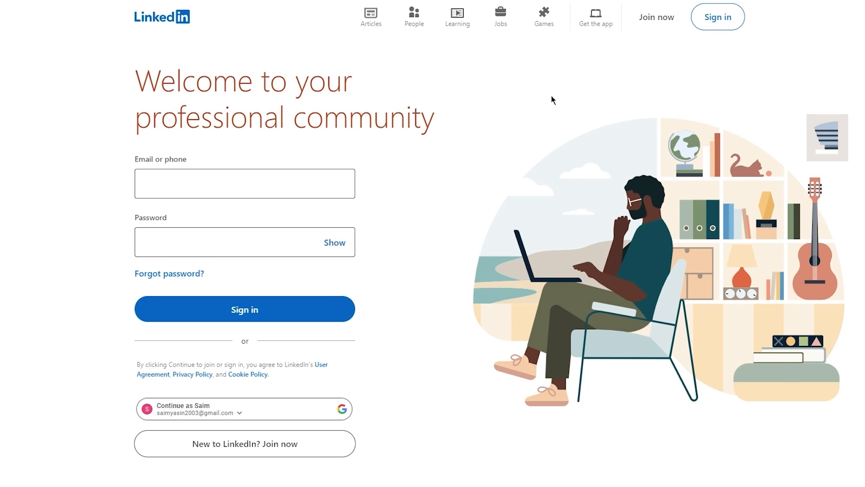
# Open the LinkedIn join form and paste the account e-mail address into the Email field.
pyautogui.click(659, 17)
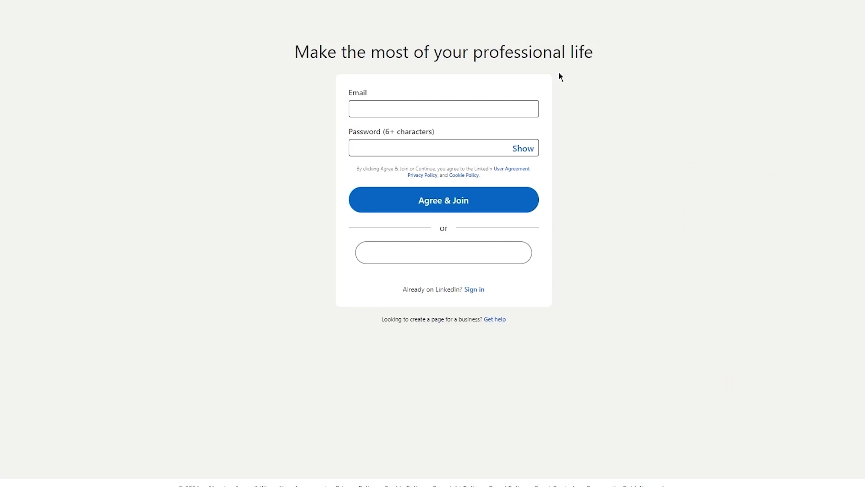
pyautogui.click(477, 115)
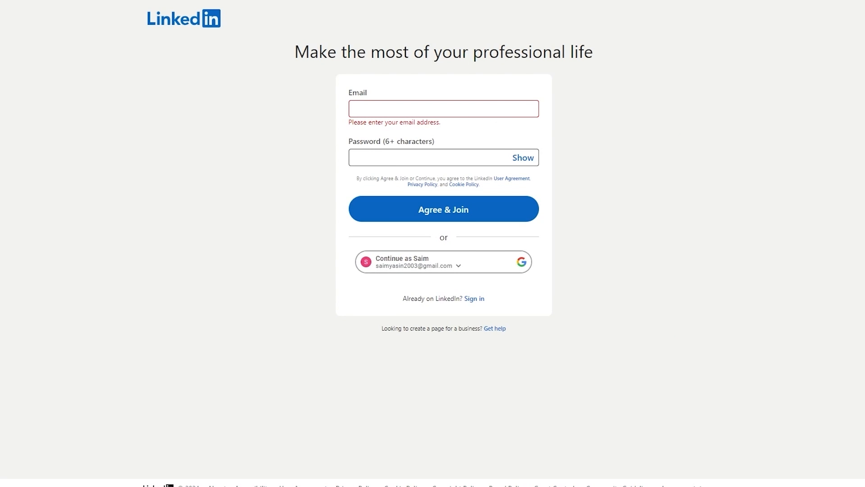
pyautogui.click(386, 113)
pyautogui.rightClick(386, 112)
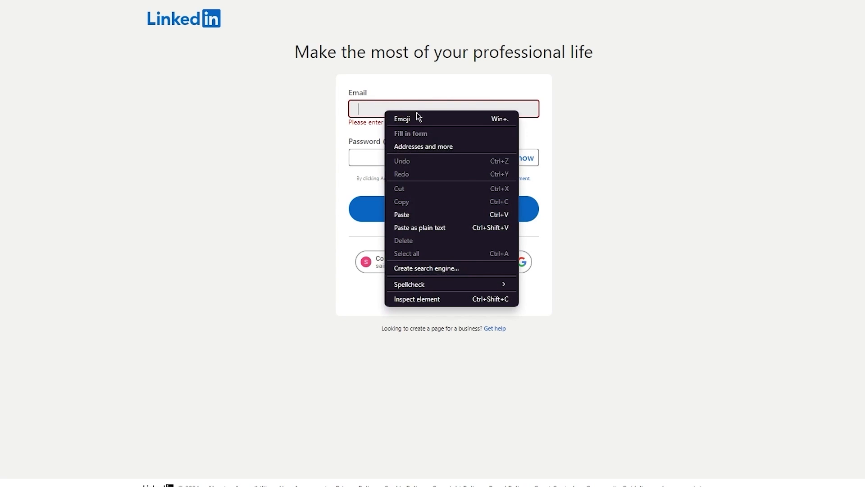
pyautogui.click(401, 215)
# Enter a password of at least six characters and agree to join.
pyautogui.click(384, 148)
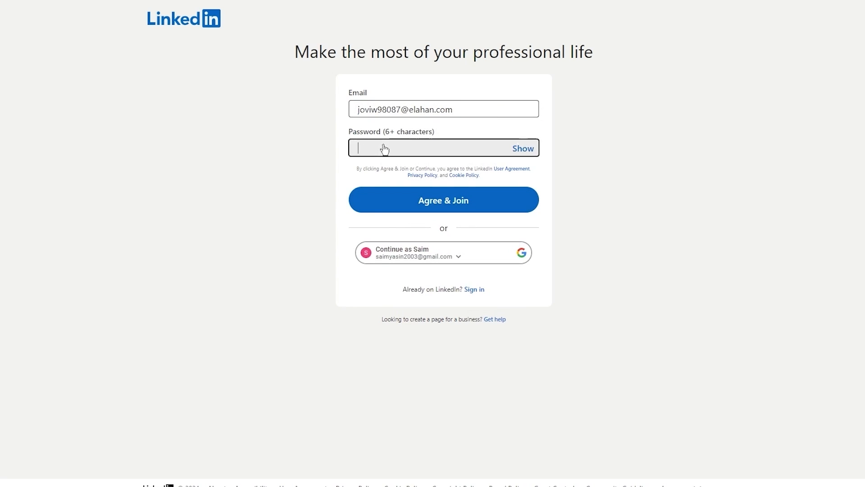
pyautogui.write('••')
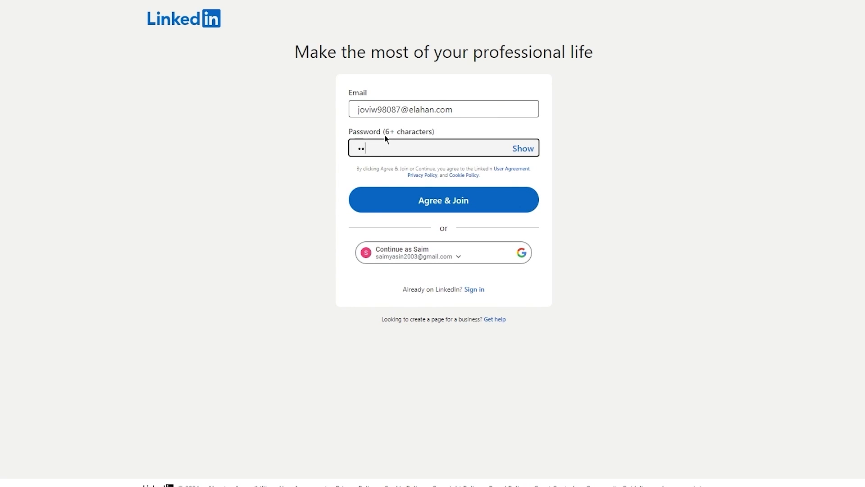
pyautogui.write('•••••••')
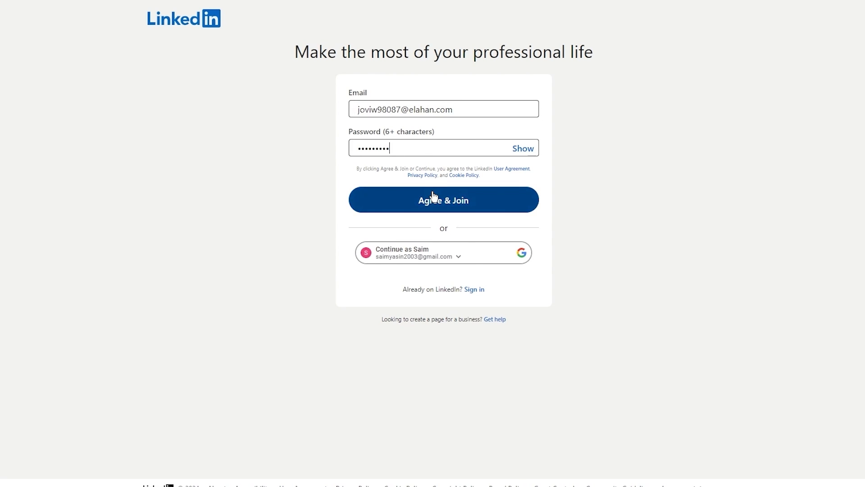
pyautogui.click(380, 199)
# Confirm the prefilled first and last name and continue.
pyautogui.click(439, 115)
pyautogui.click(428, 164)
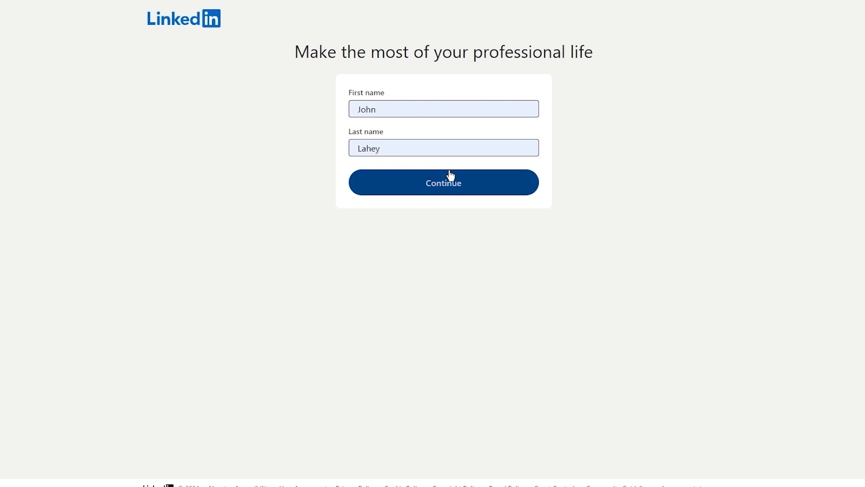
pyautogui.click(449, 176)
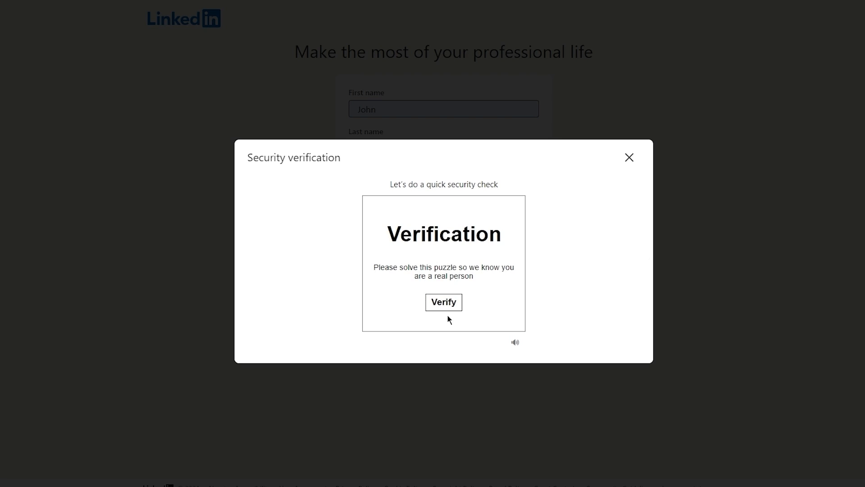
# Complete the security verification by picking the image that is the correct way up.
pyautogui.click(444, 304)
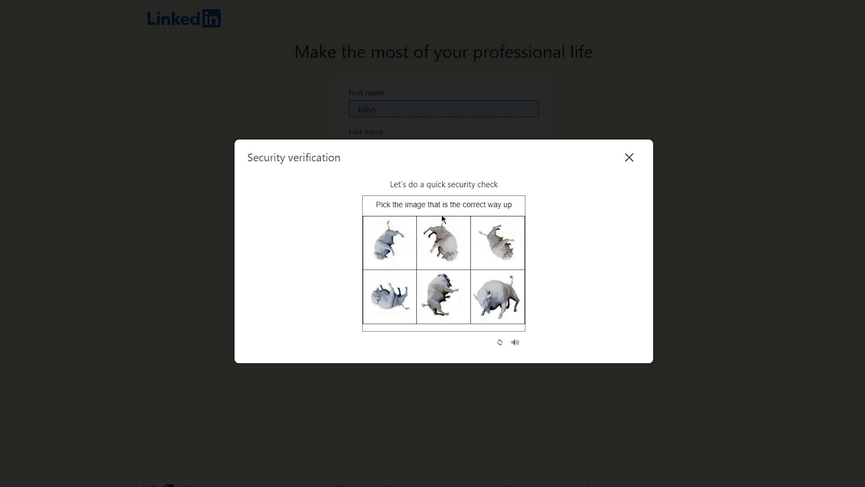
pyautogui.click(497, 297)
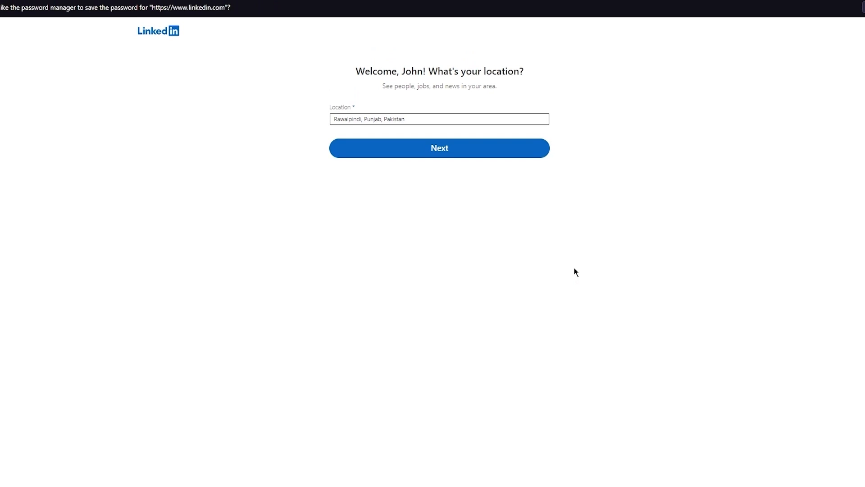
# Keep the prefilled location, continue to the next page, and dismiss the password-saving prompt.
pyautogui.click(407, 145)
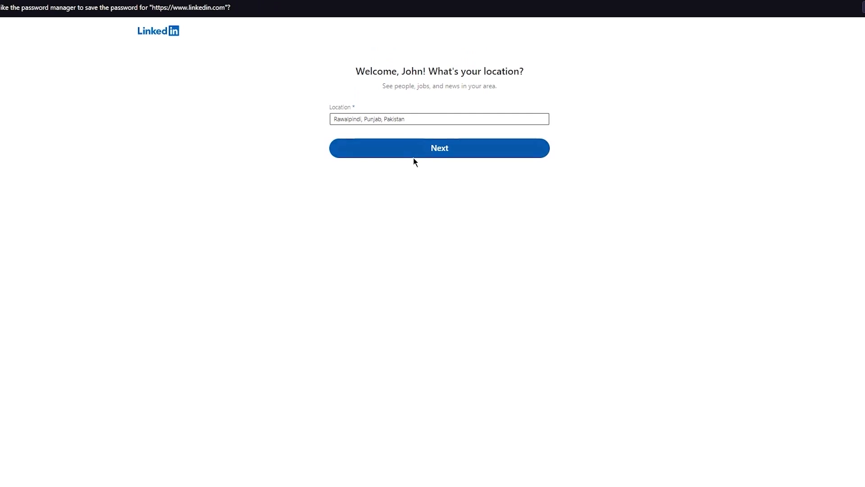
pyautogui.click(402, 152)
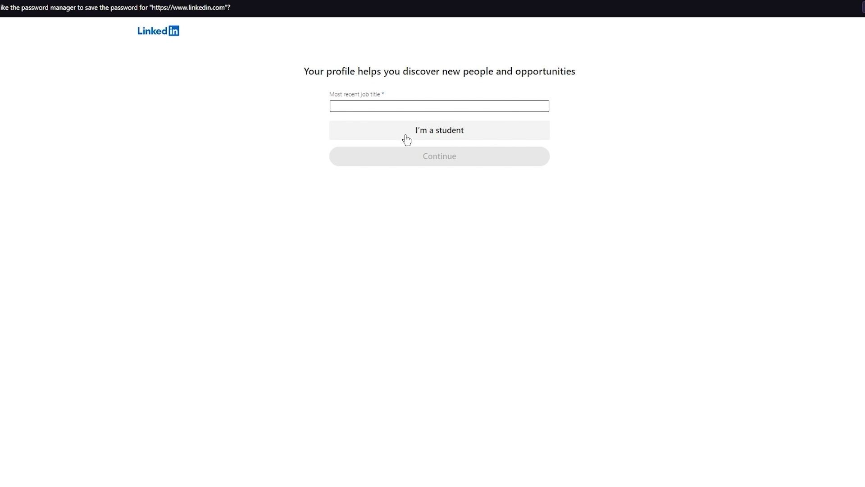
pyautogui.click(443, 7)
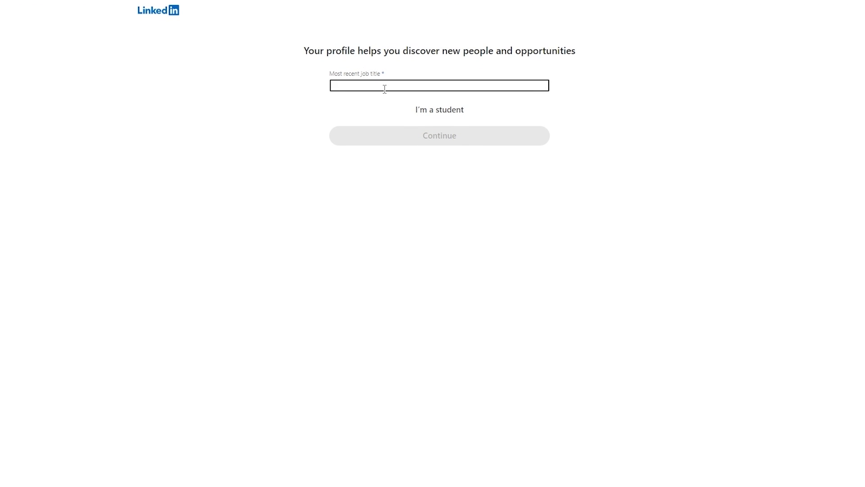
# Set the most recent job title to Senior Computer Programmer from the suggestions.
pyautogui.click(368, 86)
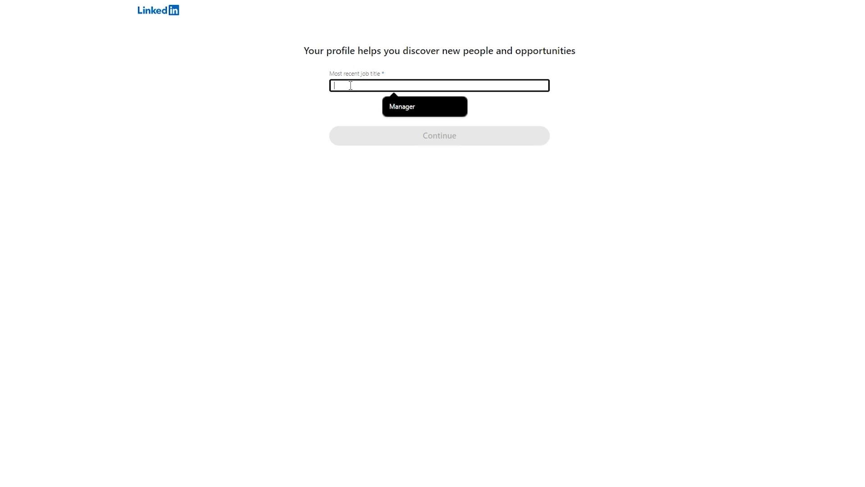
pyautogui.write('Se')
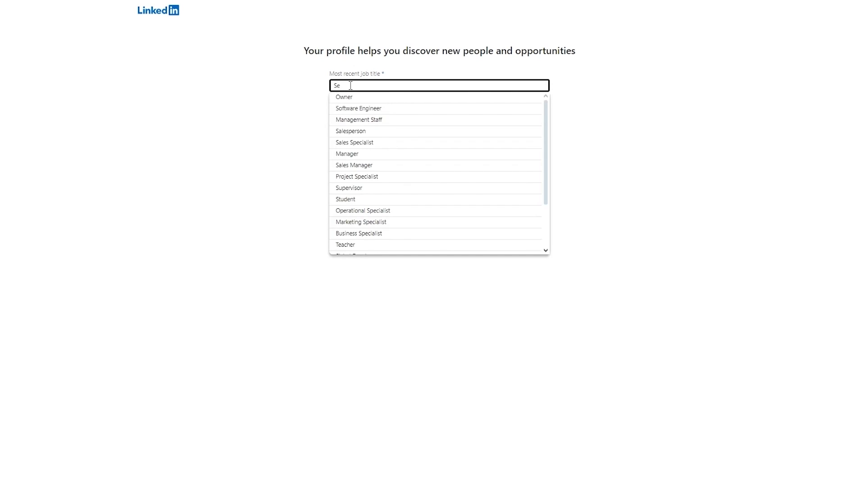
pyautogui.write('nior Progr')
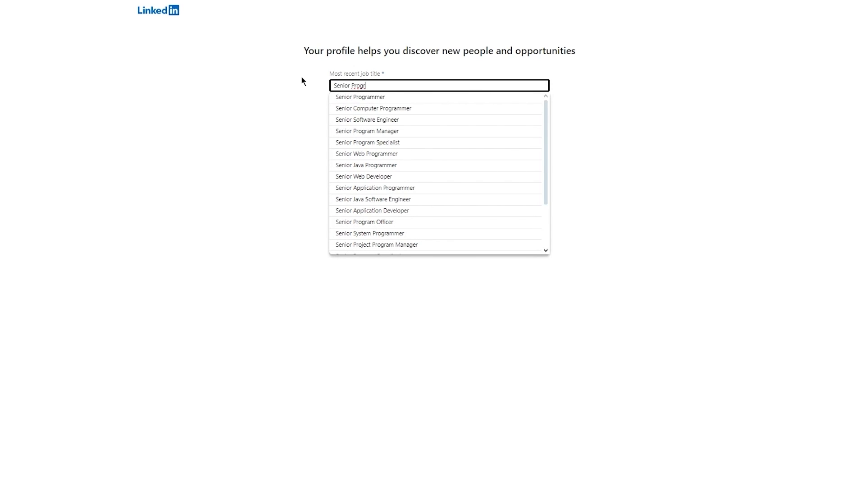
pyautogui.click(381, 109)
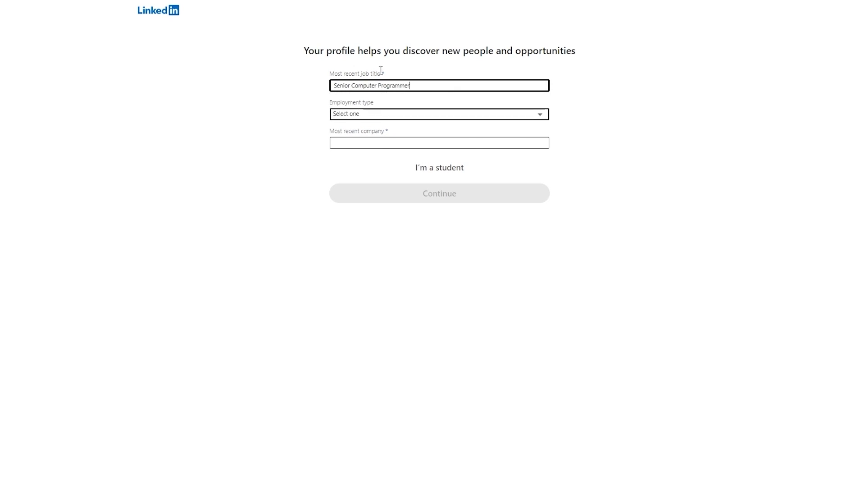
# Set the employment type to Freelance.
pyautogui.click(420, 118)
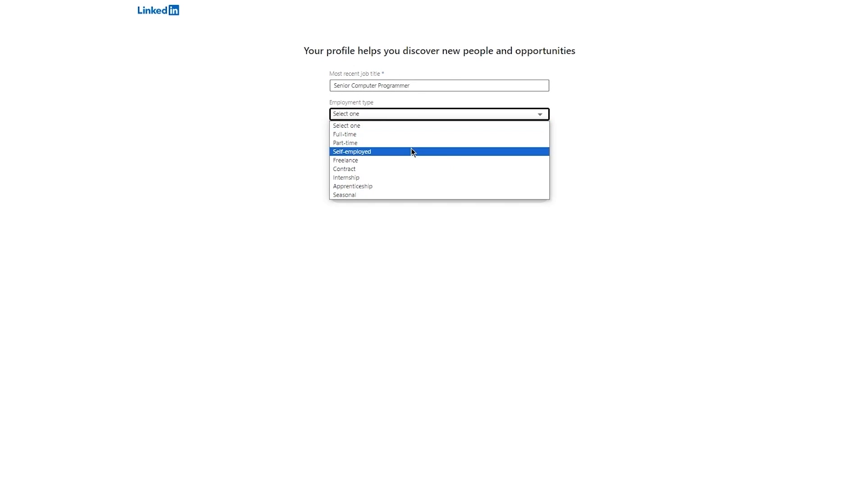
pyautogui.click(369, 162)
# Set the most recent company to Route to Market International Ltd and continue.
pyautogui.click(375, 143)
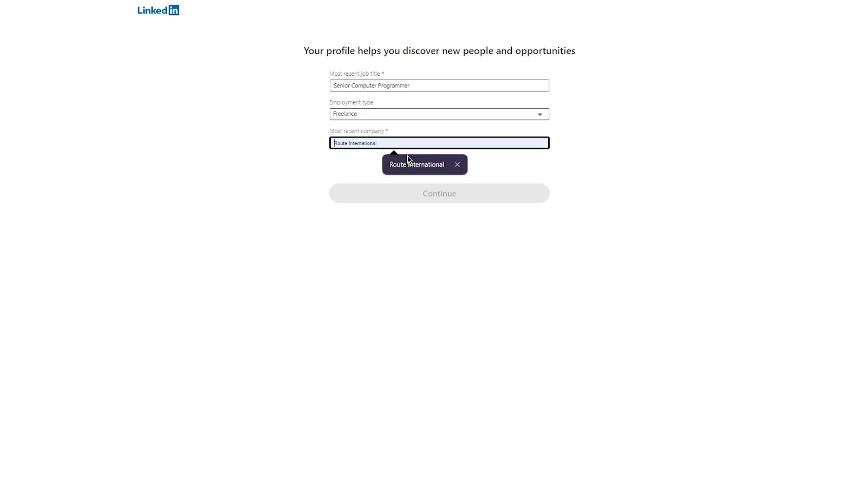
pyautogui.click(401, 167)
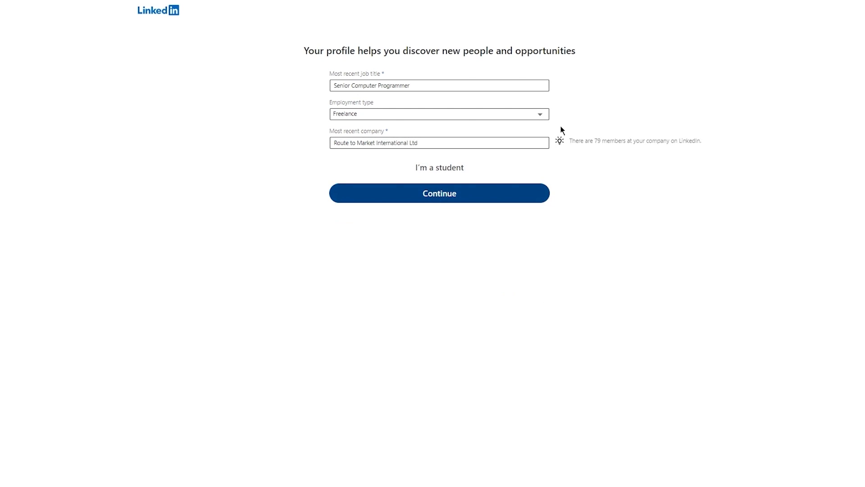
pyautogui.click(443, 201)
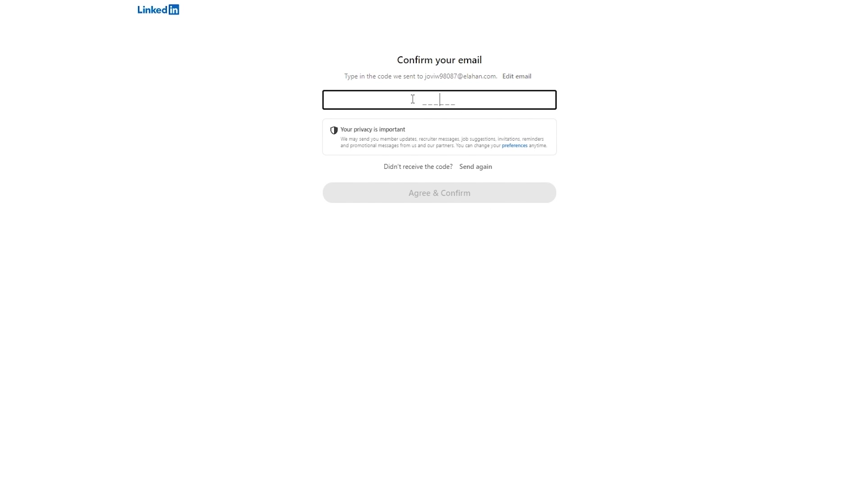
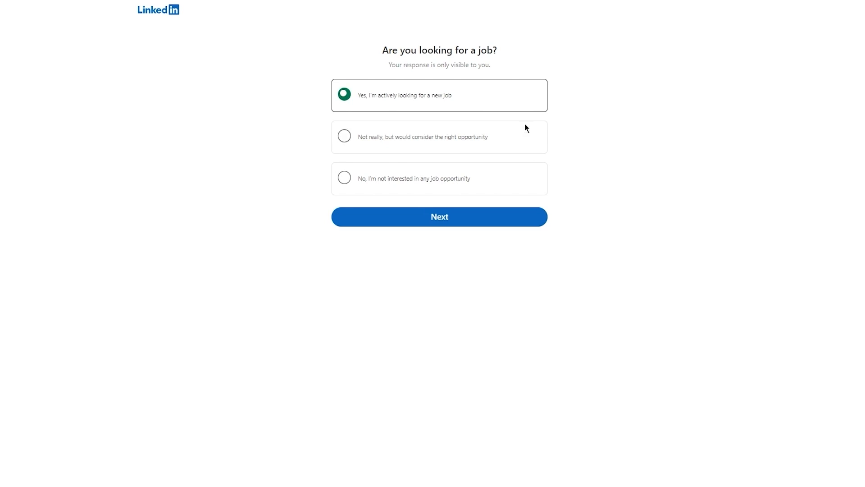
# Confirm actively looking for a new job and add Software Programmer as a desired job title.
pyautogui.click(439, 221)
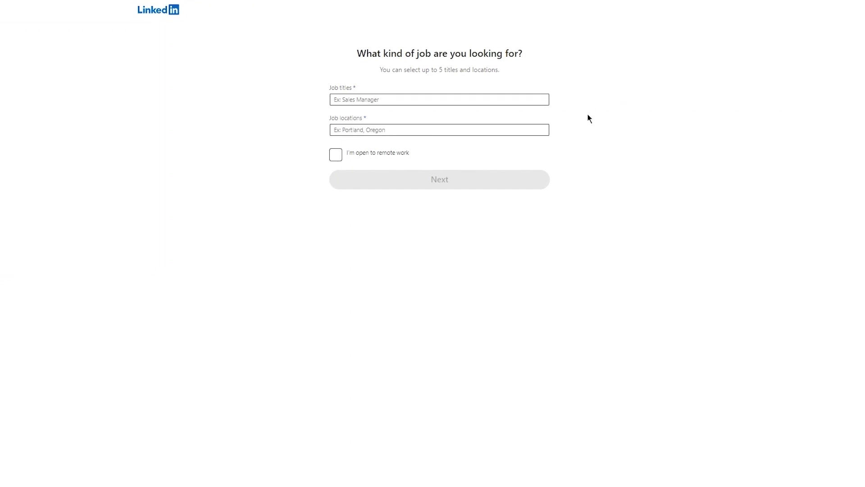
pyautogui.click(377, 99)
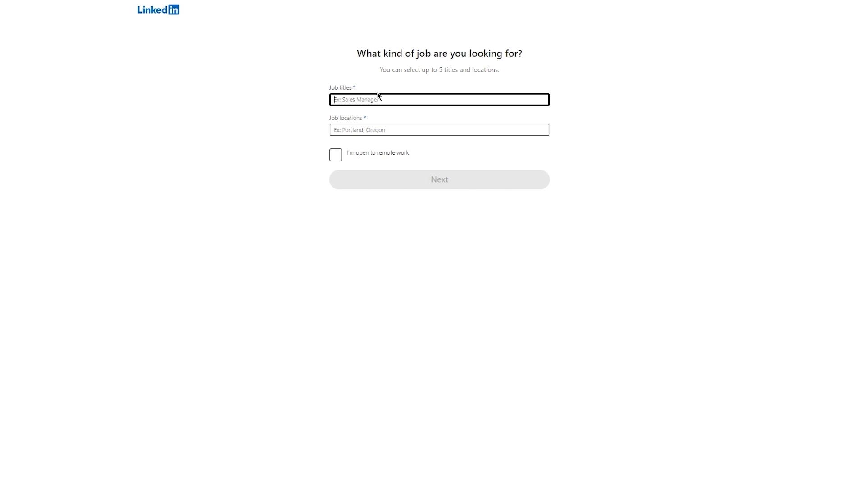
pyautogui.write('Progra')
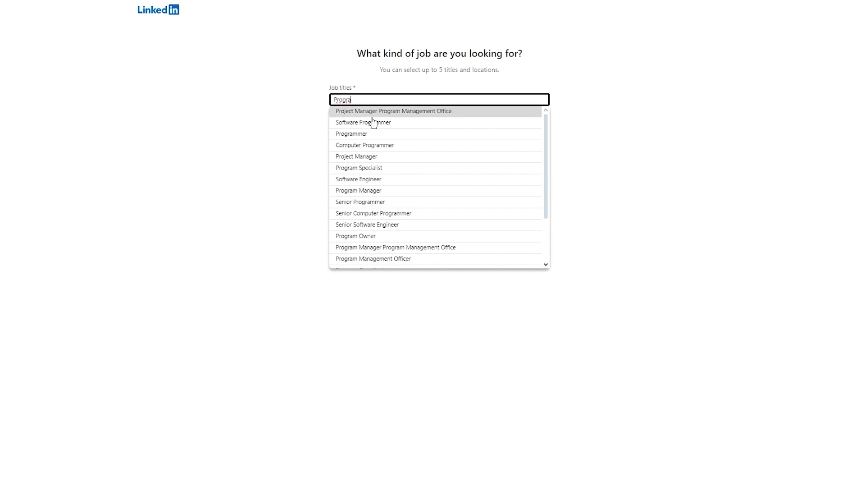
pyautogui.click(369, 122)
# Tick the option for being open to remote work.
pyautogui.click(405, 144)
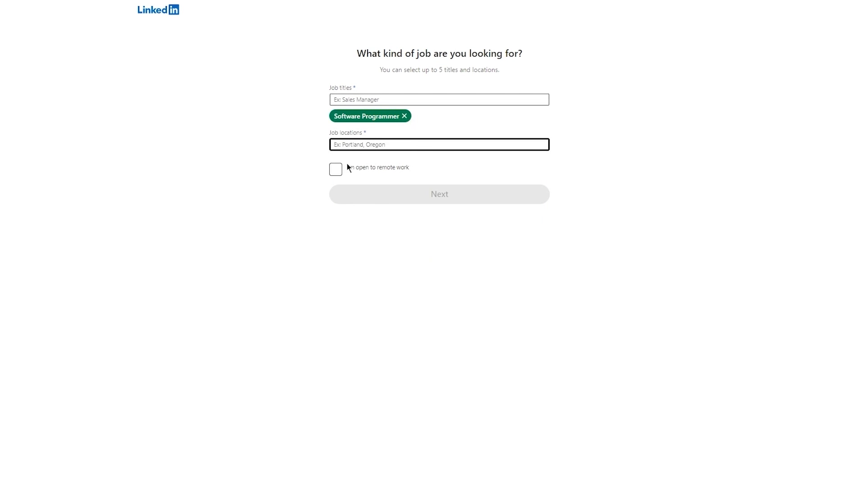
pyautogui.click(336, 171)
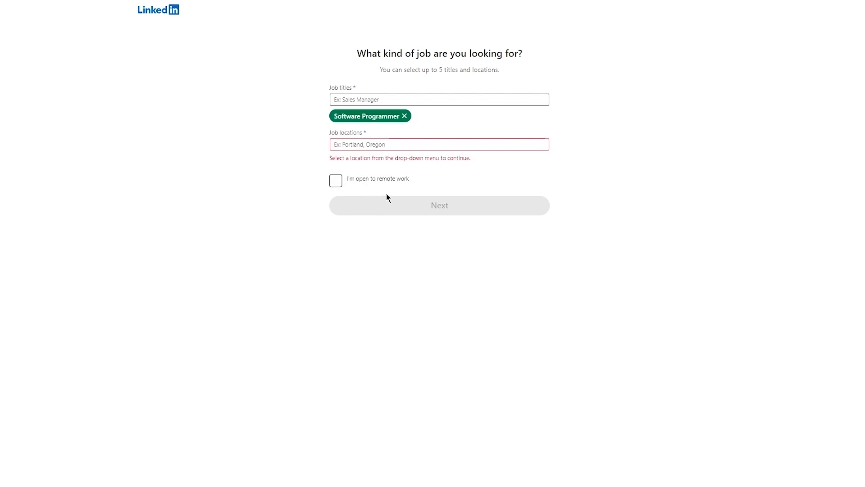
pyautogui.click(339, 183)
# Add Islamabad, Islāmābād, Pakistan as a job location.
pyautogui.click(443, 144)
pyautogui.write('is')
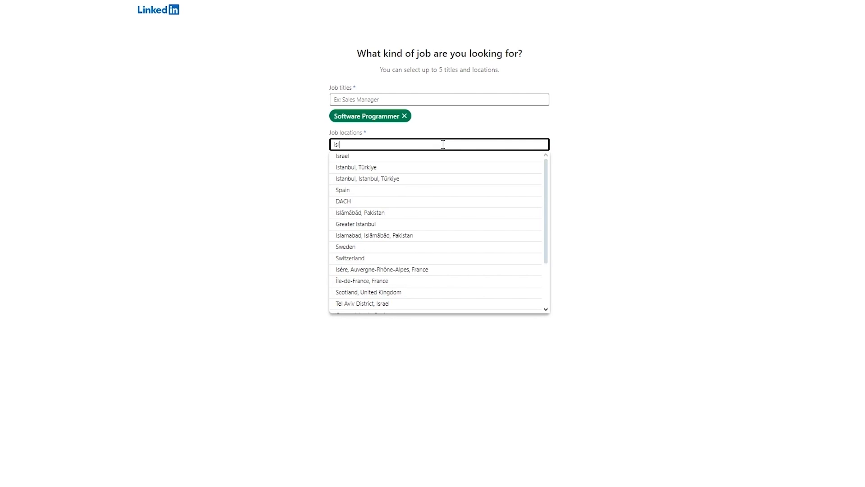
pyautogui.write('lama')
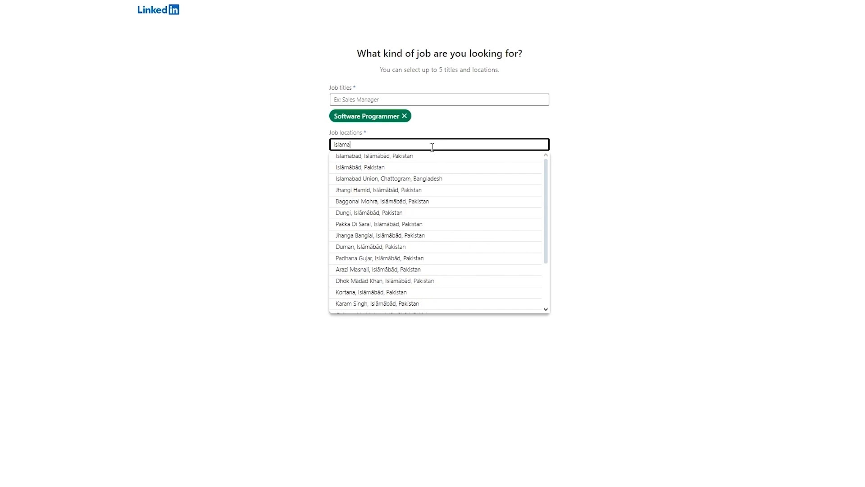
pyautogui.click(412, 158)
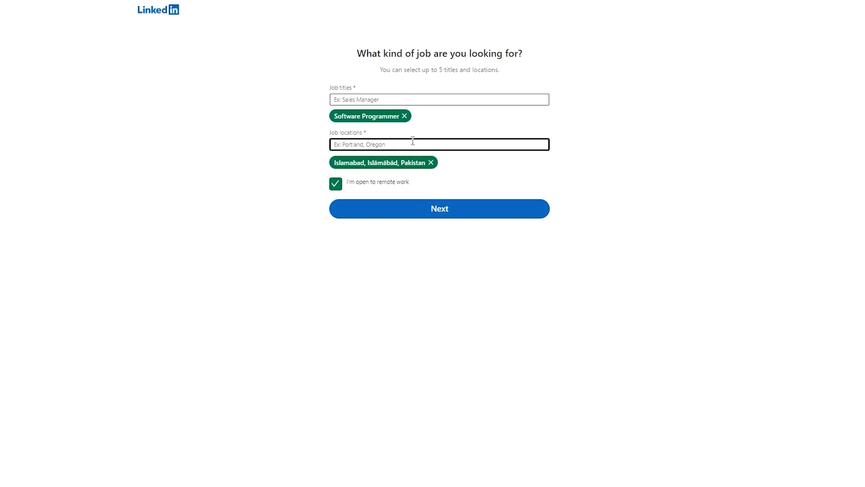
# Add United States as a second job location.
pyautogui.write('united')
pyautogui.click(359, 155)
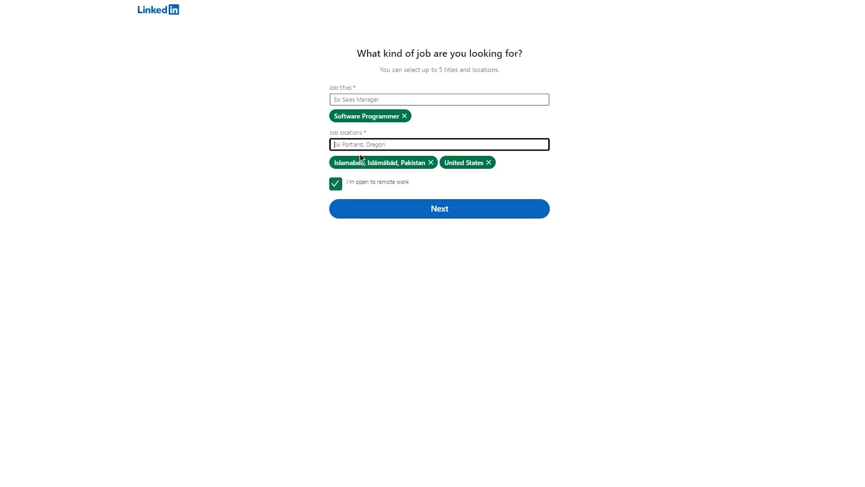
pyautogui.write('united')
# Add United Kingdom as another job location.
pyautogui.click(403, 165)
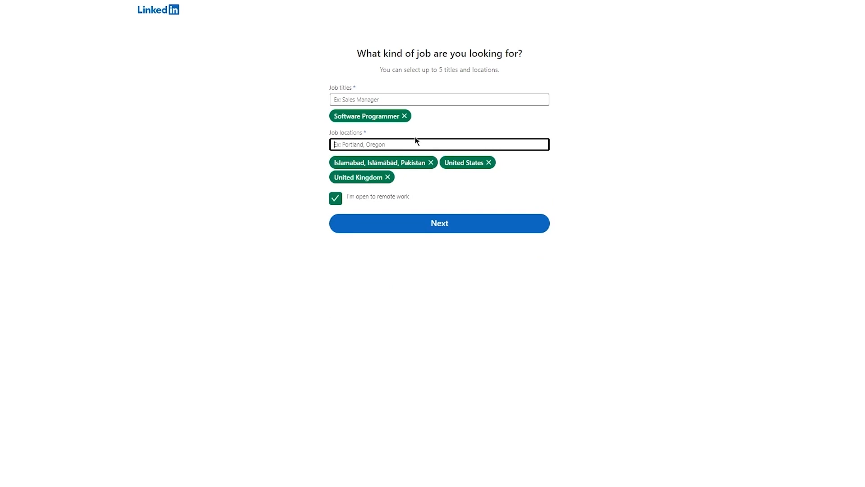
# Add Canada as a job location and submit the job preferences.
pyautogui.write('cana')
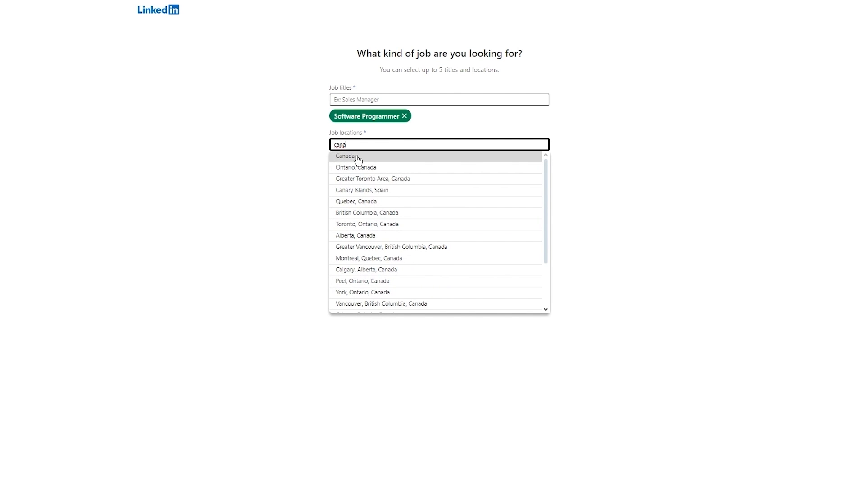
pyautogui.click(359, 155)
pyautogui.click(405, 220)
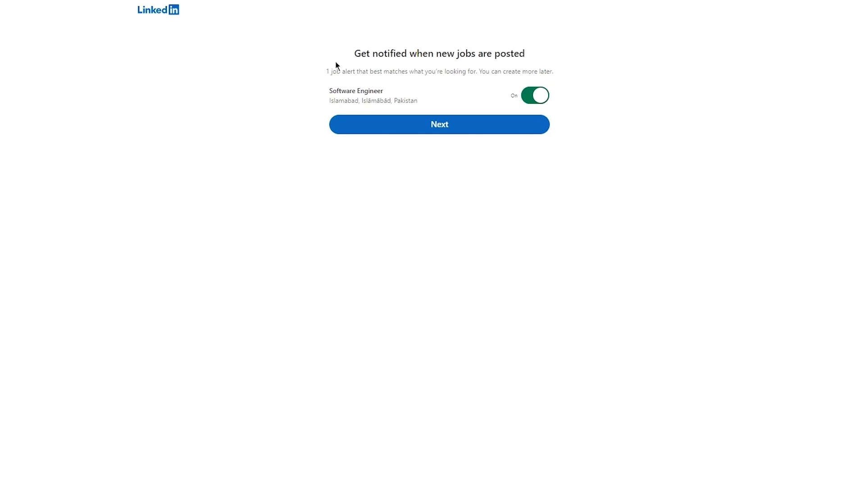
pyautogui.moveTo(356, 50); pyautogui.dragTo(667, 52)
pyautogui.click(671, 53)
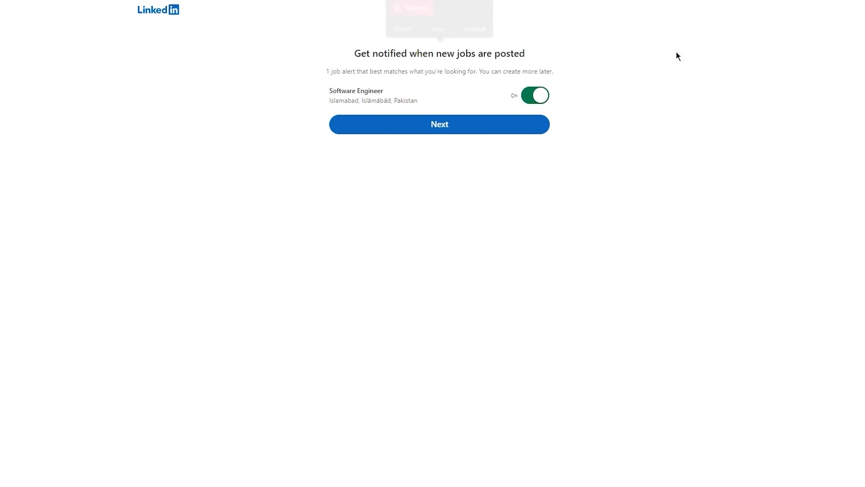
# Keep the Software Engineer job alert and recruiter sharing switched on and continue.
pyautogui.click(459, 129)
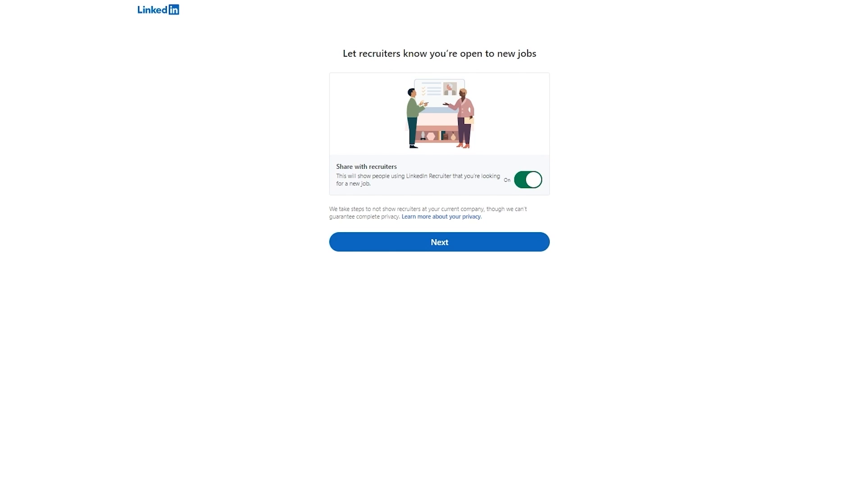
pyautogui.click(392, 246)
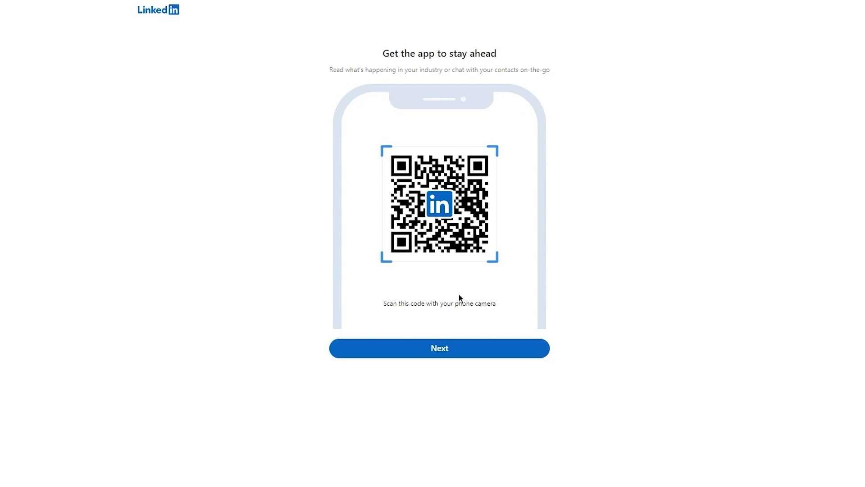
# Skip the app download page and the follow suggestions to finish onboarding.
pyautogui.click(440, 348)
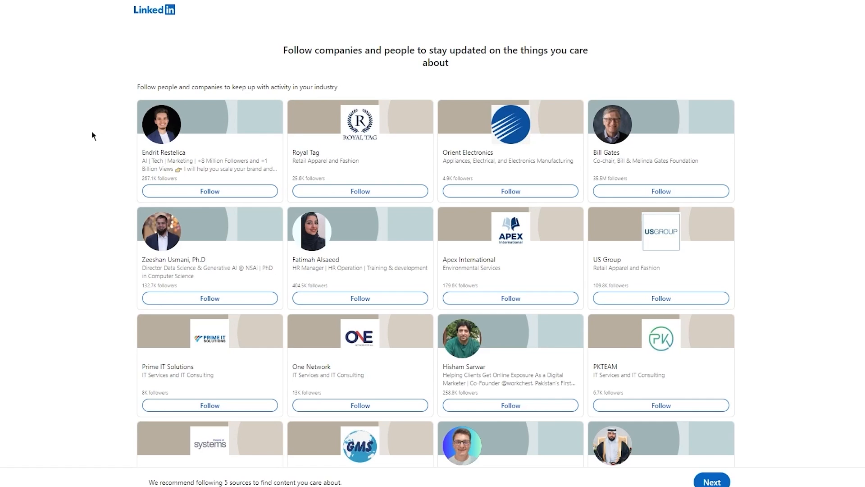
pyautogui.scroll(-5, 90, 131)
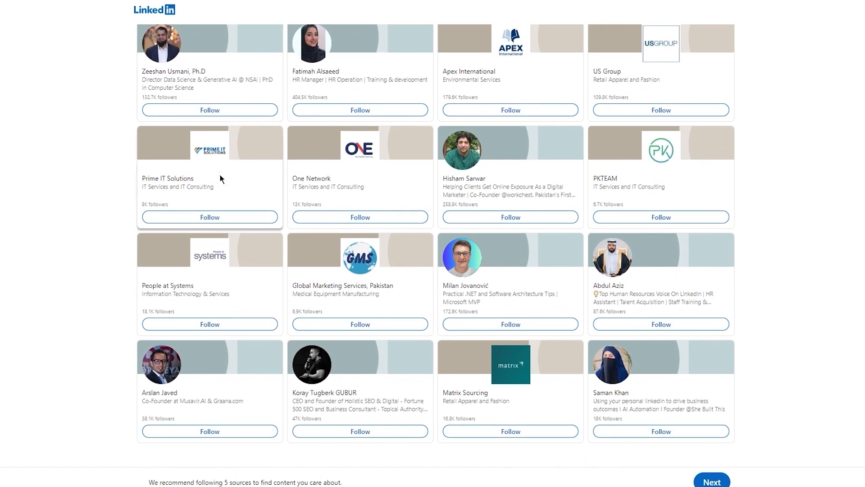
pyautogui.scroll(3, 591, 241)
pyautogui.scroll(2, 590, 242)
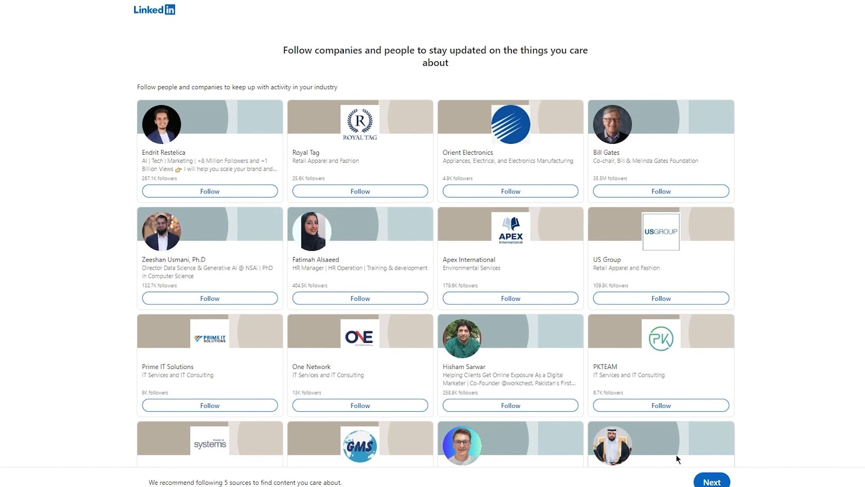
pyautogui.click(700, 482)
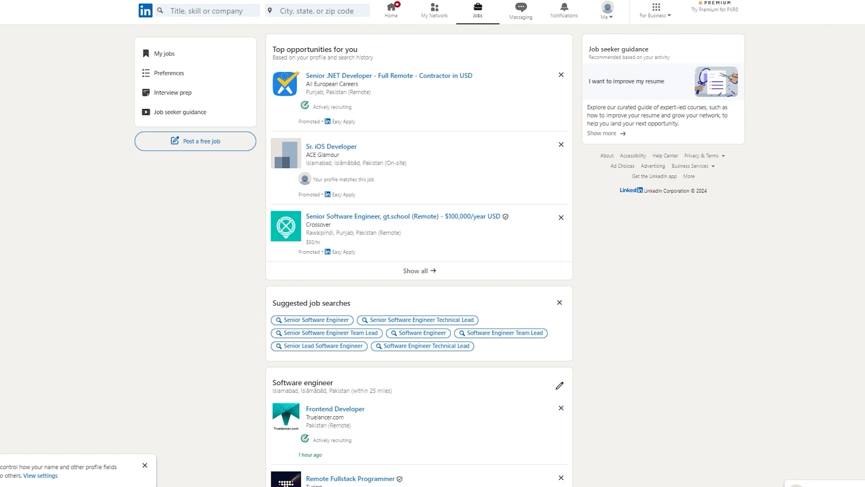
# Open your own profile page from the account menu.
pyautogui.scroll(-8, 677, 263)
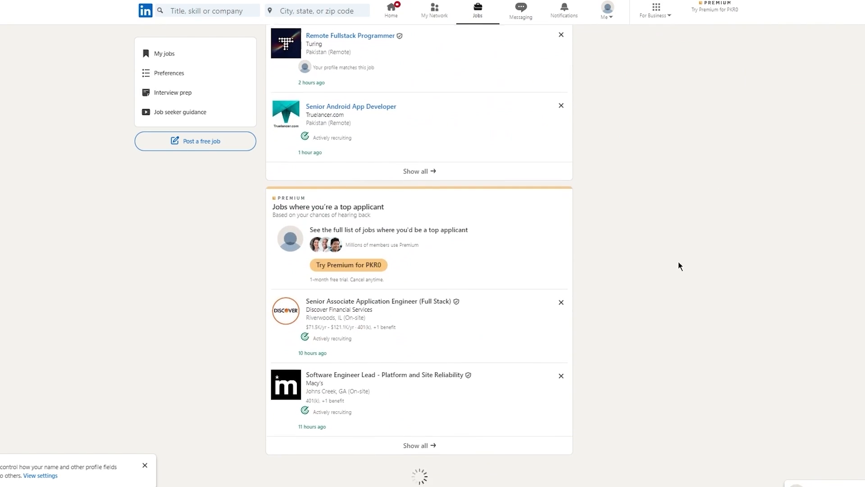
pyautogui.scroll(8, 480, 236)
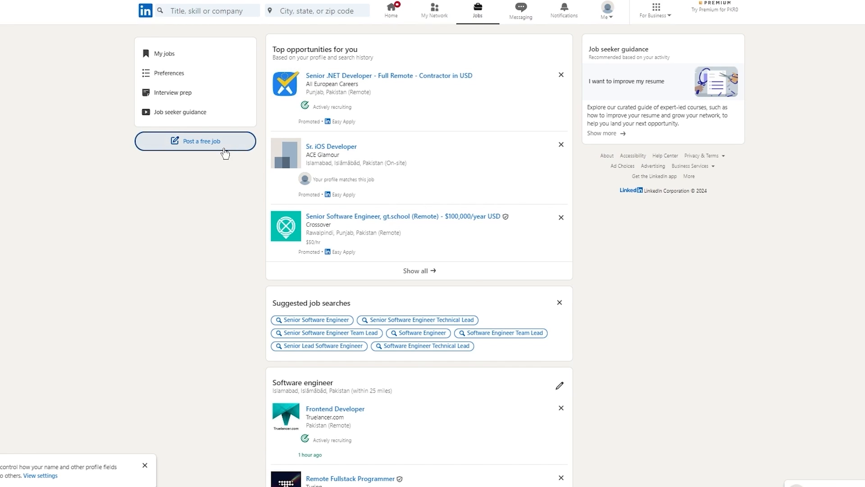
pyautogui.click(604, 16)
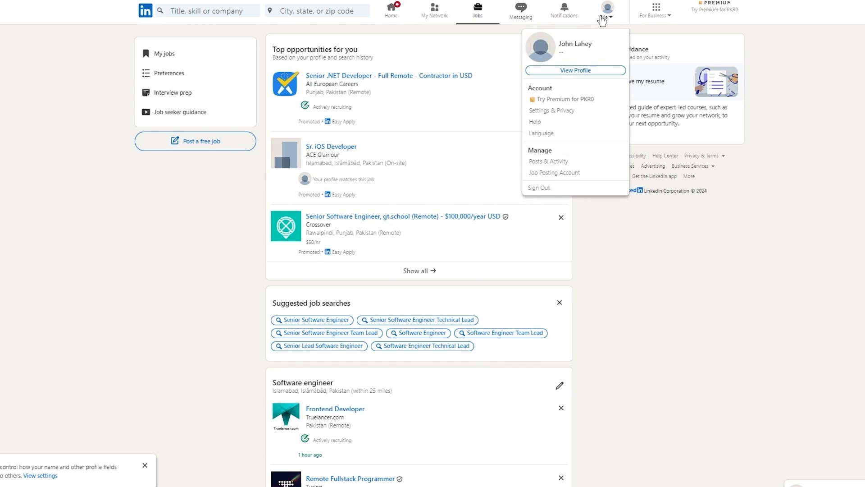
pyautogui.click(566, 68)
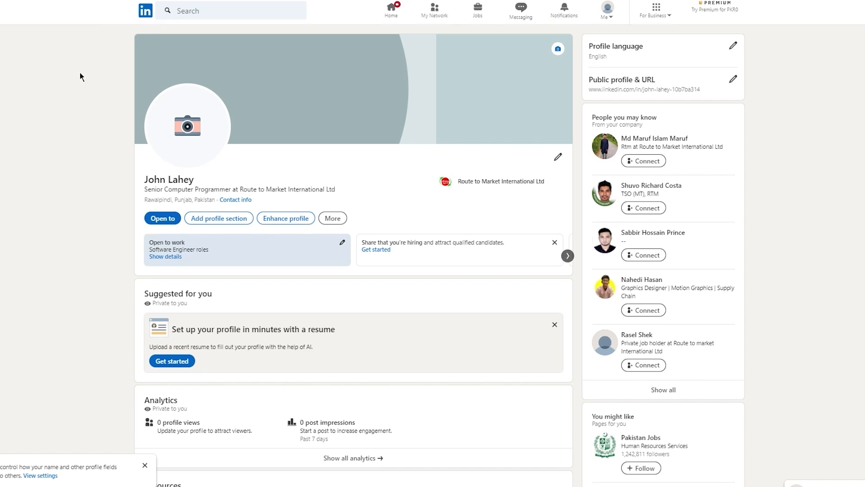
# Open the profile Add photo dialog and close it again.
pyautogui.click(188, 132)
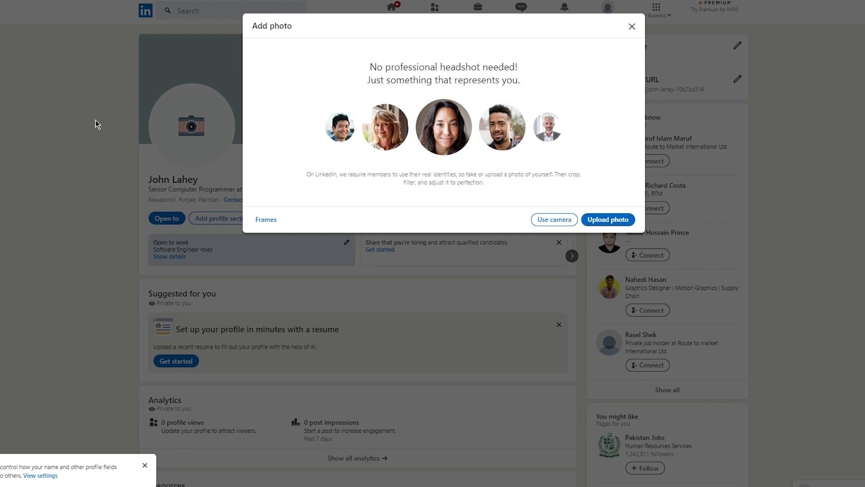
pyautogui.click(96, 124)
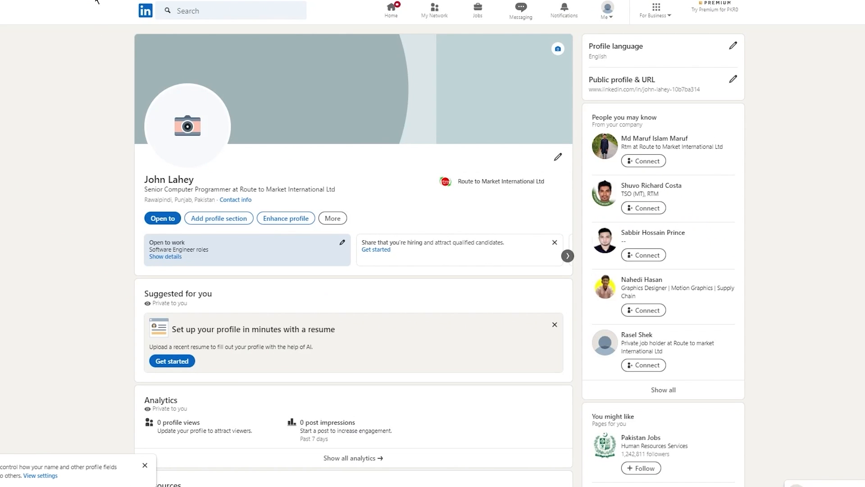
# Search the web for linkedin headshot in a new address bar query.
pyautogui.click(135, 0)
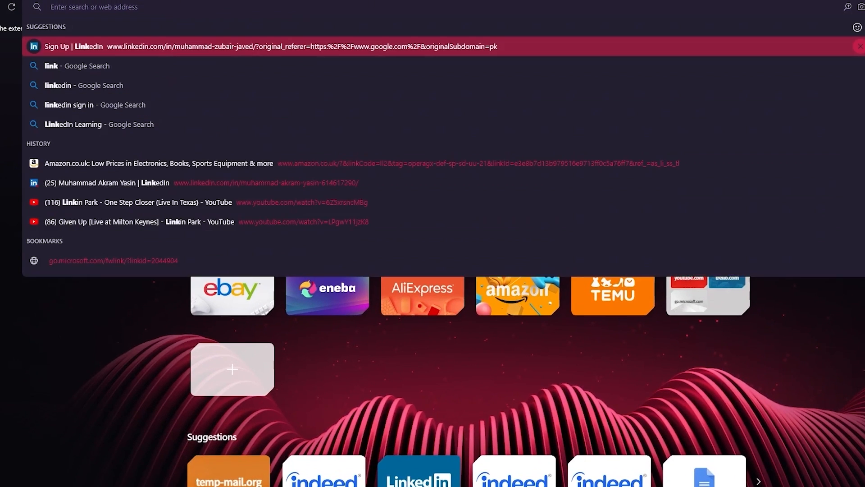
pyautogui.write('linkedi')
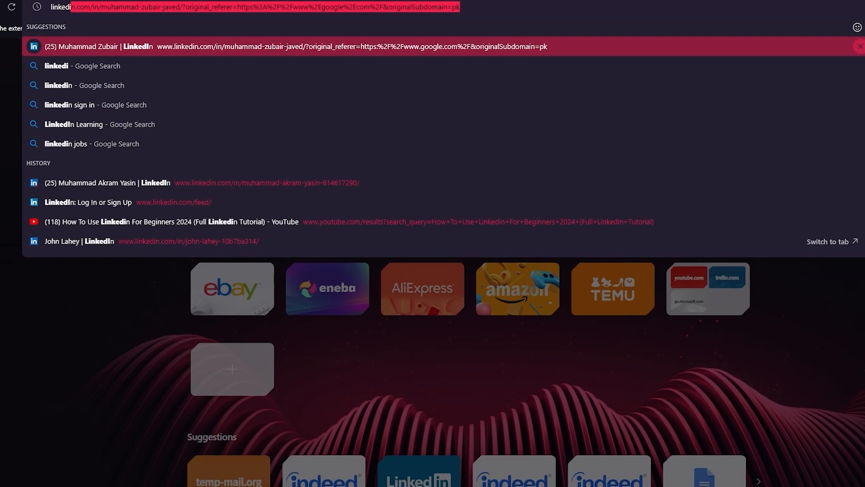
pyautogui.write('n head')
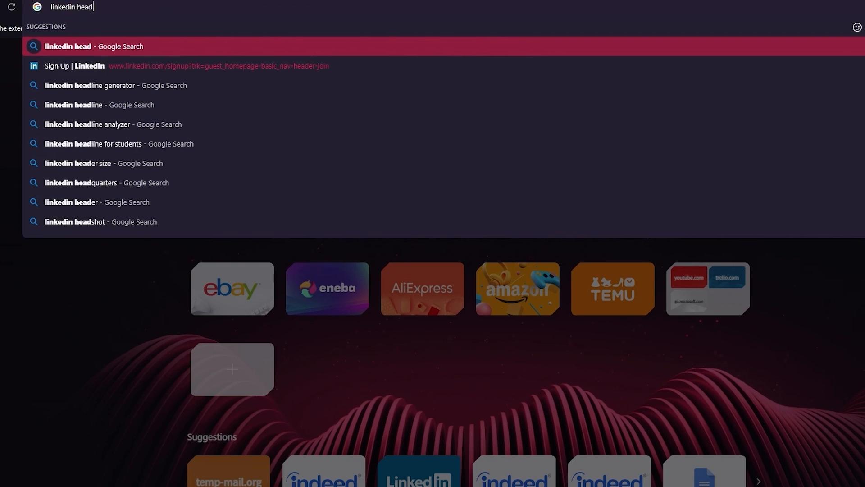
pyautogui.write('shot')
pyautogui.press('Return')
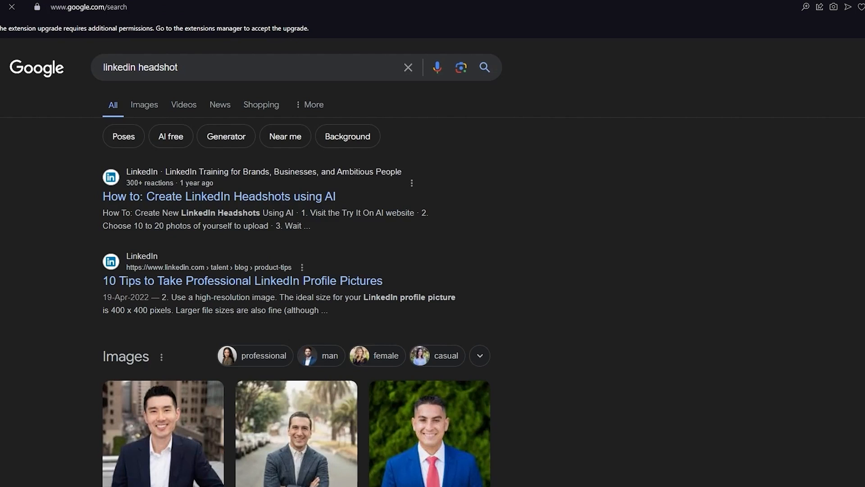
# Switch to image results and save the first headshot image to the computer as a webp file.
pyautogui.click(151, 111)
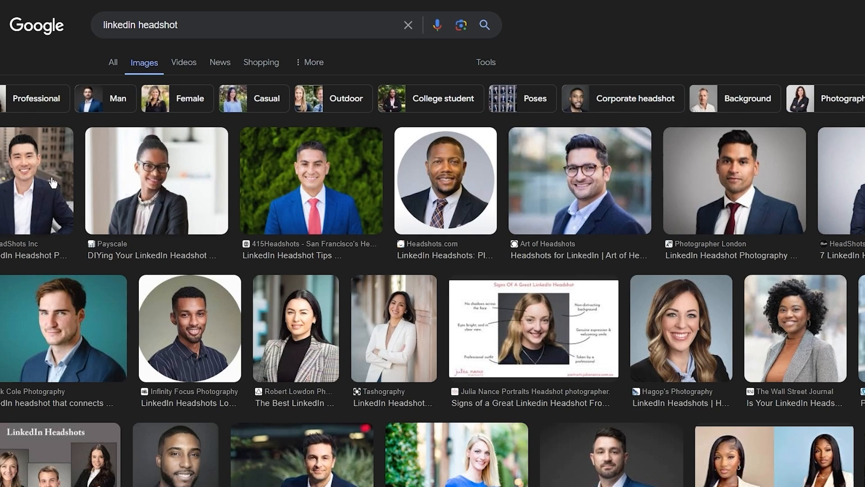
pyautogui.click(45, 181)
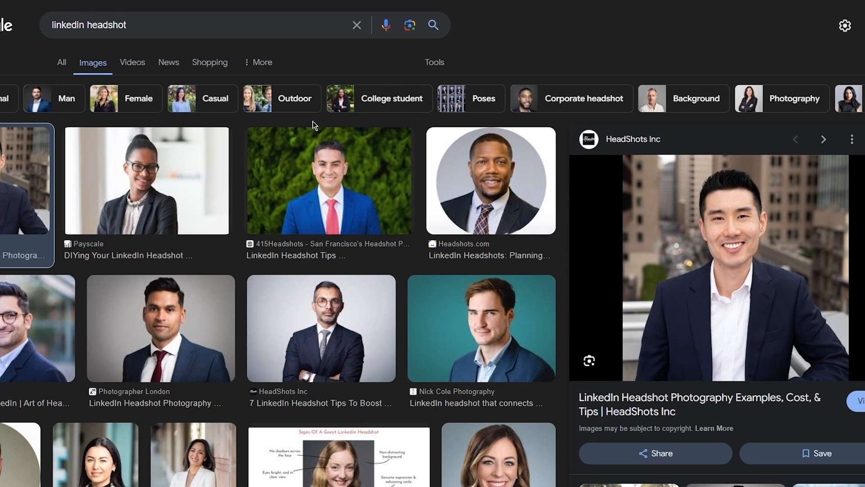
pyautogui.scroll(-3, 610, 234)
pyautogui.scroll(3, 757, 255)
pyautogui.rightClick(757, 255)
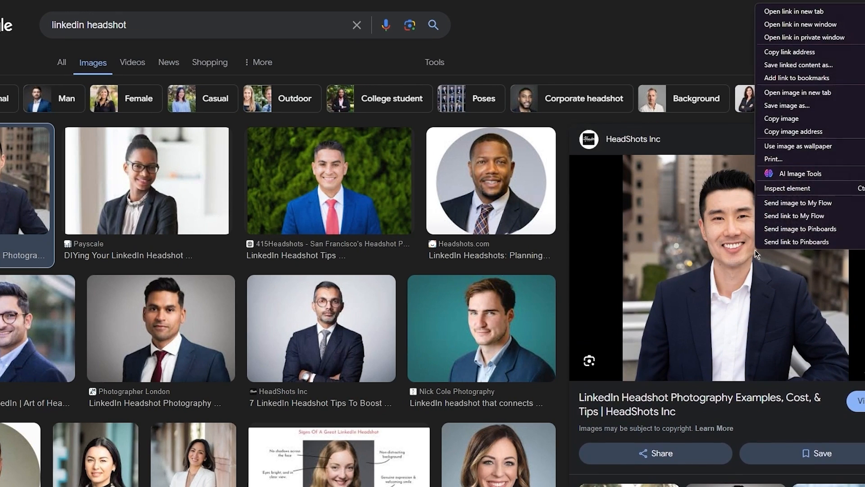
pyautogui.click(787, 105)
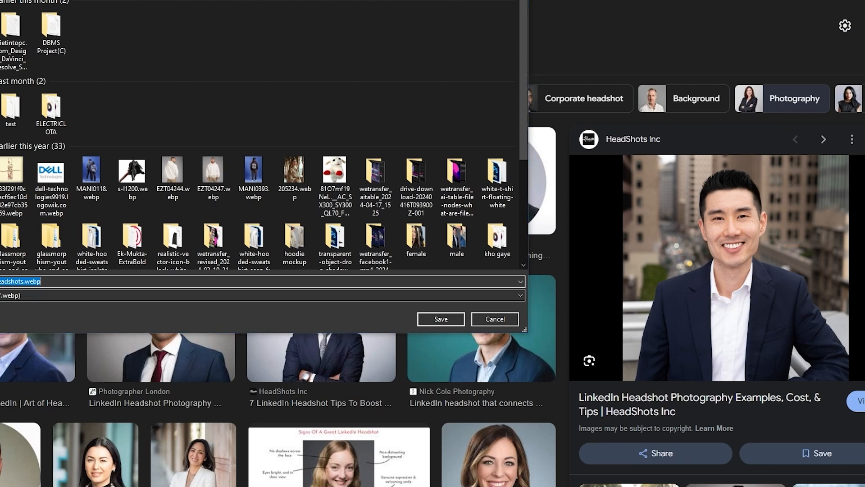
pyautogui.press('Return')
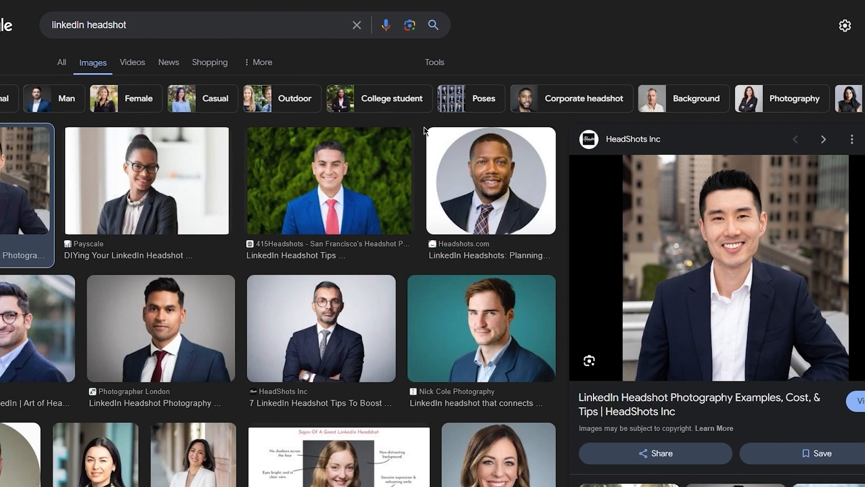
# Capture the enlarged headshot preview as a screen snip to the clipboard.
pyautogui.press('super+shift+s')
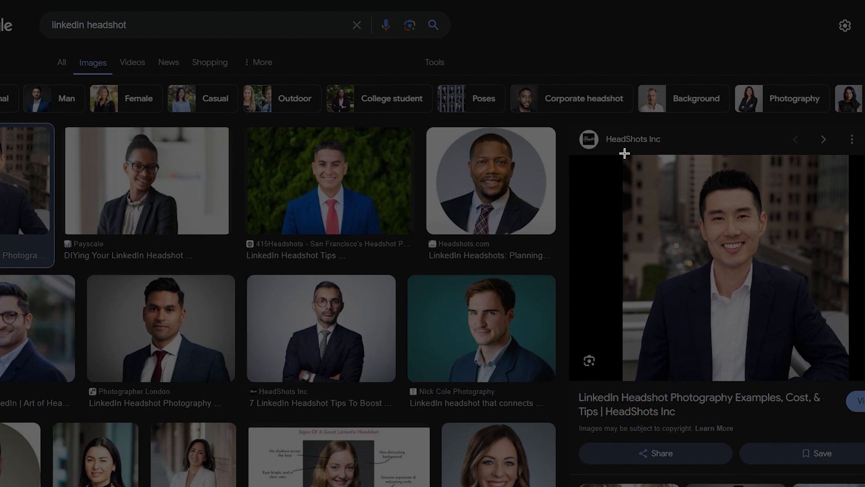
pyautogui.moveTo(620, 155); pyautogui.dragTo(854, 387)
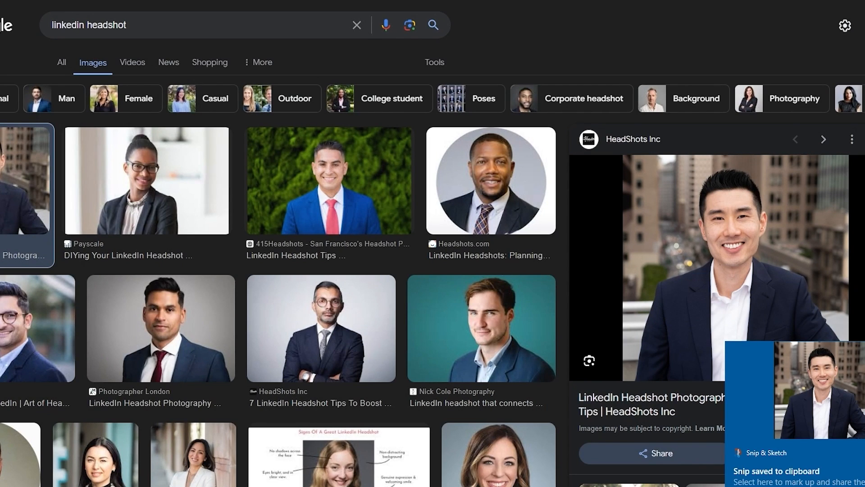
# Go to remove.bg in the browser.
pyautogui.click(735, 268)
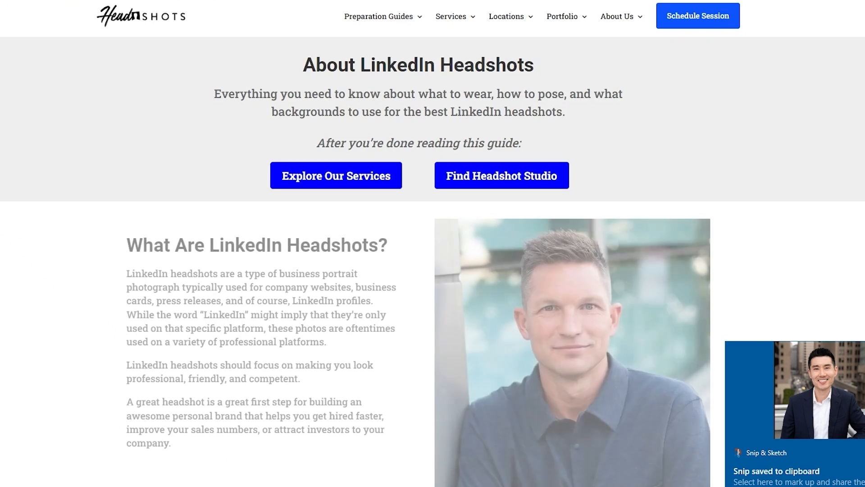
pyautogui.hotkey('ctrl', 'l')
pyautogui.write('remove')
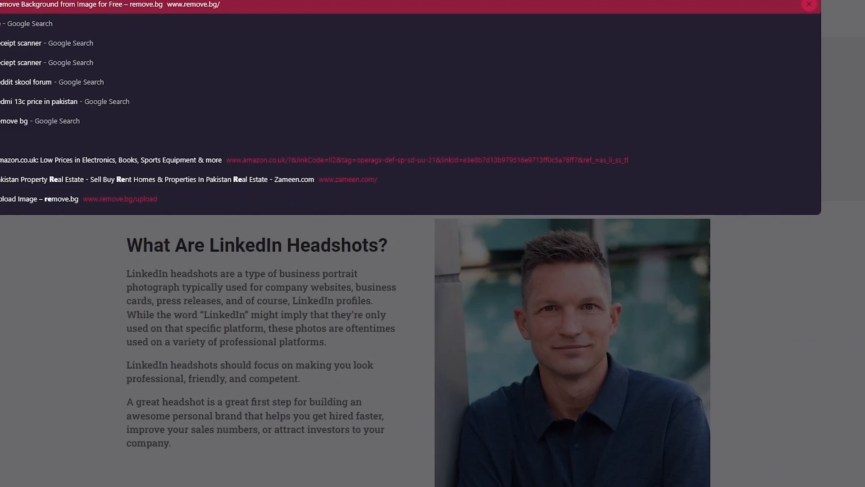
pyautogui.press('Return')
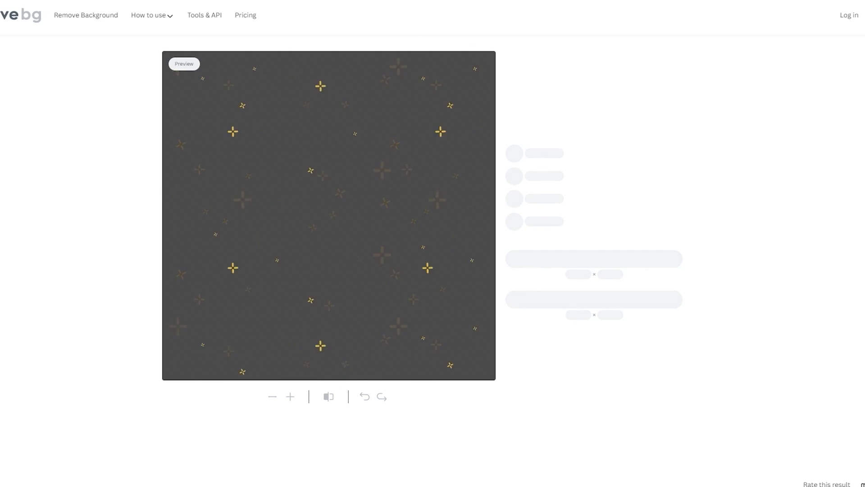
# Open Canva in a new tab.
pyautogui.hotkey('ctrl', 't')
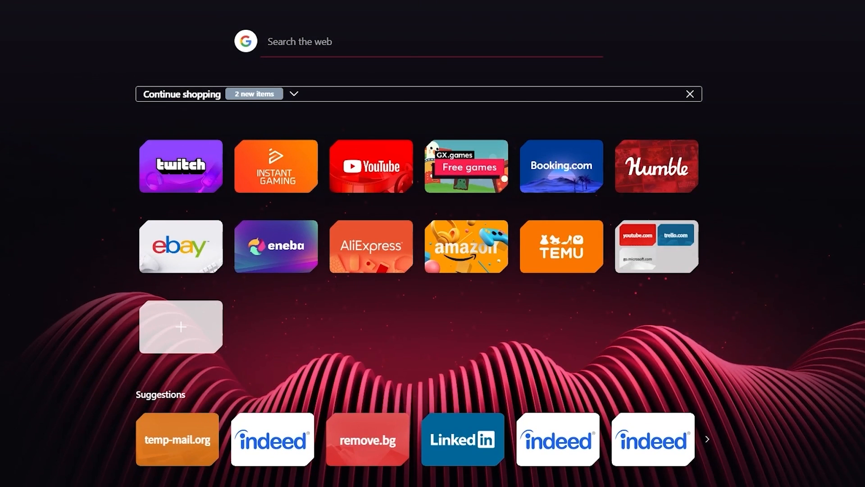
pyautogui.write('ca')
pyautogui.press('Return')
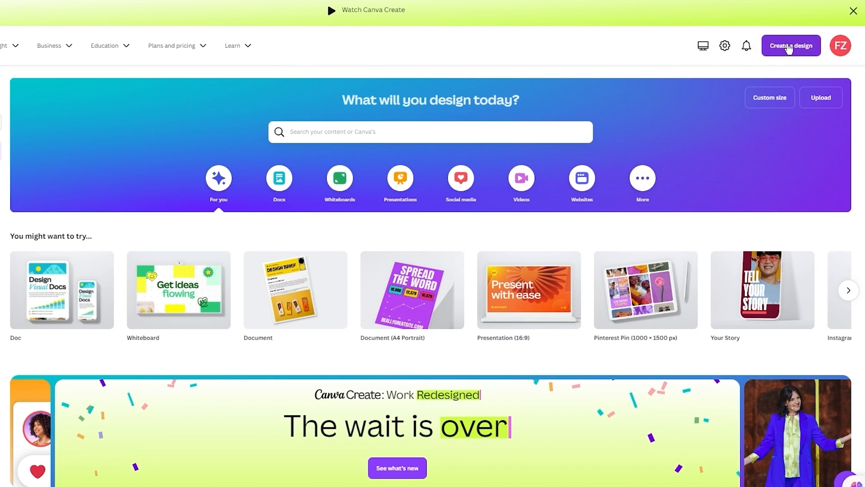
# Search Canva templates for linkedin profile and open the Black and Gold Simple Business Man LinkedIn Profile Picture template.
pyautogui.click(781, 52)
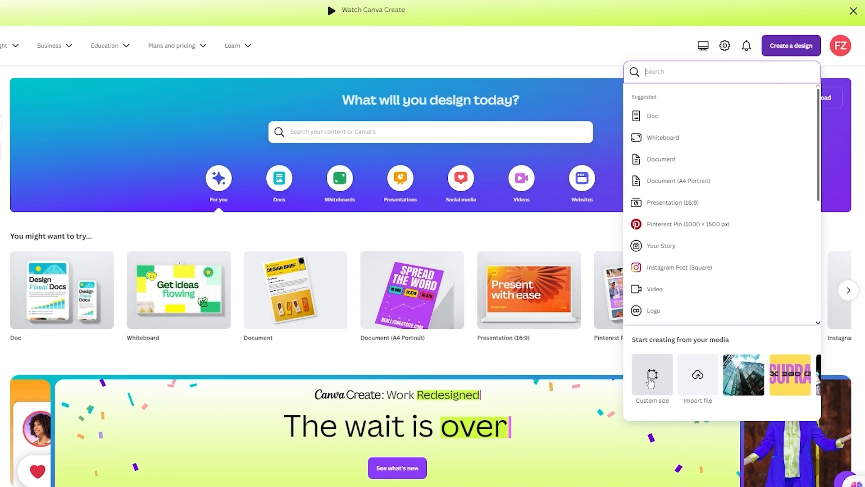
pyautogui.click(359, 132)
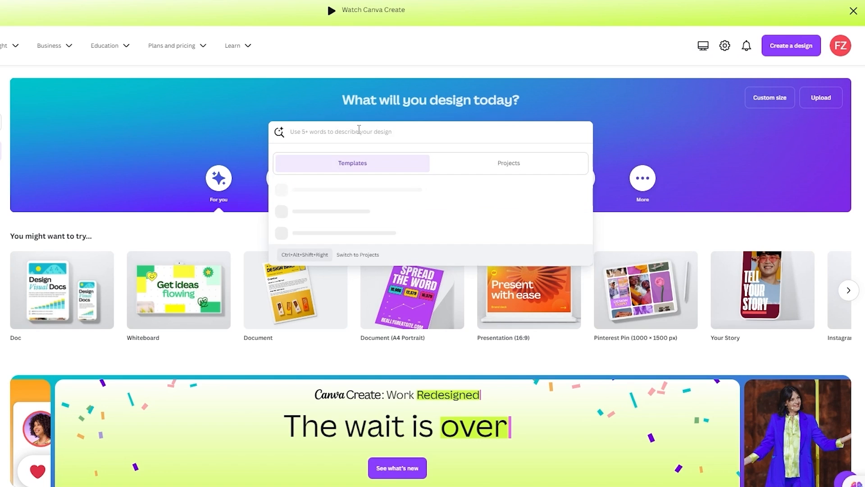
pyautogui.write('pin')
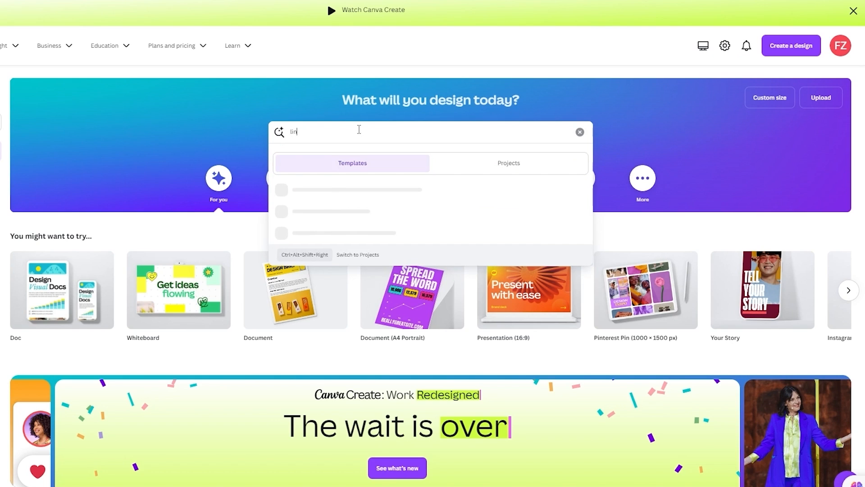
pyautogui.write('kedin')
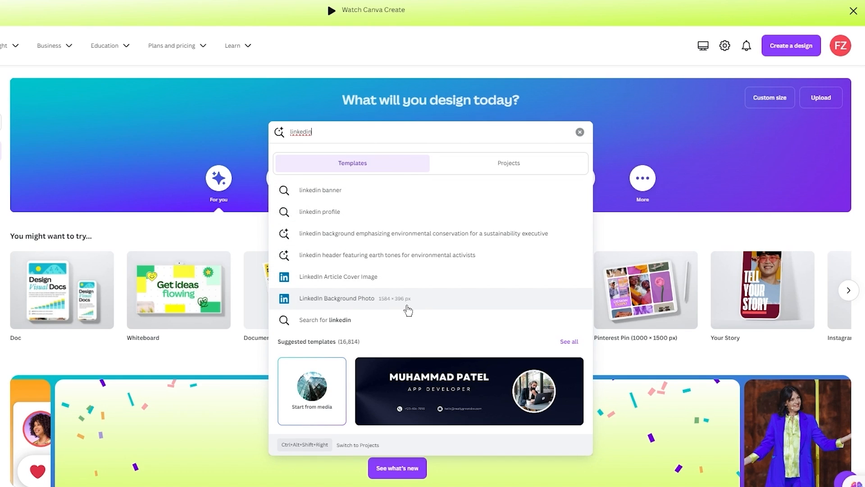
pyautogui.click(348, 223)
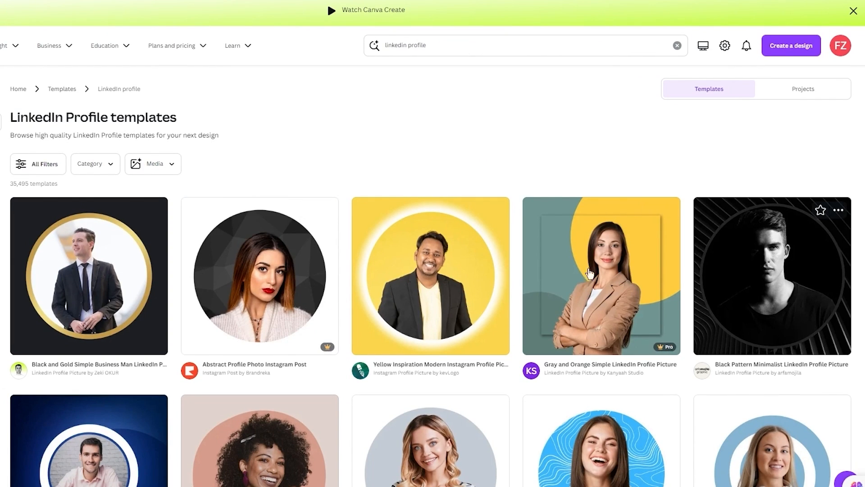
pyautogui.scroll(-1, 364, 167)
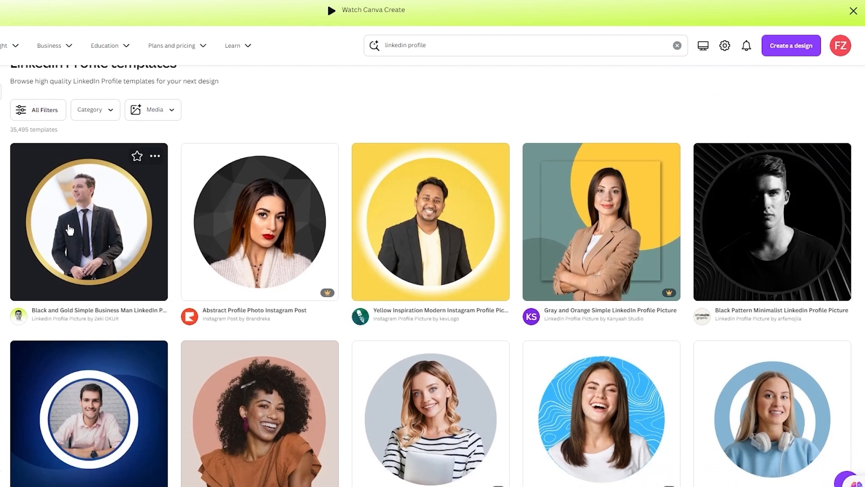
pyautogui.click(70, 230)
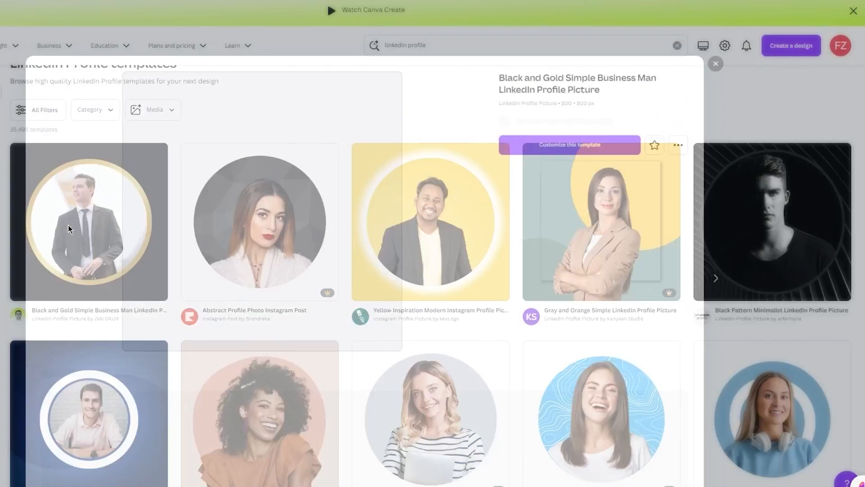
# Customize the template and replace its photo with the pasted headshot, fitted inside the gold circle frame.
pyautogui.click(571, 107)
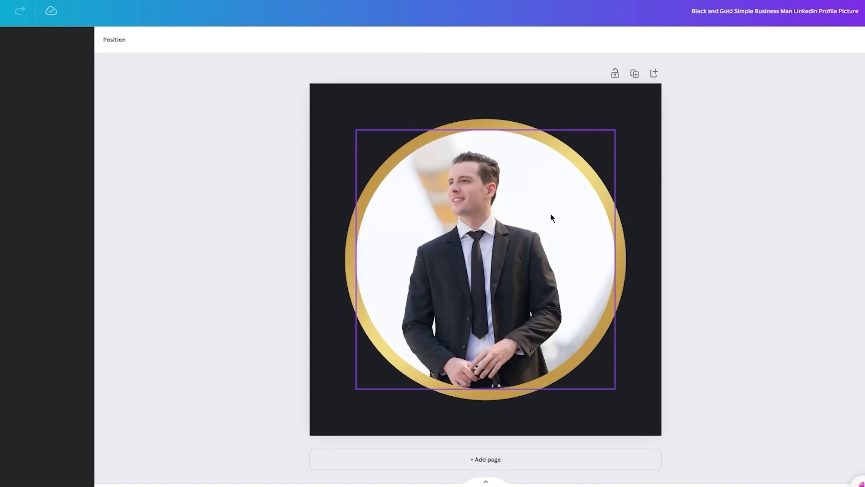
pyautogui.click(550, 212)
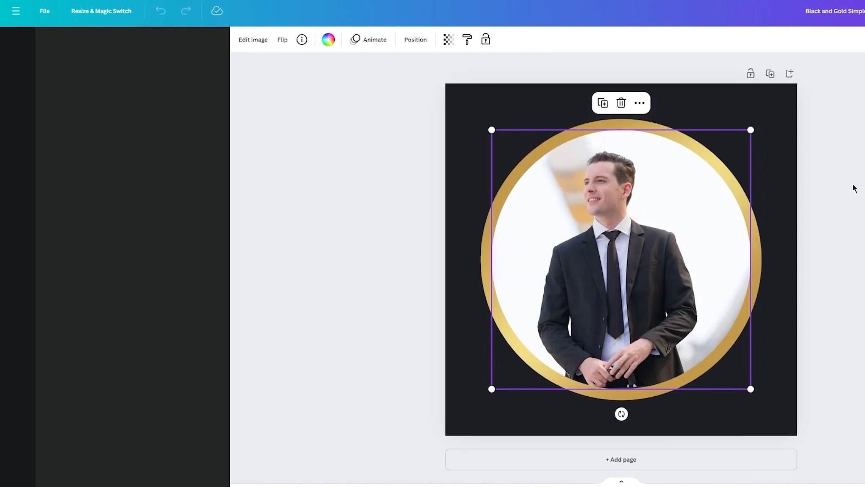
pyautogui.press('Delete')
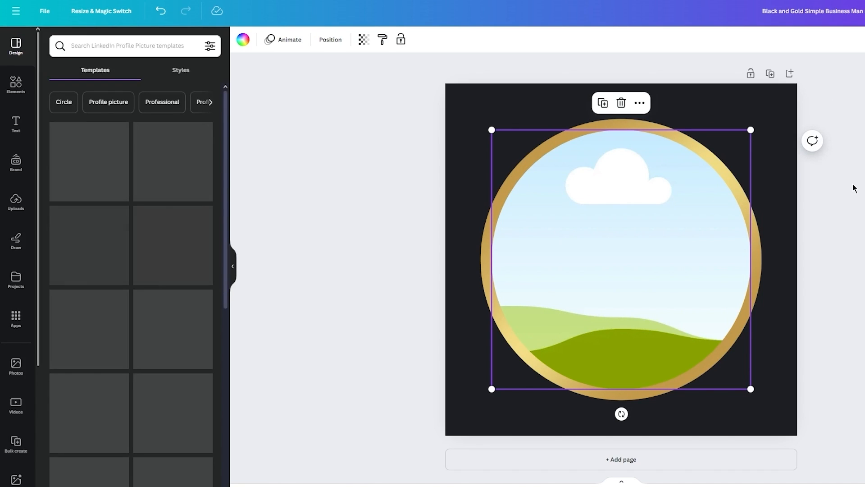
pyautogui.hotkey('ctrl', 'z')
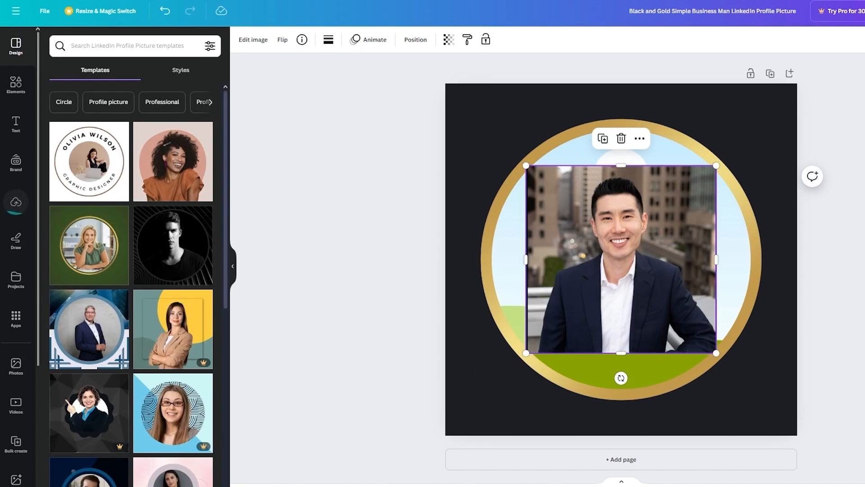
pyautogui.moveTo(592, 267); pyautogui.dragTo(619, 227)
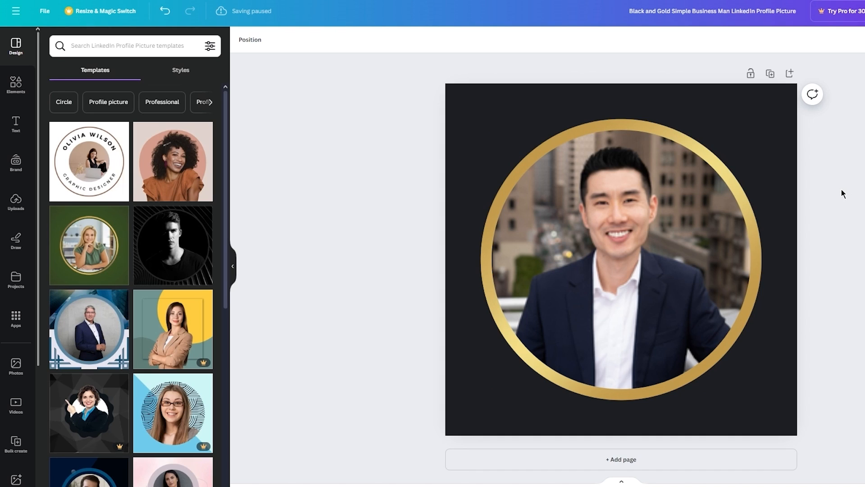
pyautogui.click(723, 237)
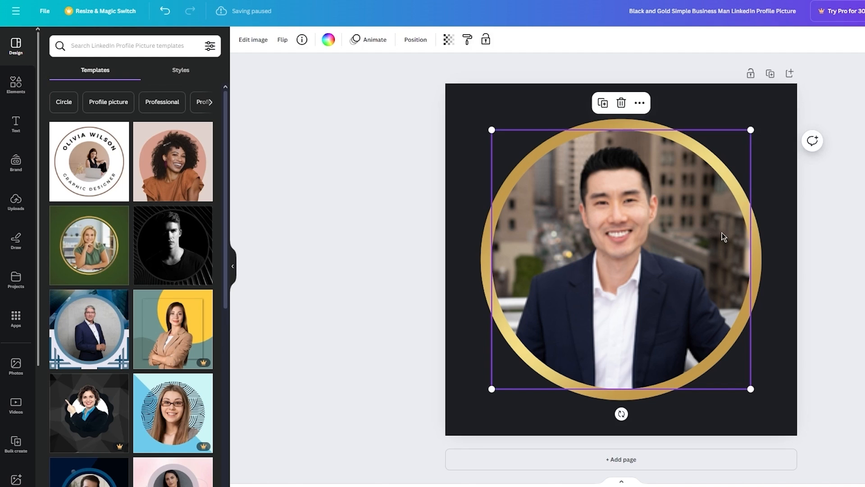
pyautogui.press('Escape')
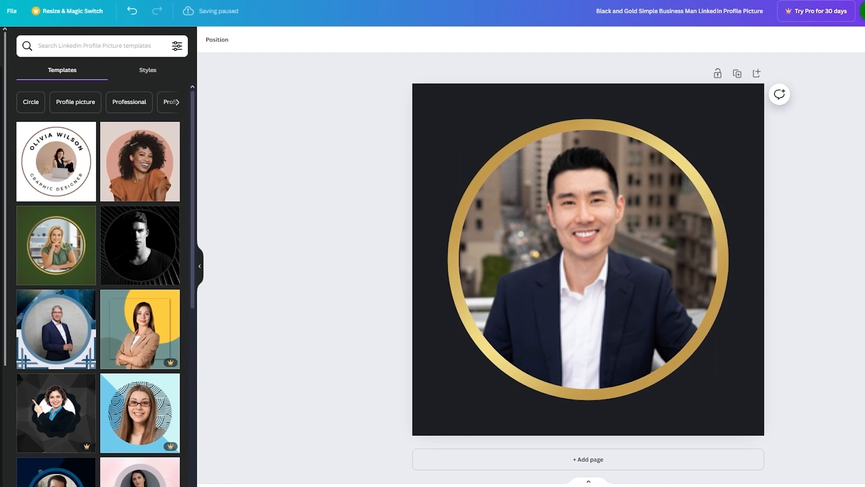
pyautogui.click(856, 11)
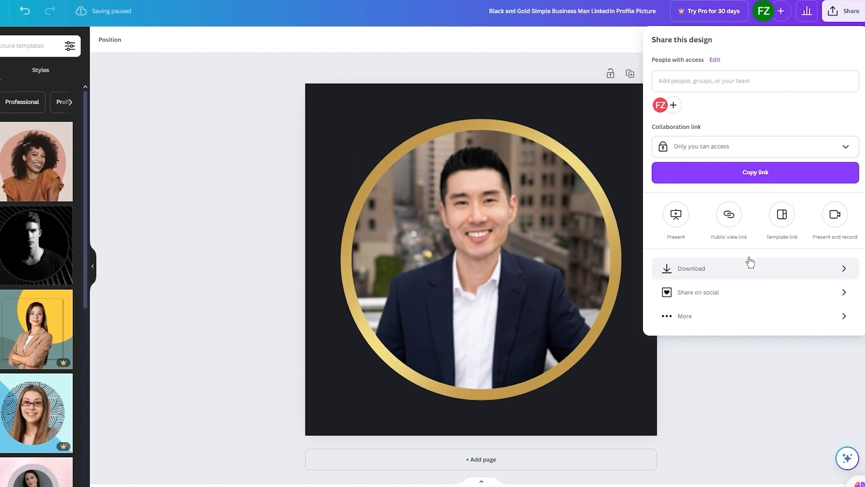
pyautogui.click(750, 265)
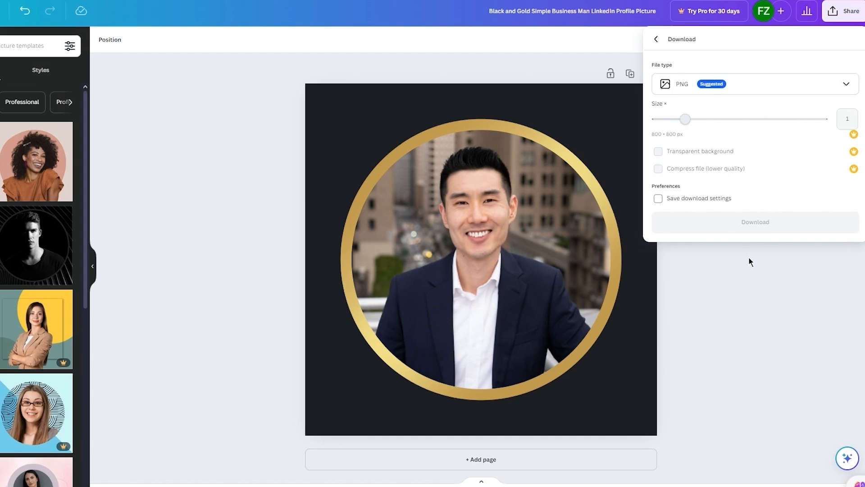
pyautogui.click(739, 290)
# Adjust the headshot to temperature -4, tint -2, brightness 15, contrast -20, highlights -28 and shadows 63.
pyautogui.click(504, 253)
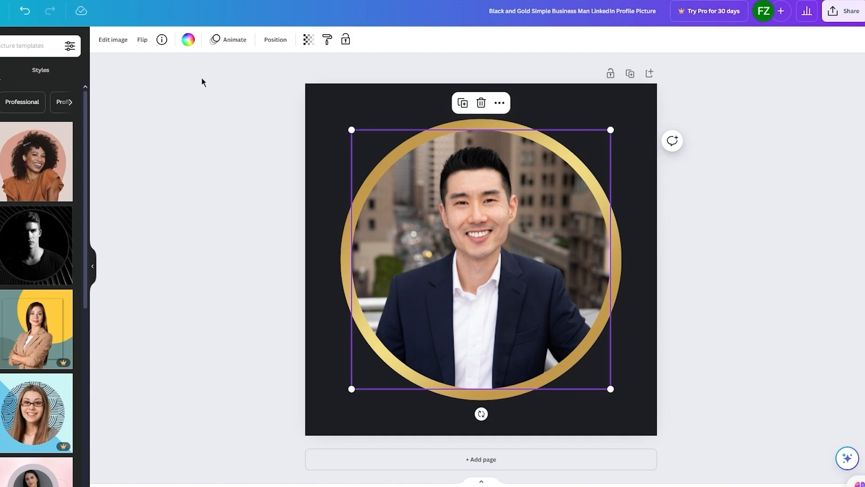
pyautogui.click(115, 39)
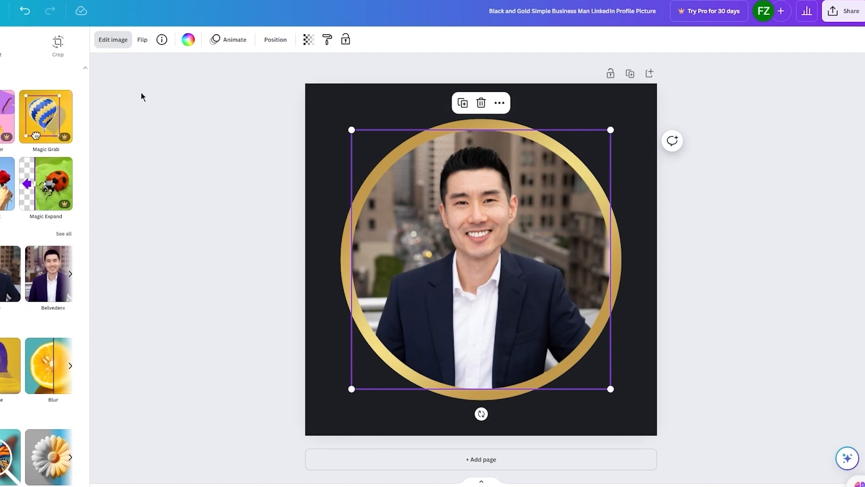
pyautogui.click(1, 47)
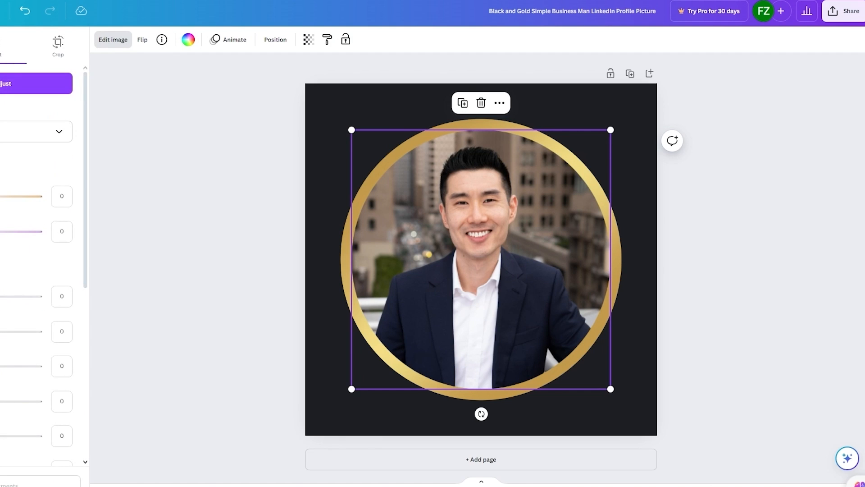
pyautogui.moveTo(54, 197); pyautogui.dragTo(113, 234)
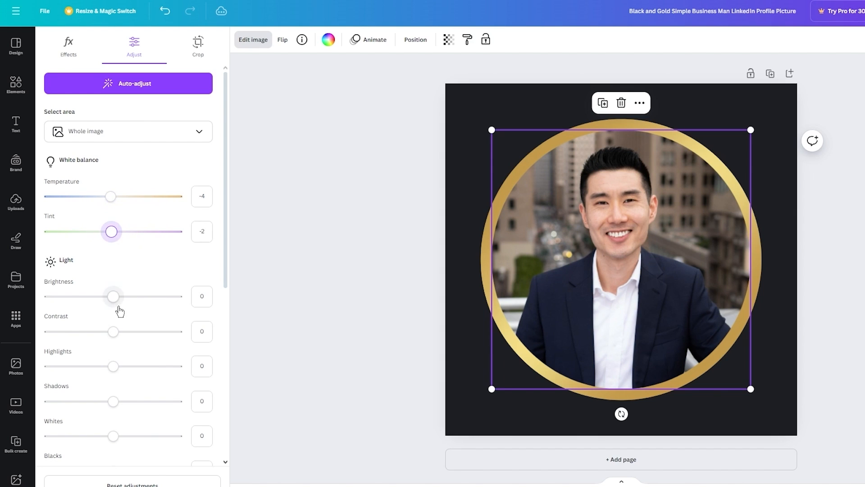
pyautogui.moveTo(114, 304)
pyautogui.mouseDown()
pyautogui.moveTo(150, 301)
pyautogui.moveTo(114, 305)
pyautogui.moveTo(126, 302)
pyautogui.mouseUp()
pyautogui.moveTo(113, 332)
pyautogui.mouseDown()
pyautogui.moveTo(140, 330)
pyautogui.moveTo(100, 331)
pyautogui.mouseUp()
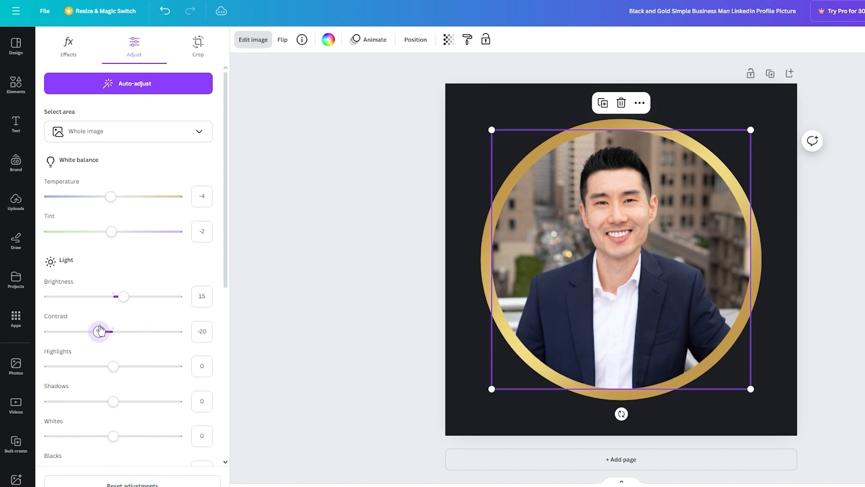
pyautogui.moveTo(115, 369); pyautogui.dragTo(93, 380)
pyautogui.moveTo(114, 407); pyautogui.dragTo(159, 413)
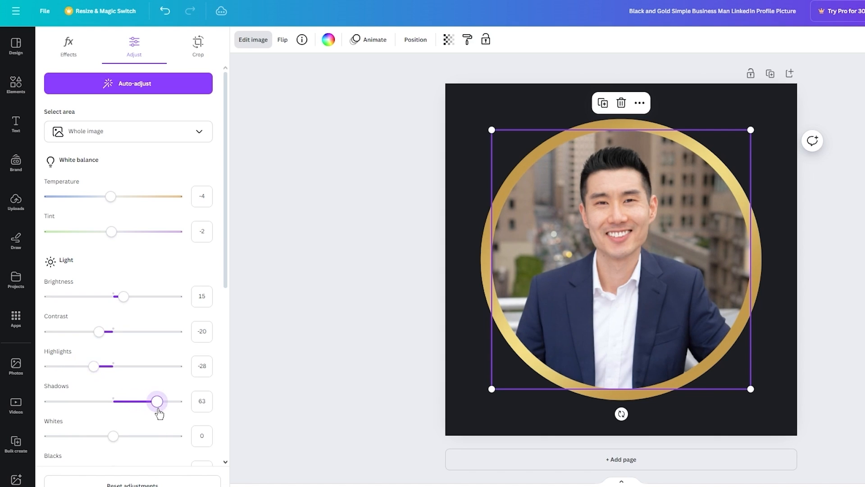
# Set the headshot's blacks to 34, vibrance to 23, sharpness to 66 and clarity to 41.
pyautogui.scroll(-3, 150, 393)
pyautogui.moveTo(113, 327)
pyautogui.mouseDown()
pyautogui.moveTo(135, 328)
pyautogui.moveTo(100, 327)
pyautogui.moveTo(119, 327)
pyautogui.mouseUp()
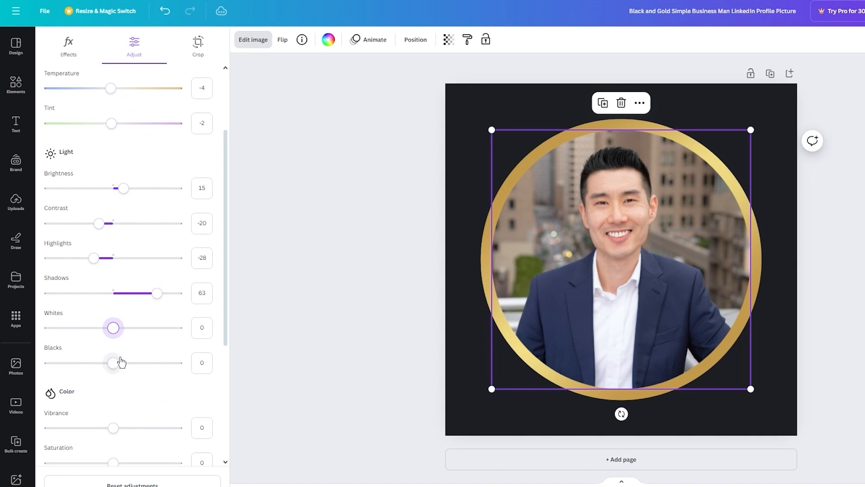
pyautogui.moveTo(118, 360); pyautogui.dragTo(138, 360)
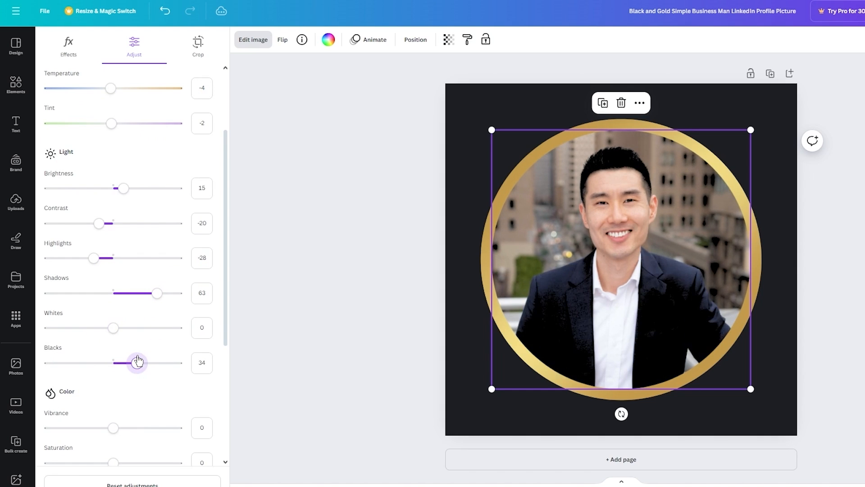
pyautogui.scroll(-5, 146, 324)
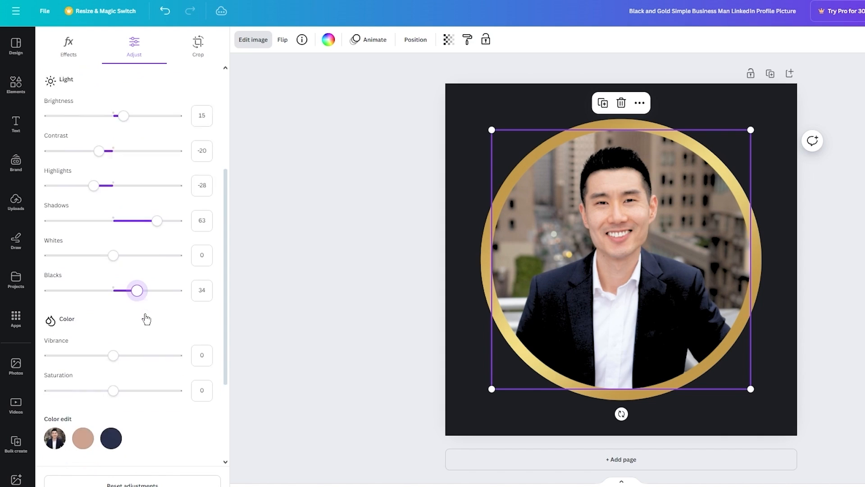
pyautogui.moveTo(113, 272); pyautogui.dragTo(114, 301)
pyautogui.scroll(-1, 120, 309)
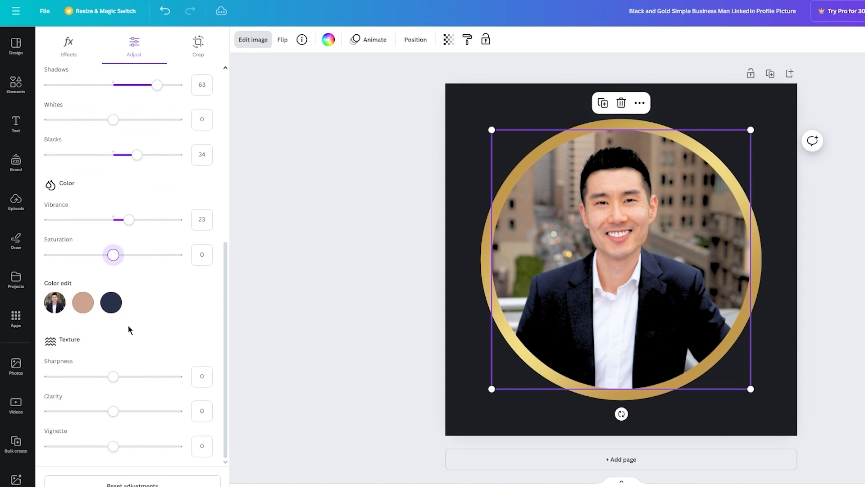
pyautogui.moveTo(115, 378); pyautogui.dragTo(161, 372)
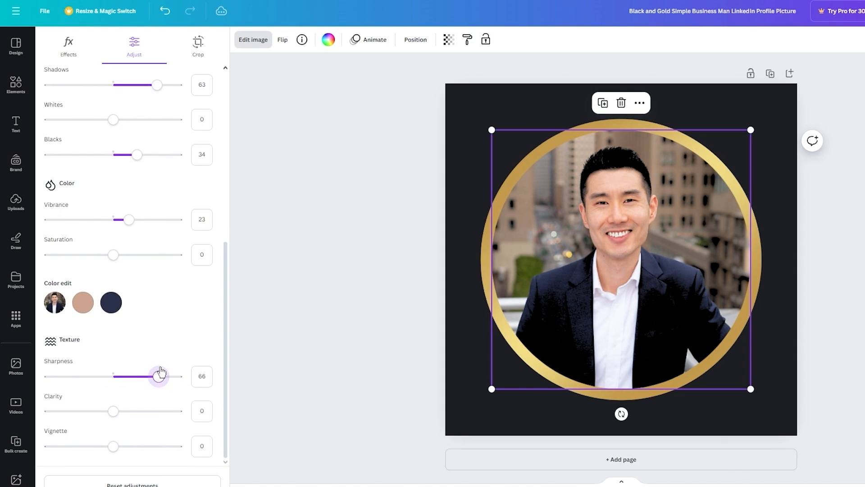
pyautogui.moveTo(113, 411); pyautogui.dragTo(143, 412)
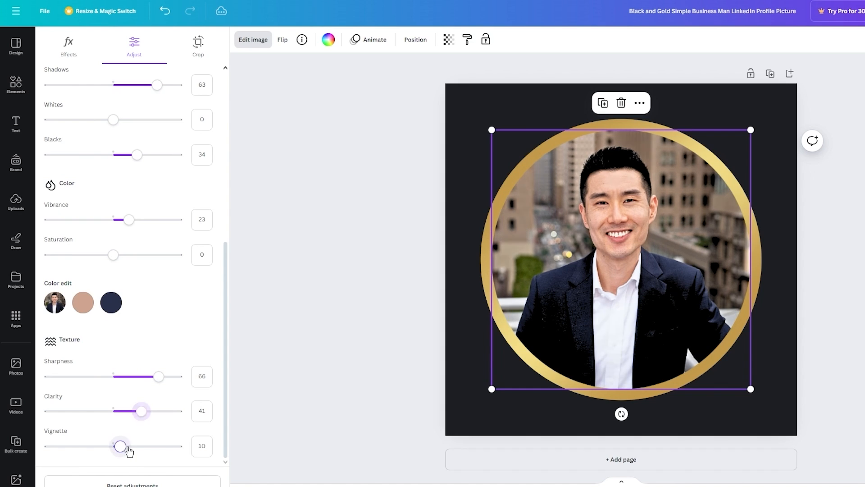
pyautogui.moveTo(119, 446)
pyautogui.mouseDown()
pyautogui.moveTo(170, 445)
pyautogui.moveTo(112, 445)
pyautogui.mouseUp()
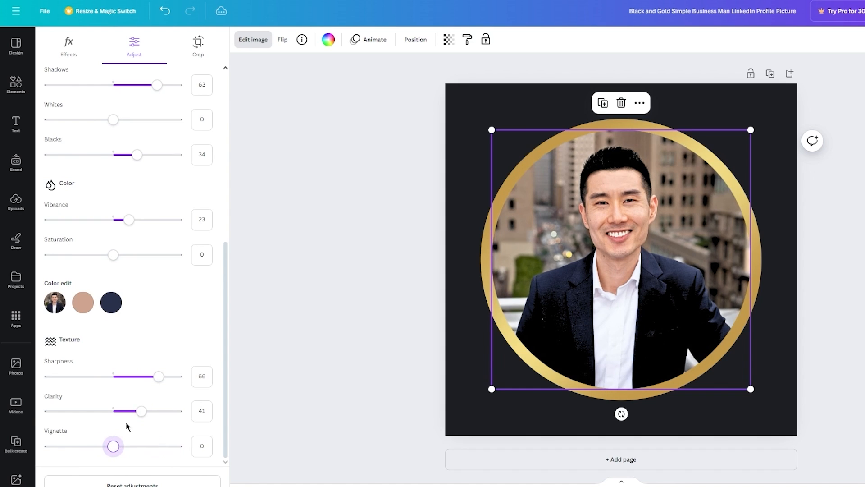
pyautogui.click(313, 314)
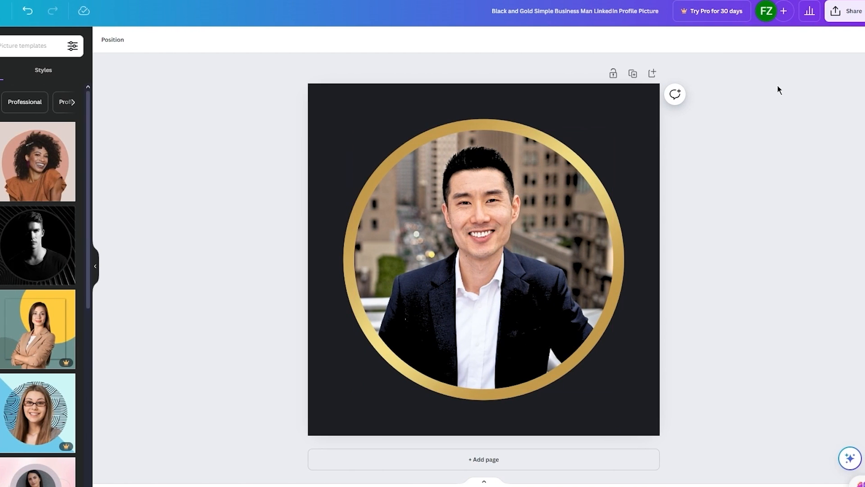
# Download the finished profile picture design as a PNG file.
pyautogui.click(860, 18)
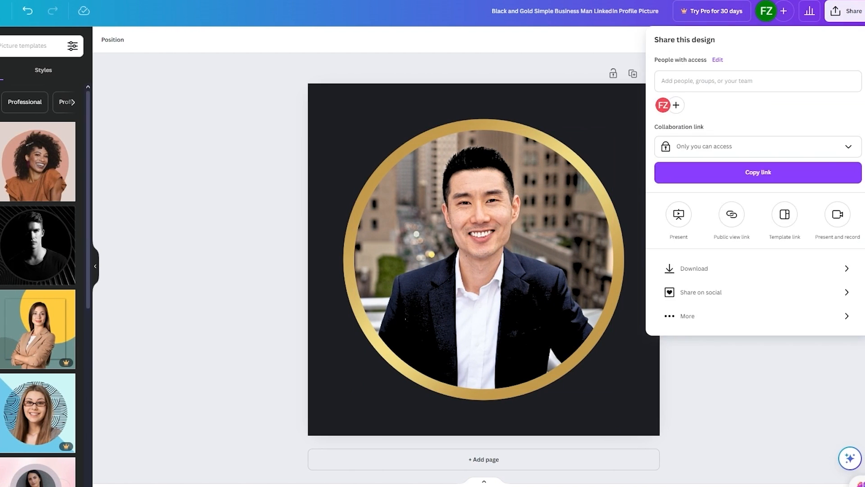
pyautogui.click(719, 270)
pyautogui.click(771, 87)
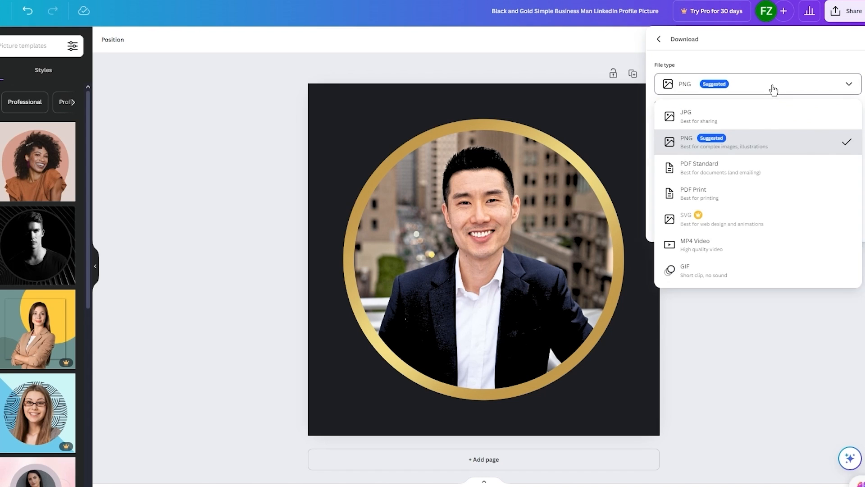
pyautogui.click(770, 88)
pyautogui.click(756, 228)
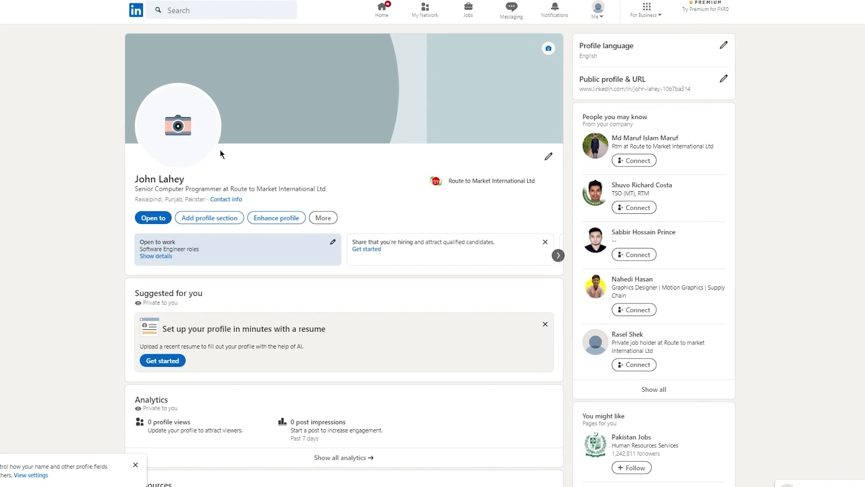
# Switch to LinkedIn, upload the downloaded Canva image as the profile photo and save it.
pyautogui.click(163, 142)
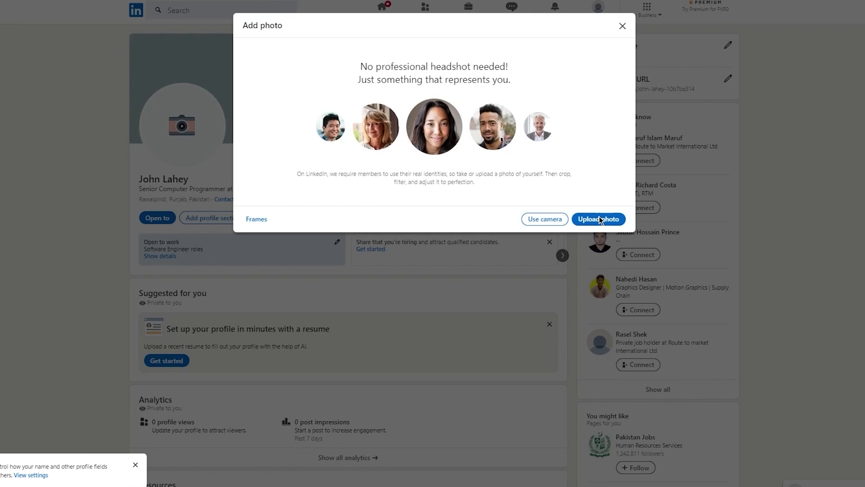
pyautogui.click(585, 225)
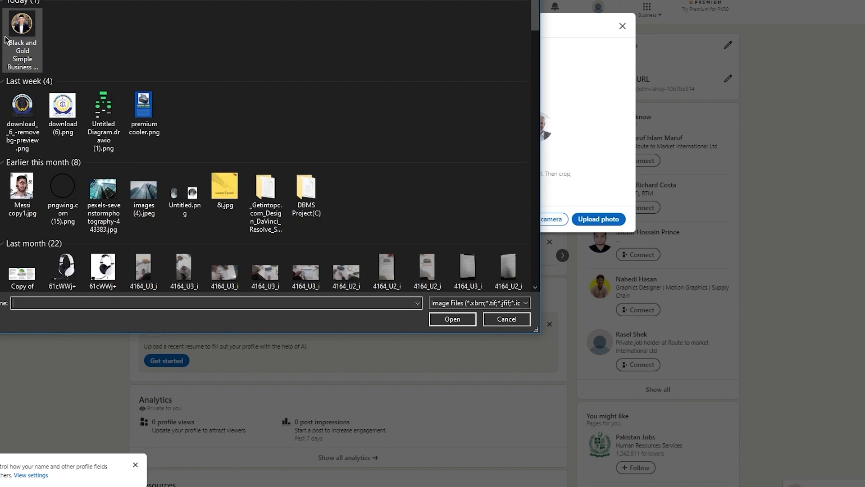
pyautogui.doubleClick(6, 40)
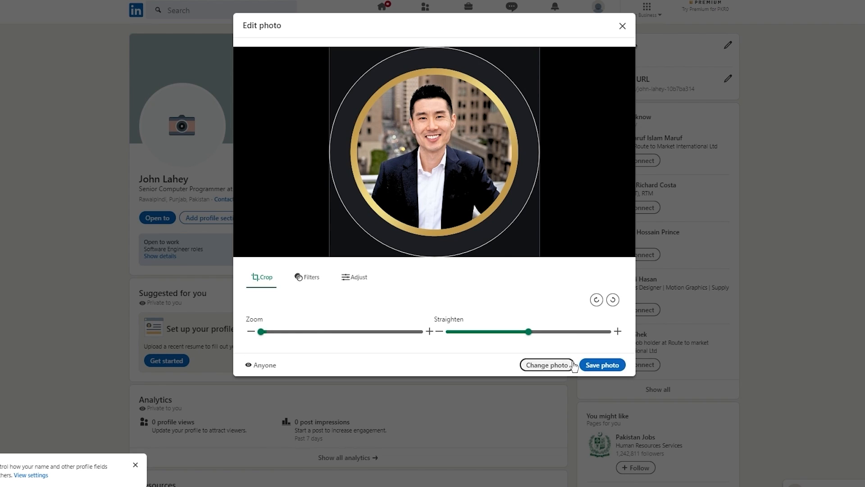
pyautogui.click(590, 364)
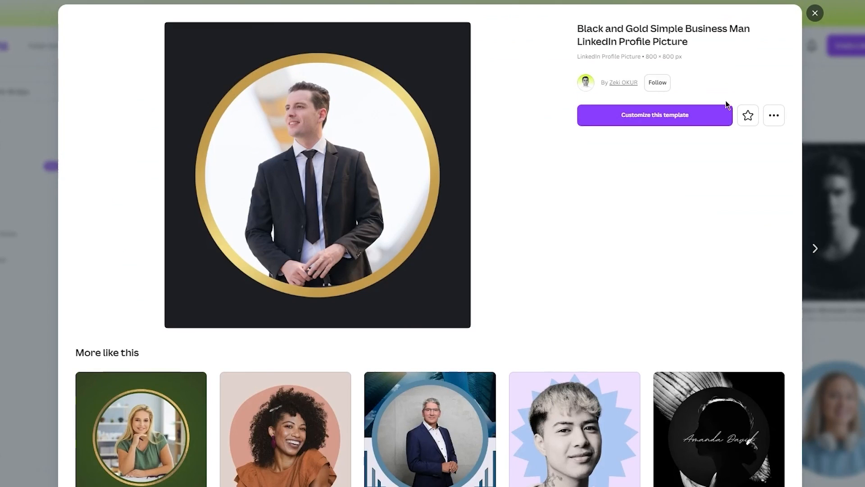
# Return to Canva, search templates for linkedin banners and open the Black Minimal Motivation Quote LinkedIn Banner template.
pyautogui.click(810, 123)
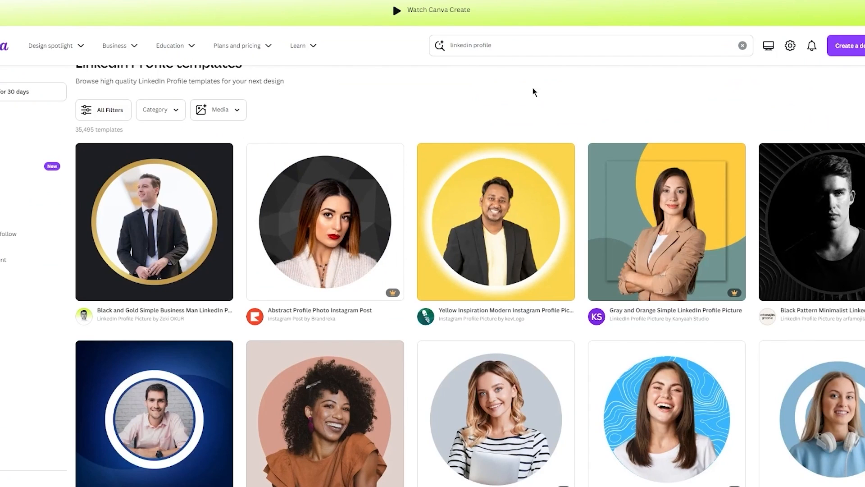
pyautogui.scroll(2, 496, 90)
pyautogui.scroll(-2, 491, 121)
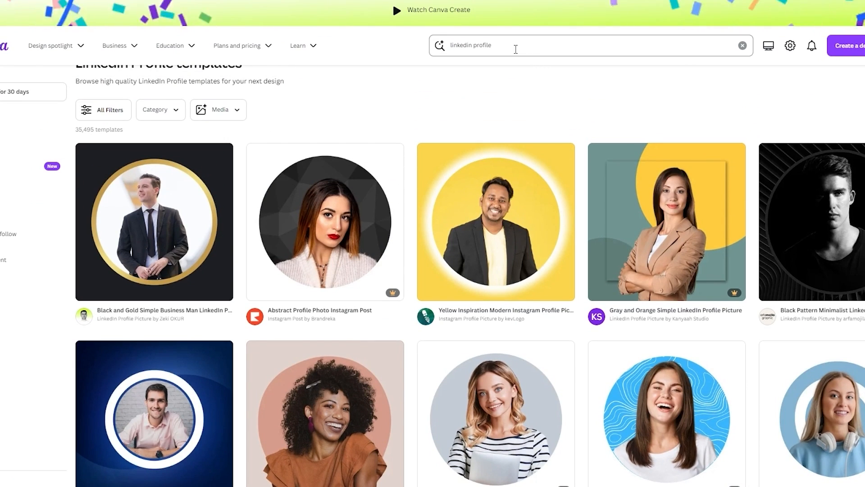
pyautogui.moveTo(514, 48); pyautogui.dragTo(396, 48)
pyautogui.write('linkedin')
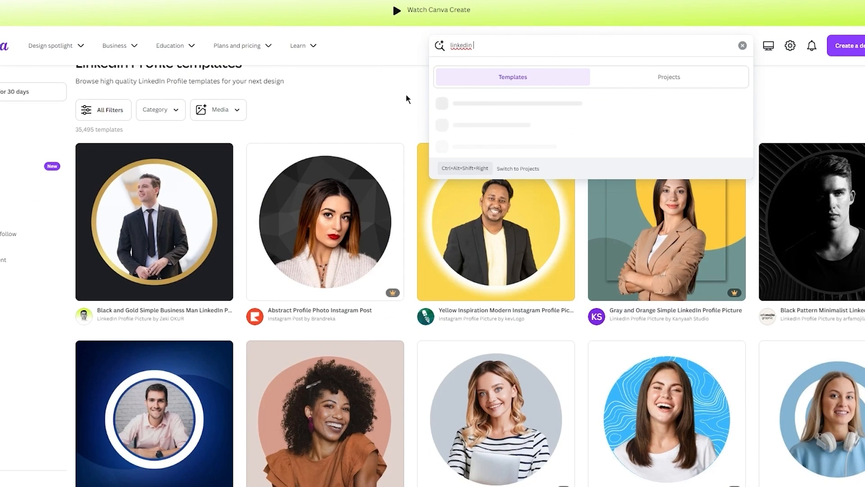
pyautogui.click(516, 209)
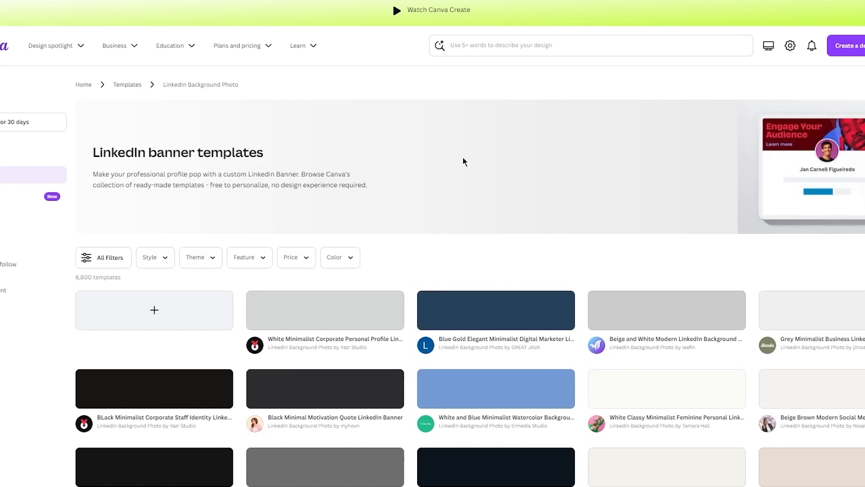
pyautogui.scroll(-1, 463, 161)
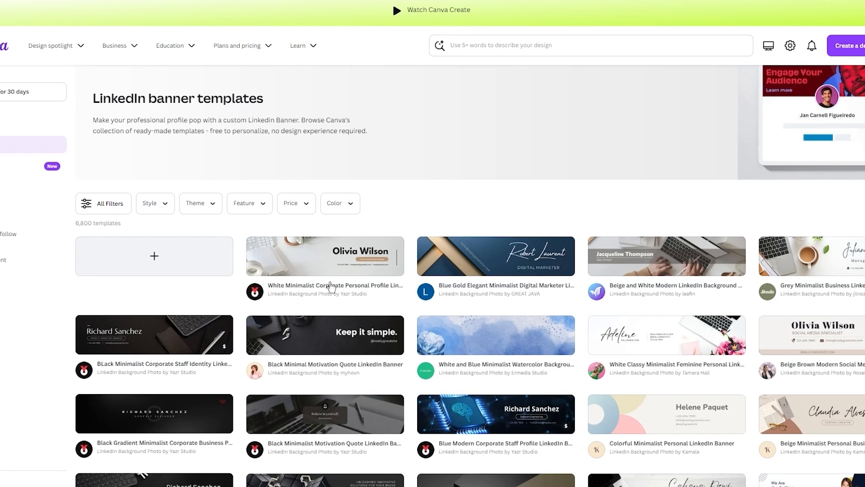
pyautogui.click(337, 334)
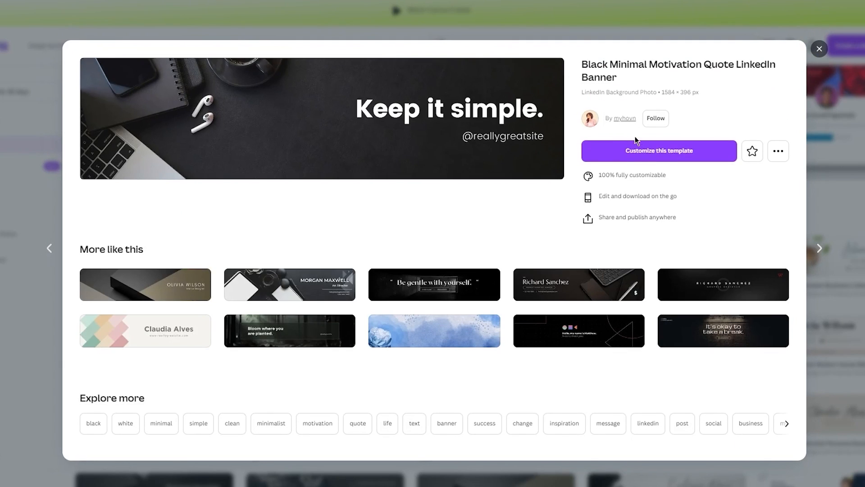
# Customize the template and replace the "Keep it simple." heading with the person's full name.
pyautogui.click(647, 151)
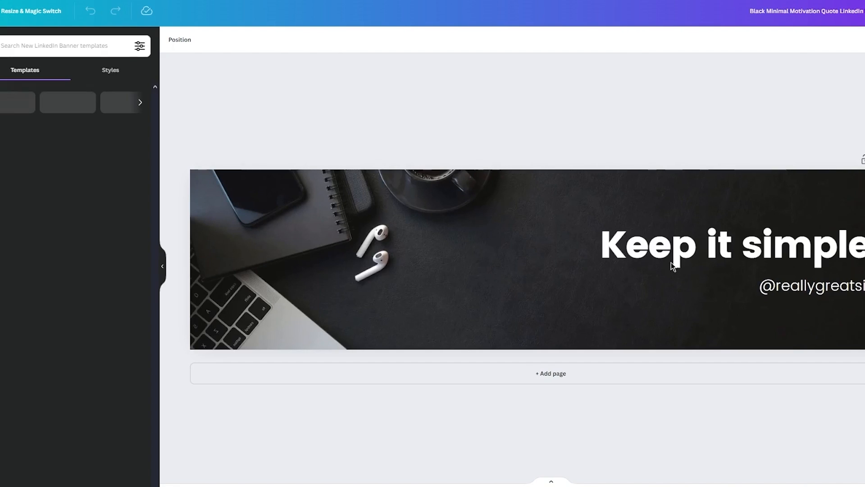
pyautogui.click(726, 242)
pyautogui.doubleClick(726, 242)
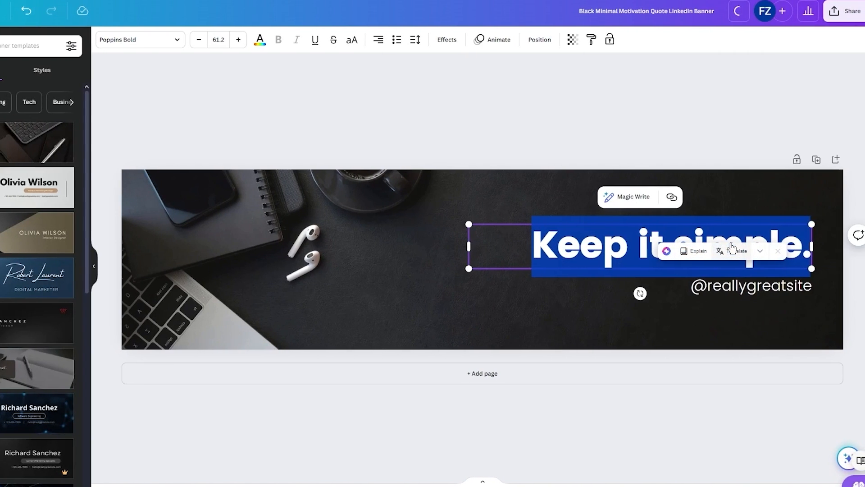
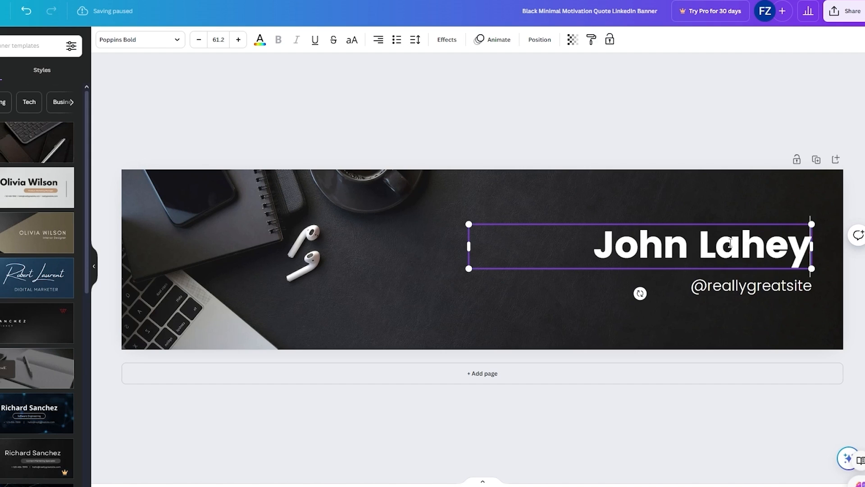
pyautogui.click(769, 281)
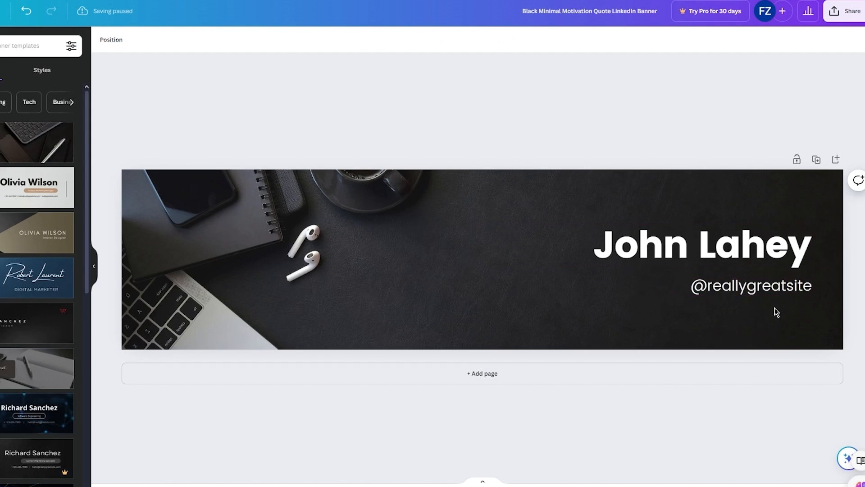
pyautogui.keyDown('shift'); pyautogui.click(776, 254); pyautogui.keyUp('shift')
pyautogui.moveTo(776, 253); pyautogui.dragTo(776, 213)
pyautogui.click(752, 125)
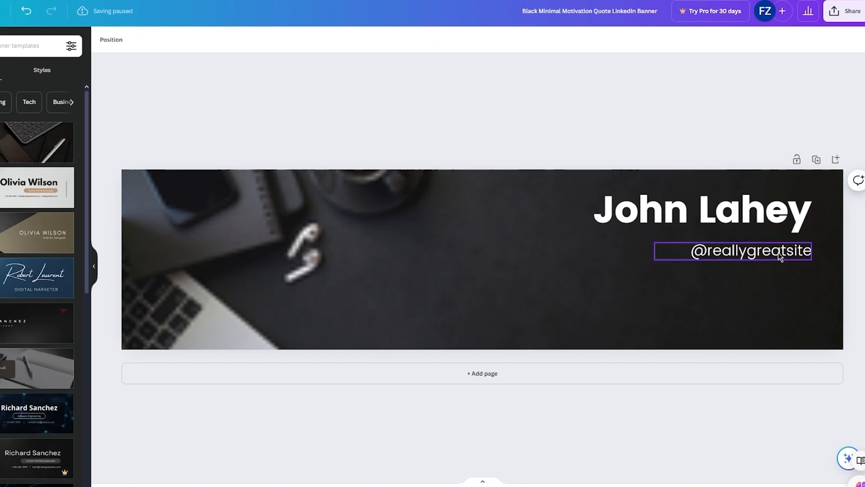
# Duplicate the handle text and place the copy below the original.
pyautogui.click(763, 256)
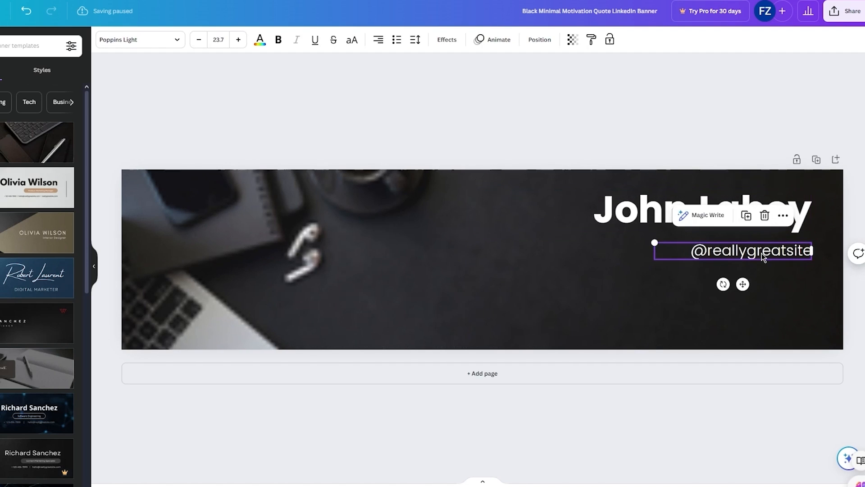
pyautogui.hotkey('ctrl', 'd')
pyautogui.moveTo(764, 259); pyautogui.dragTo(771, 288)
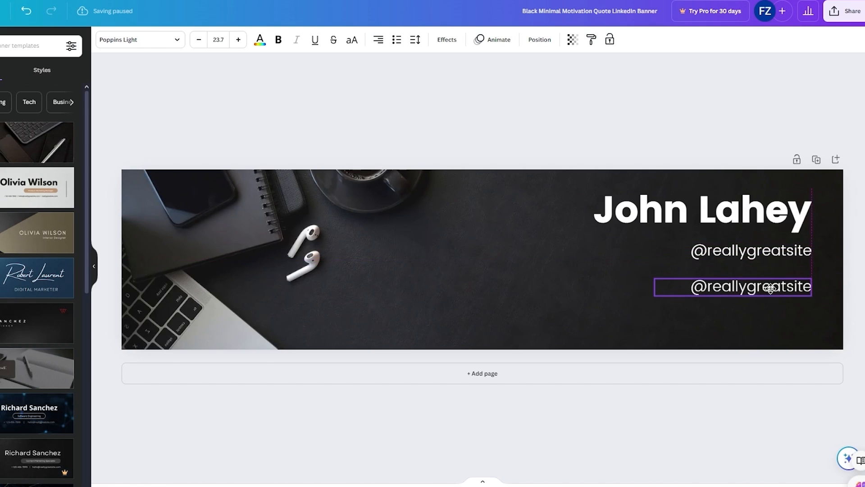
# Replace the copied text with "Computer Science" and "Senior Programmer" on two lines.
pyautogui.doubleClick(772, 287)
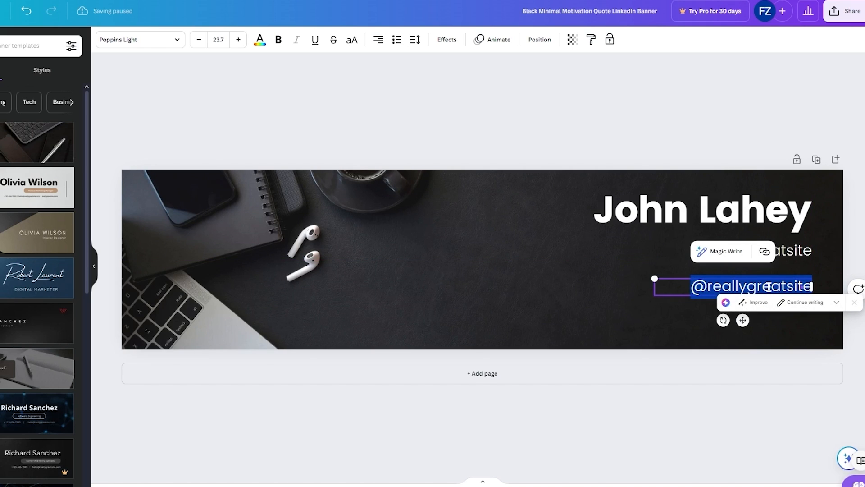
pyautogui.write('Computer Science')
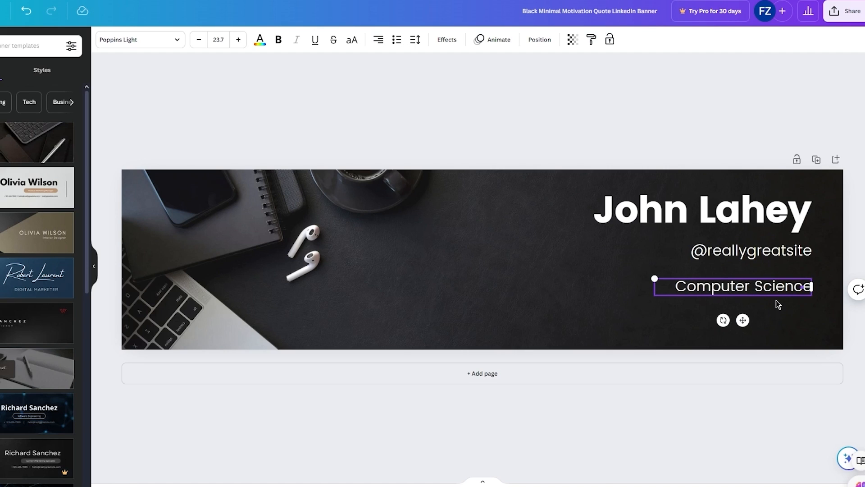
pyautogui.press('Return')
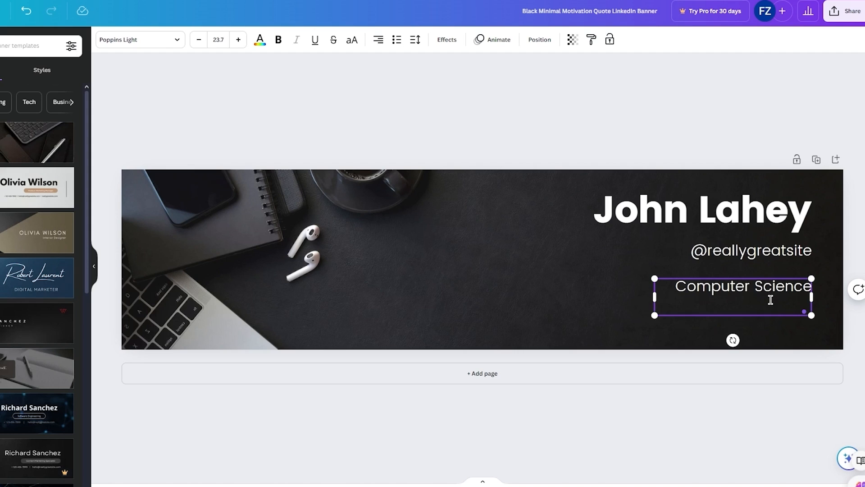
pyautogui.write('Senior Programmer')
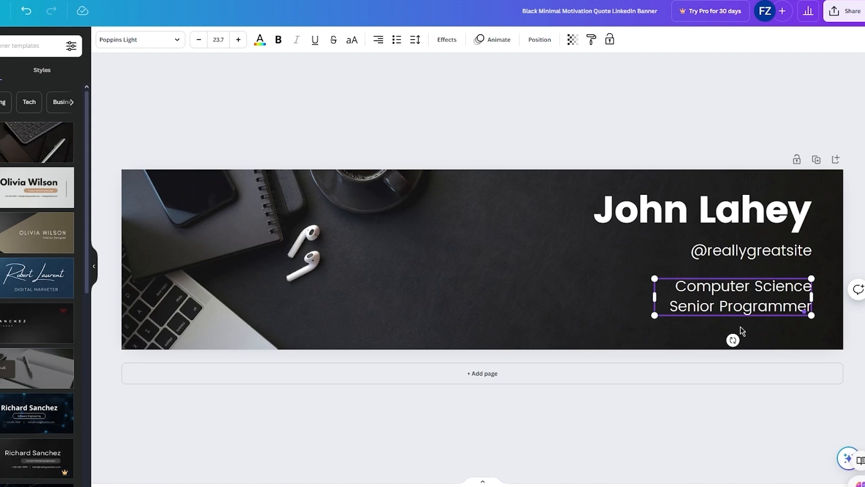
# Resize the two-line text box, reduce its font size and nudge it into place.
pyautogui.moveTo(810, 286); pyautogui.dragTo(811, 315)
pyautogui.click(797, 330)
pyautogui.click(723, 298)
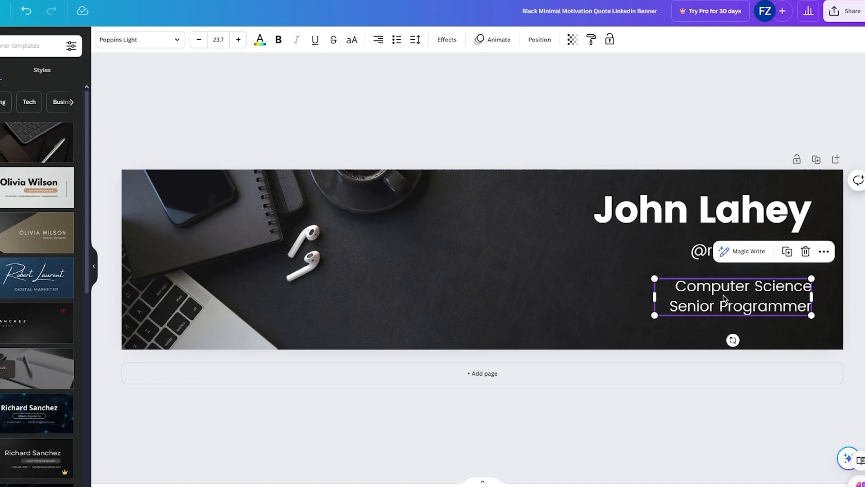
pyautogui.click(199, 40)
pyautogui.click(199, 39)
pyautogui.click(198, 39)
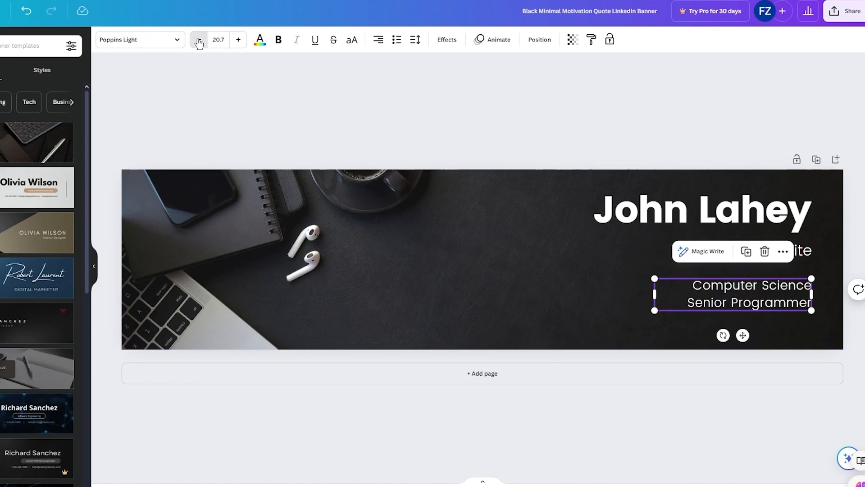
pyautogui.click(199, 40)
pyautogui.click(199, 39)
pyautogui.click(198, 40)
pyautogui.click(199, 39)
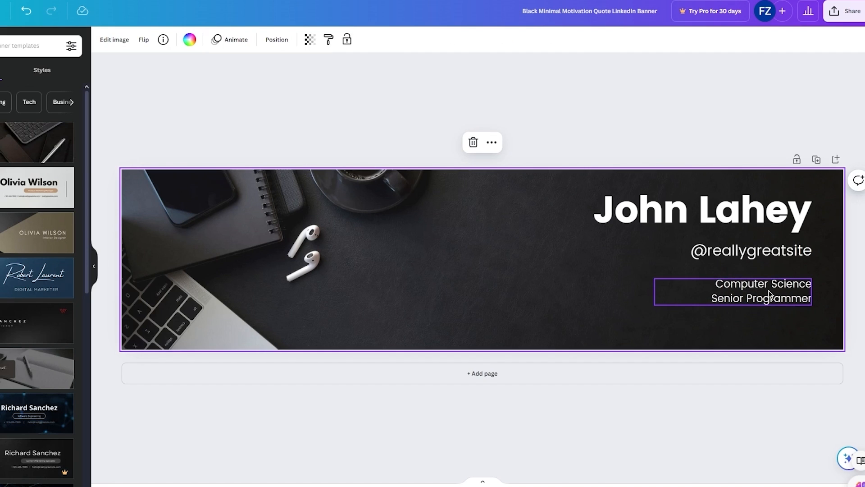
pyautogui.moveTo(767, 291)
pyautogui.mouseDown()
pyautogui.moveTo(780, 294)
pyautogui.moveTo(767, 294)
pyautogui.mouseUp()
# Add a blank second page and delete it again.
pyautogui.click(789, 375)
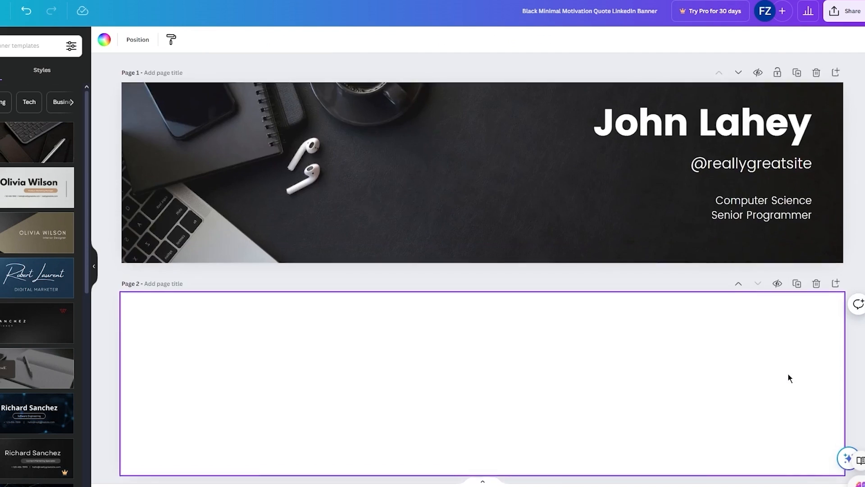
pyautogui.click(815, 245)
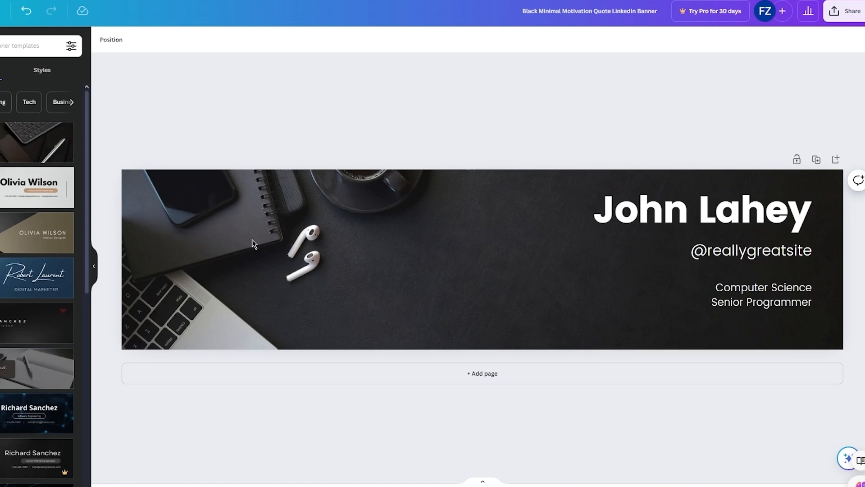
# Change the name heading's font to Brittany.
pyautogui.click(337, 188)
pyautogui.click(413, 76)
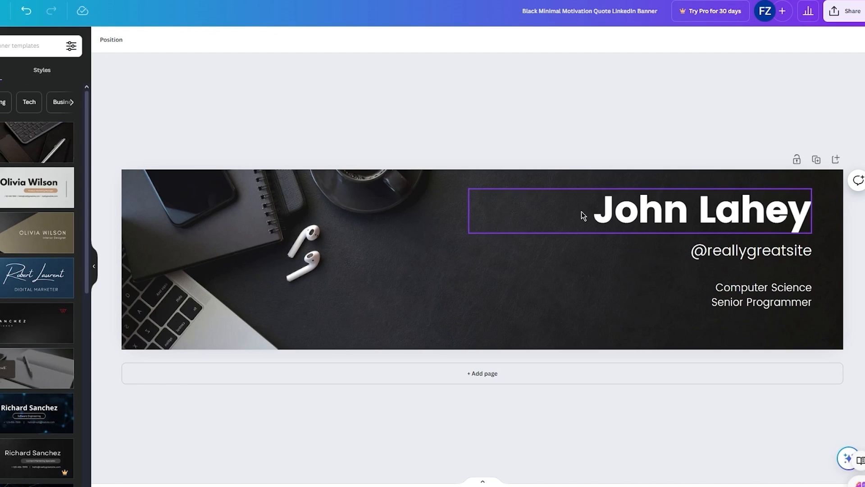
pyautogui.click(602, 208)
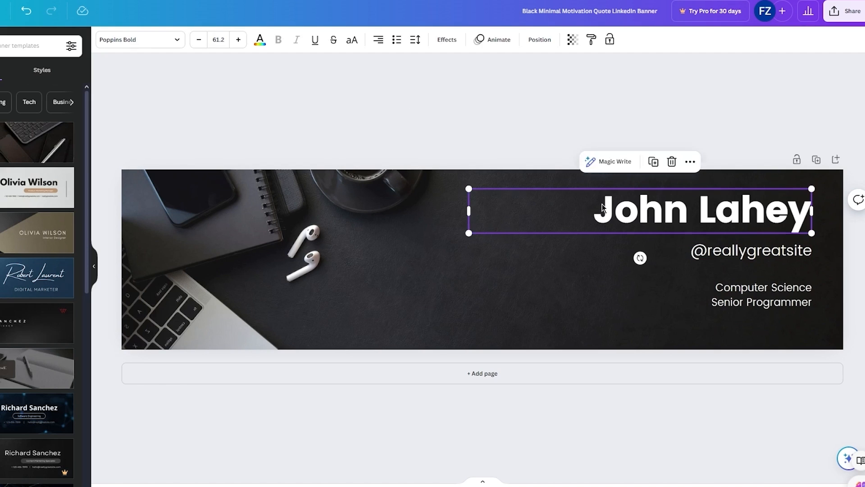
pyautogui.click(304, 44)
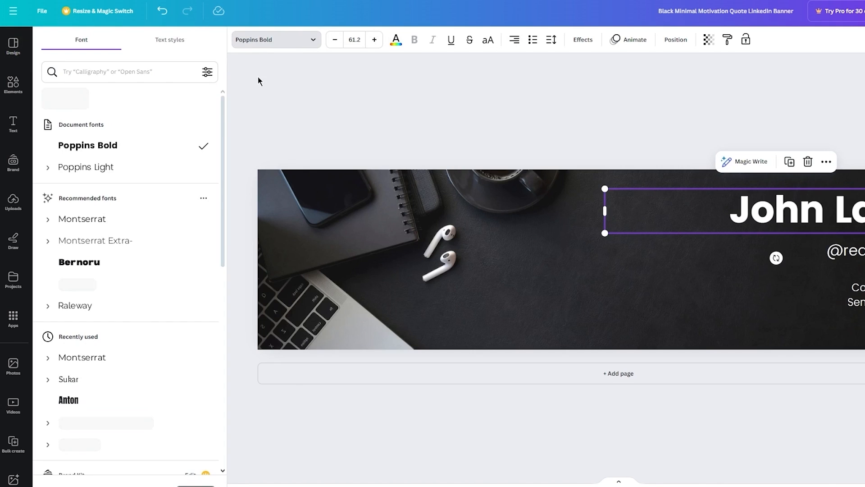
pyautogui.scroll(-8, 135, 237)
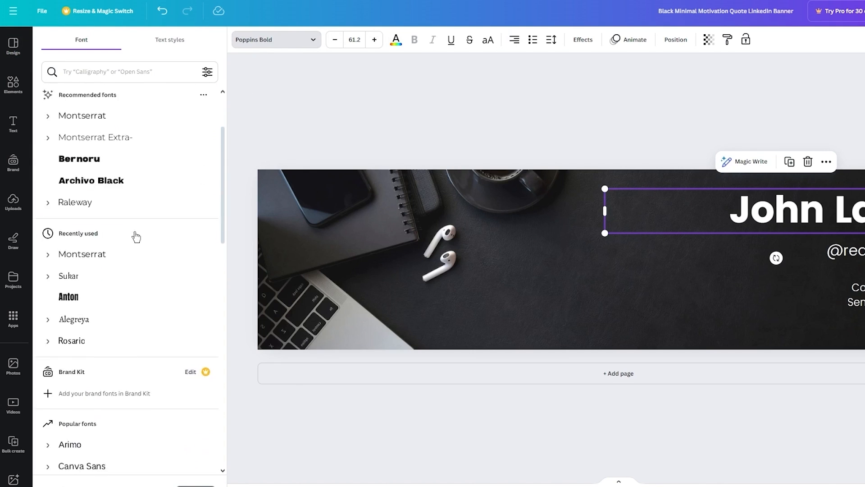
pyautogui.scroll(-5, 135, 284)
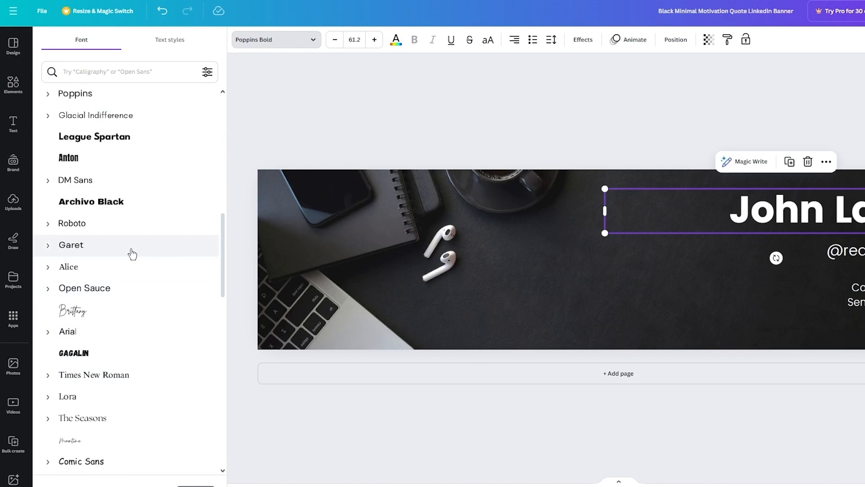
pyautogui.click(128, 155)
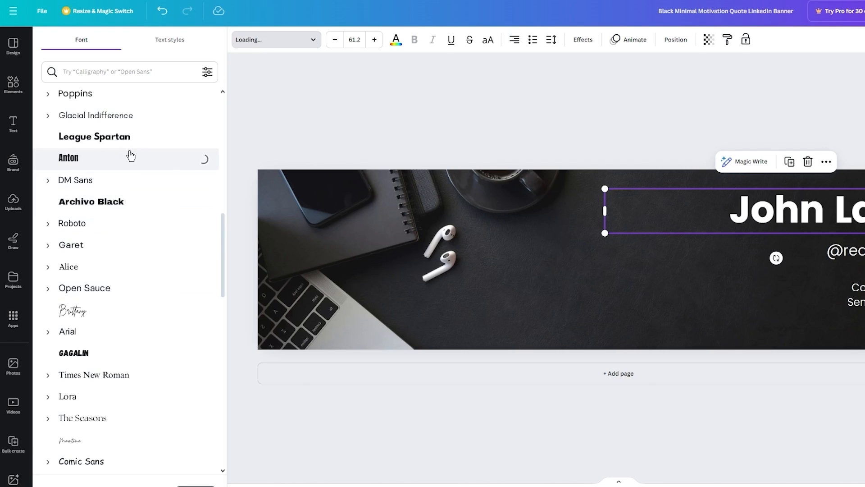
pyautogui.scroll(-2, 135, 194)
pyautogui.scroll(-3, 136, 195)
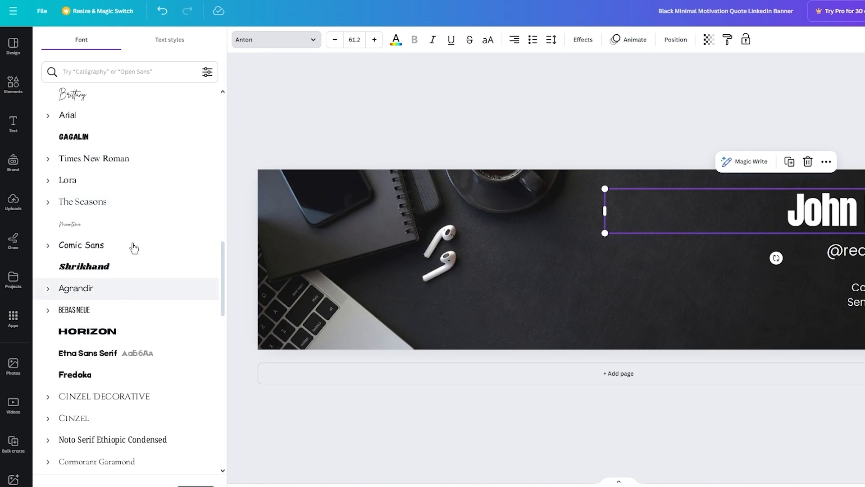
pyautogui.click(138, 104)
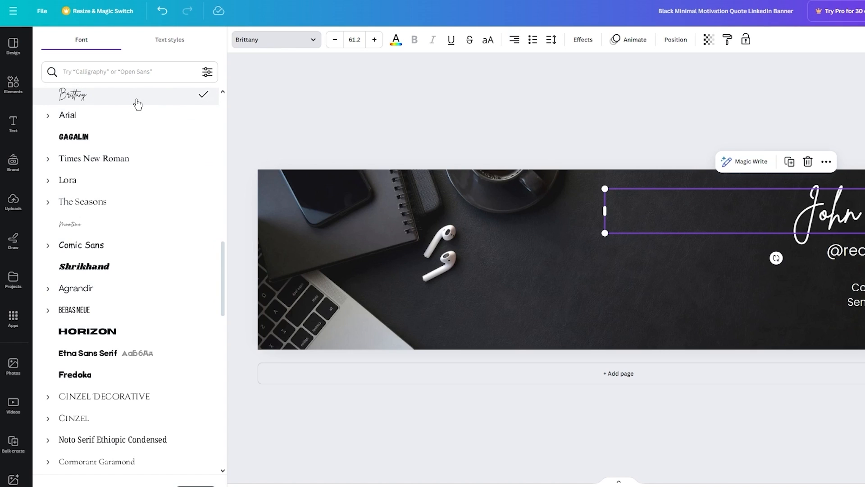
pyautogui.click(661, 118)
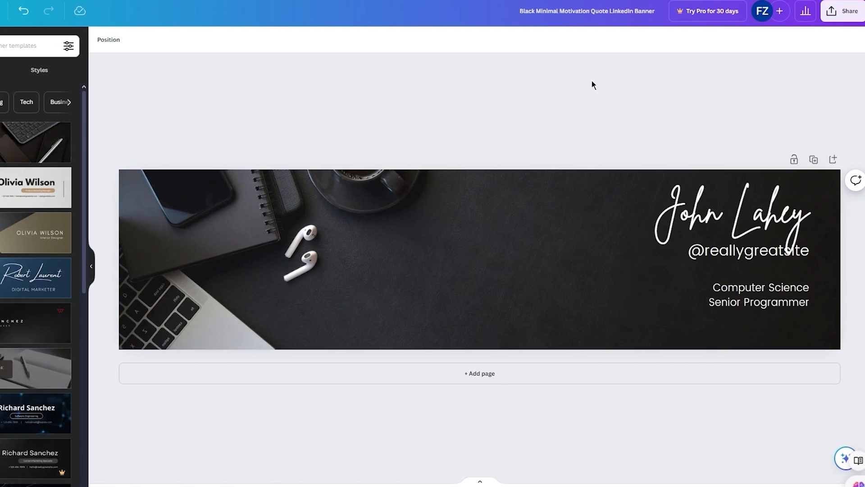
# Download the finished banner design as a PNG file.
pyautogui.click(841, 12)
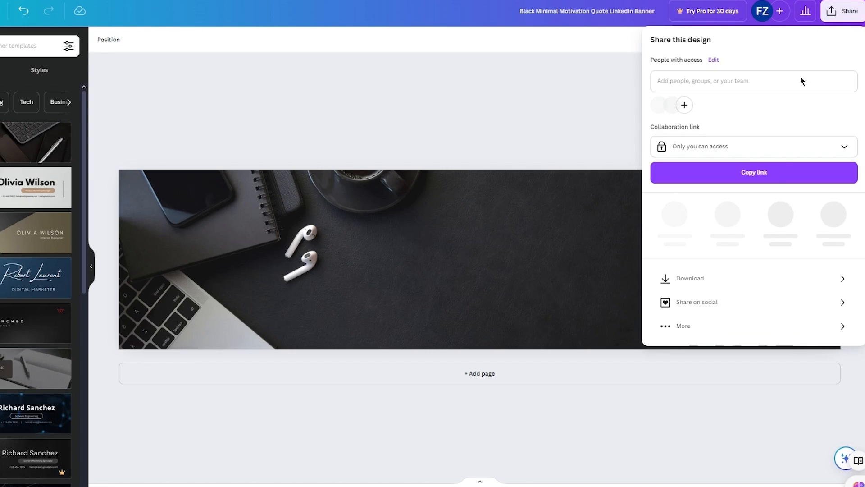
pyautogui.click(724, 275)
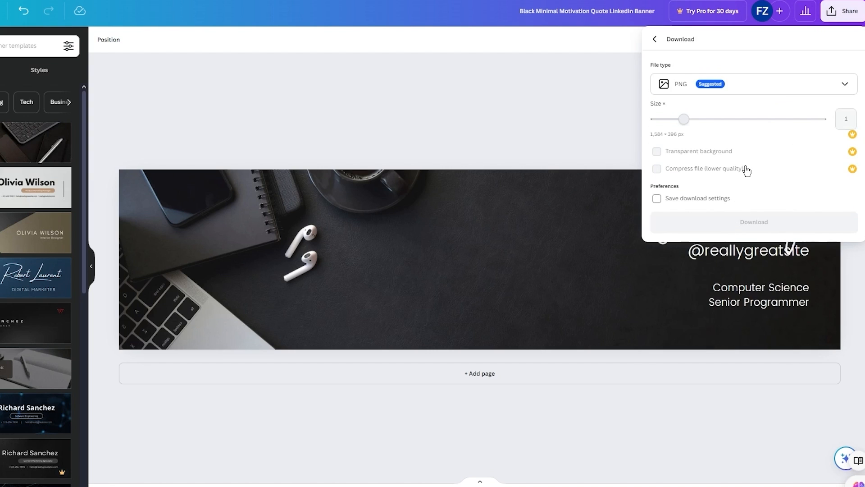
pyautogui.click(748, 223)
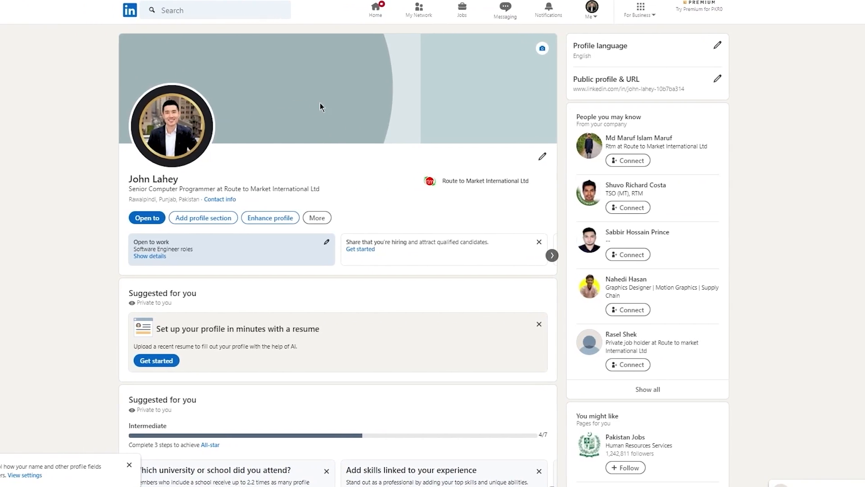
# Switch to LinkedIn and upload the downloaded Canva banner PNG as the profile background photo, applying it.
pyautogui.click(319, 102)
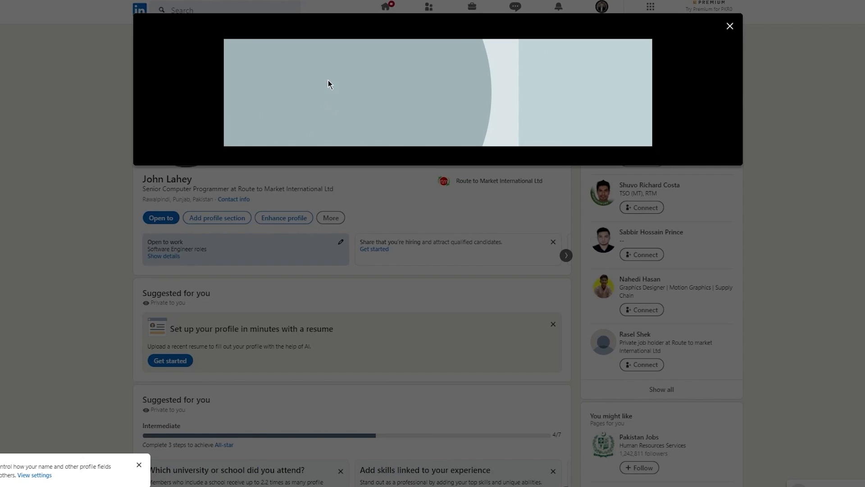
pyautogui.click(730, 26)
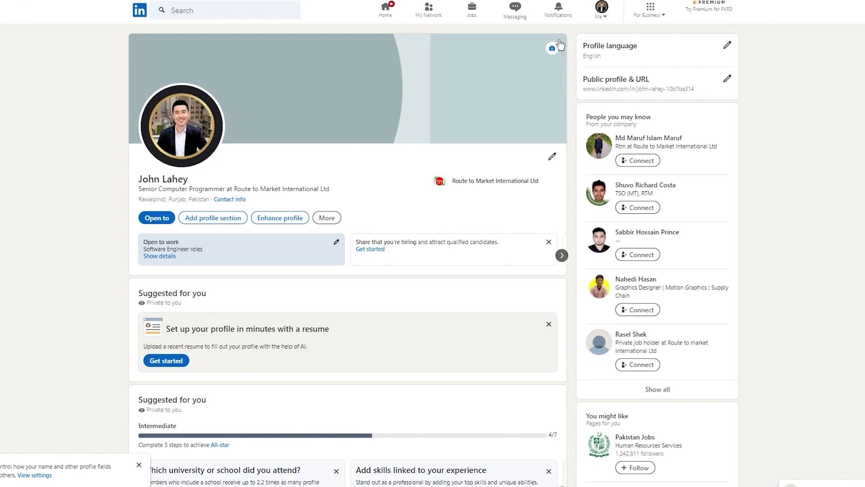
pyautogui.click(552, 51)
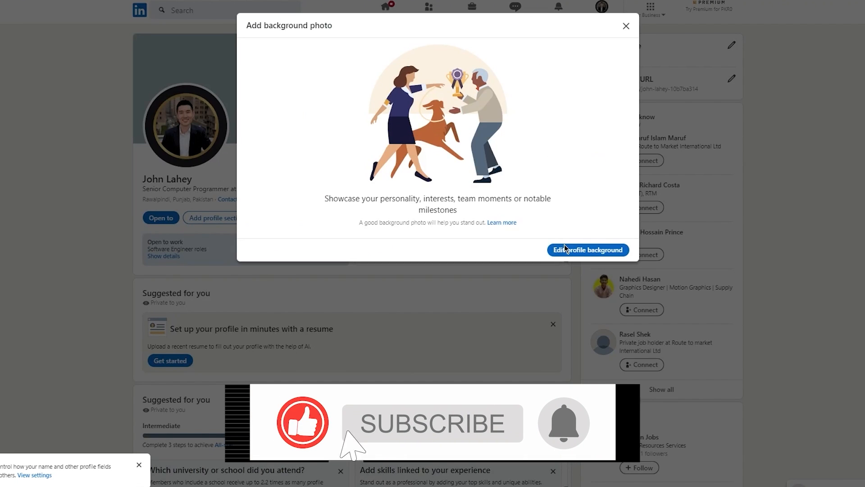
pyautogui.click(578, 251)
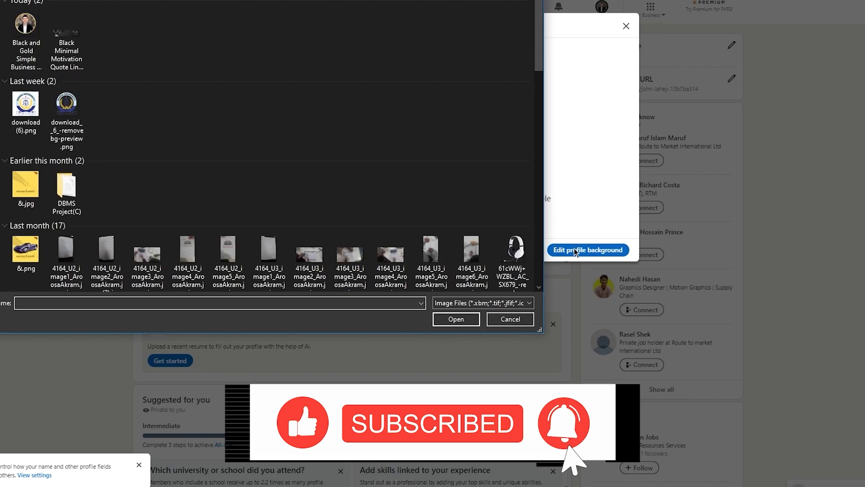
pyautogui.click(12, 38)
pyautogui.doubleClick(11, 38)
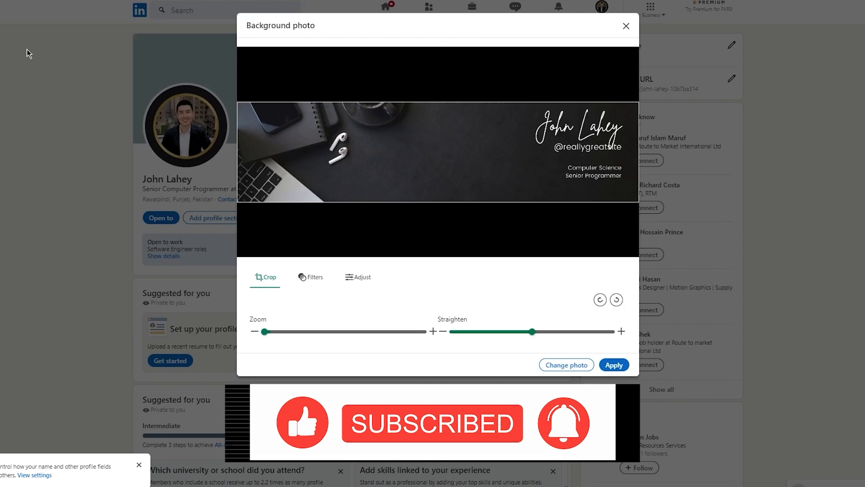
pyautogui.click(613, 364)
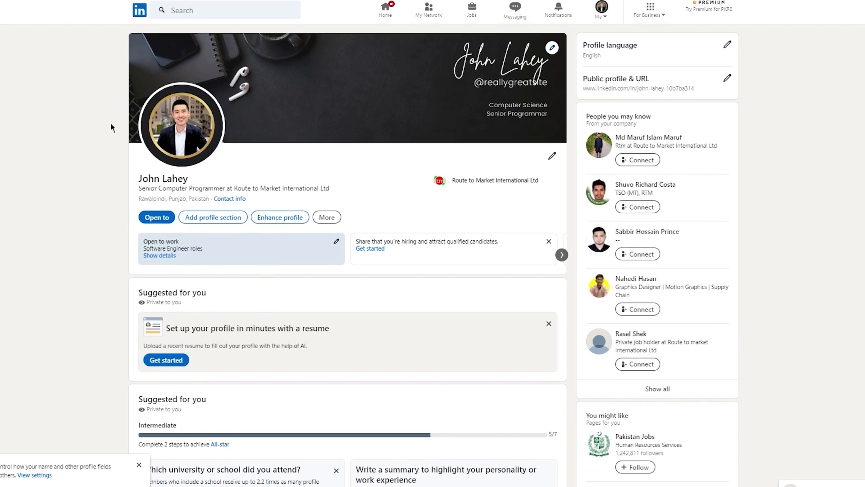
# Look through the profile's extra options and scroll through its sections.
pyautogui.scroll(-1, 110, 127)
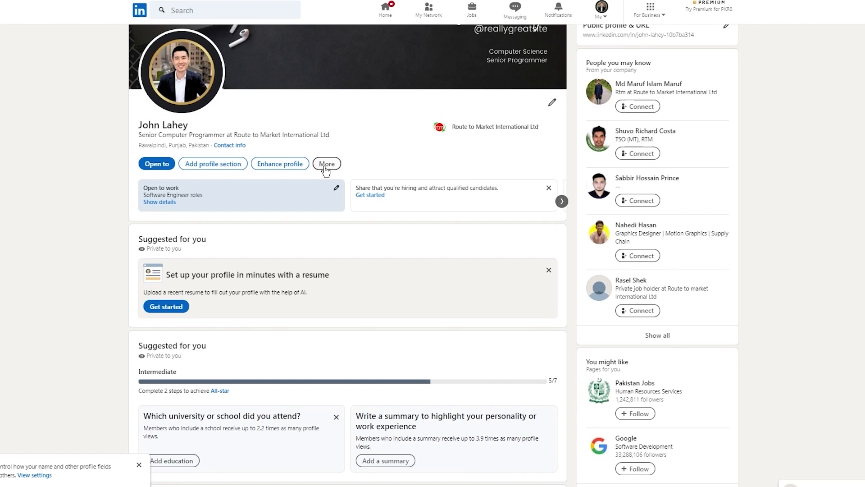
pyautogui.click(278, 164)
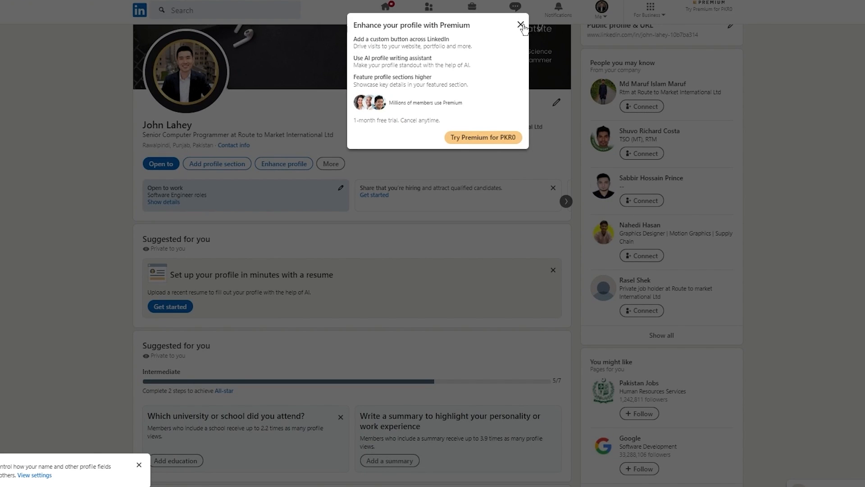
pyautogui.click(521, 24)
pyautogui.click(331, 162)
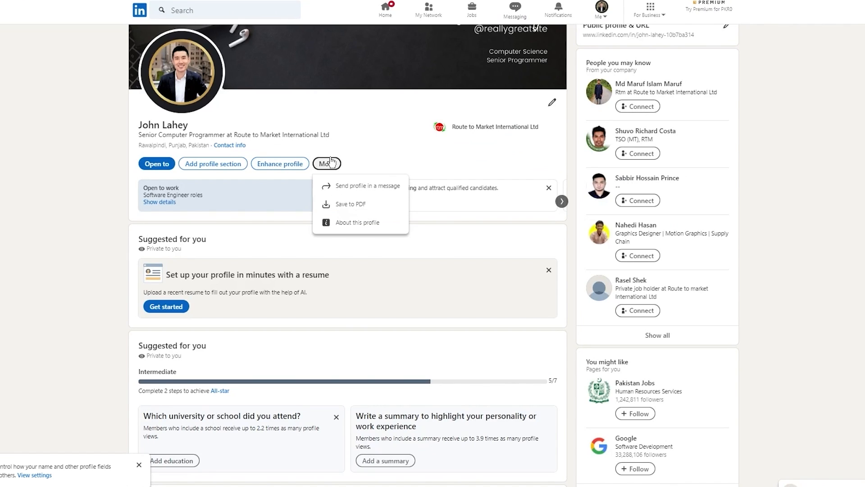
pyautogui.click(91, 163)
pyautogui.scroll(-5, 91, 163)
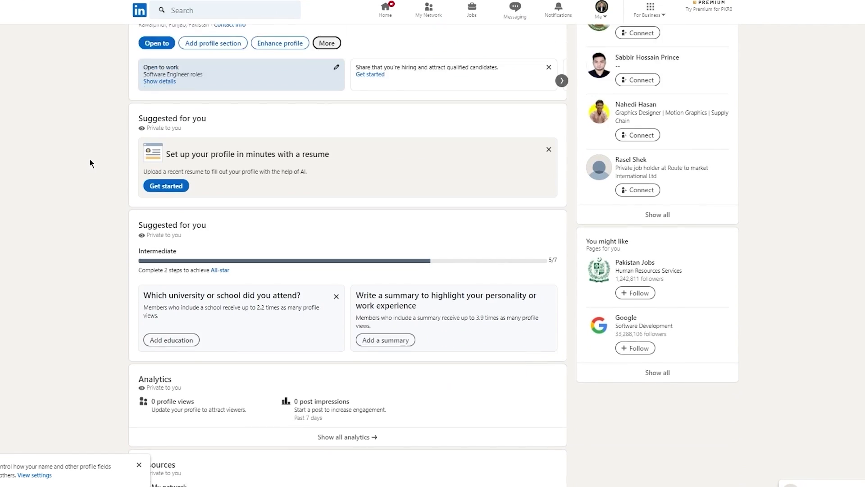
pyautogui.scroll(-5, 90, 163)
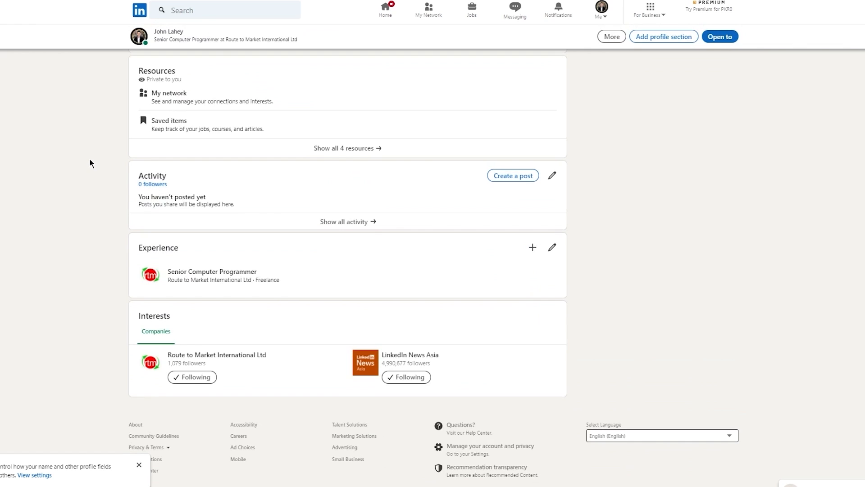
pyautogui.scroll(10, 92, 163)
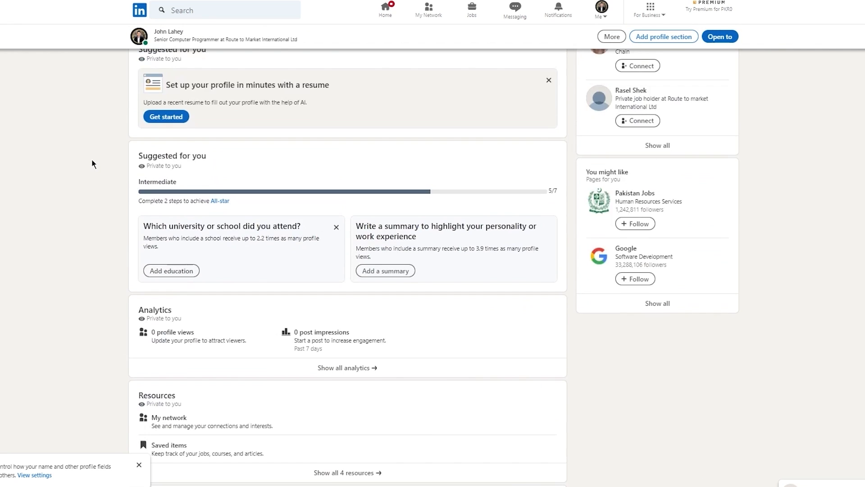
pyautogui.scroll(-3, 92, 164)
pyautogui.scroll(3, 92, 164)
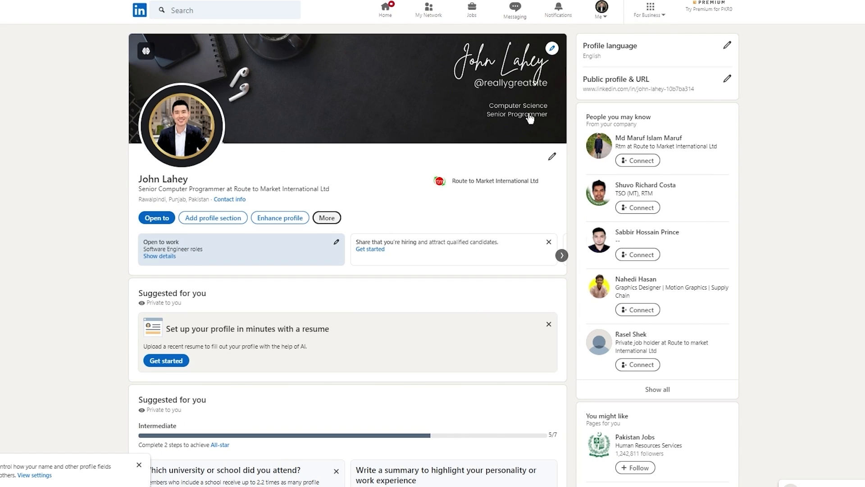
pyautogui.click(553, 156)
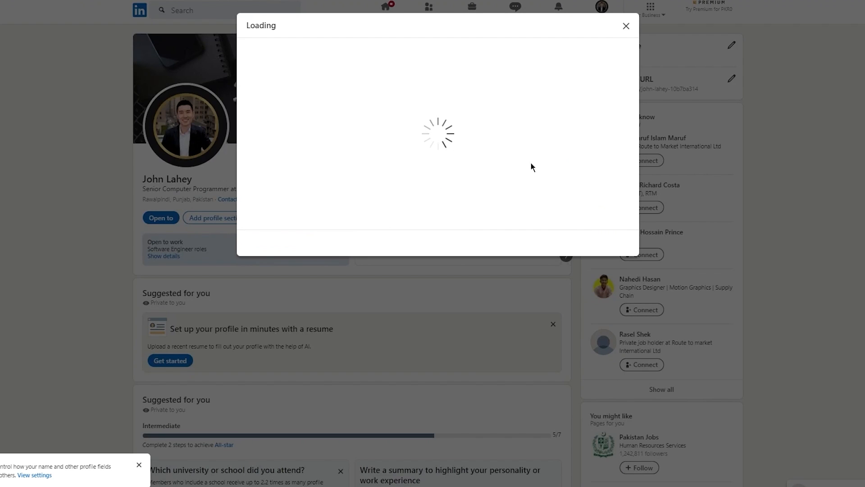
pyautogui.click(301, 73)
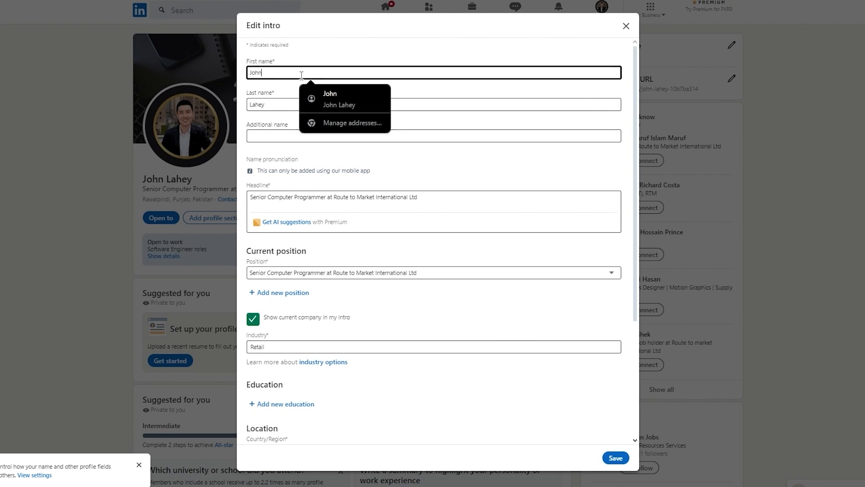
pyautogui.click(269, 116)
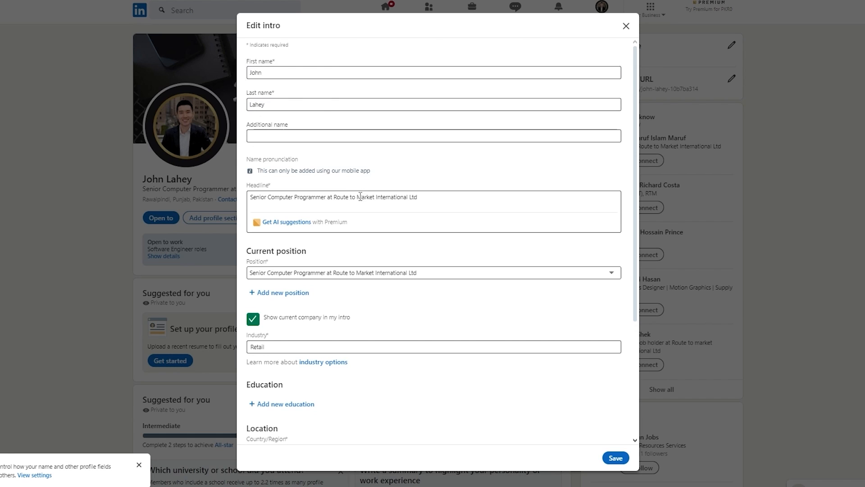
pyautogui.click(464, 191)
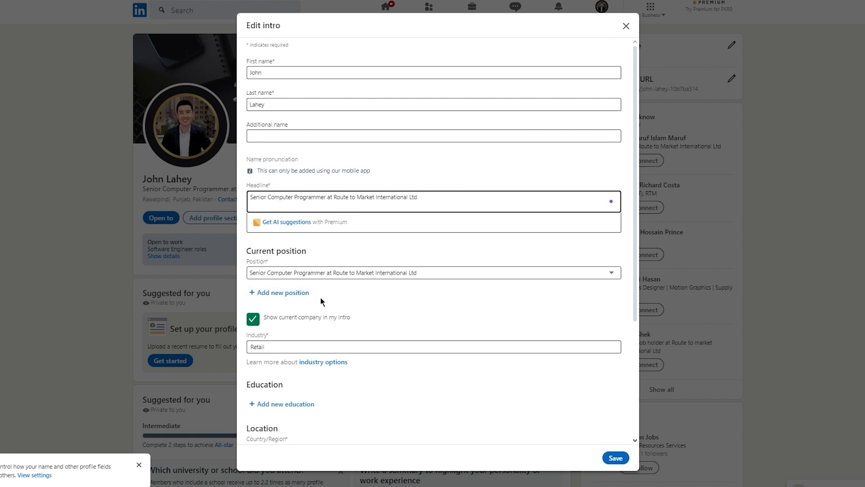
pyautogui.scroll(-2, 322, 298)
pyautogui.scroll(-1, 338, 327)
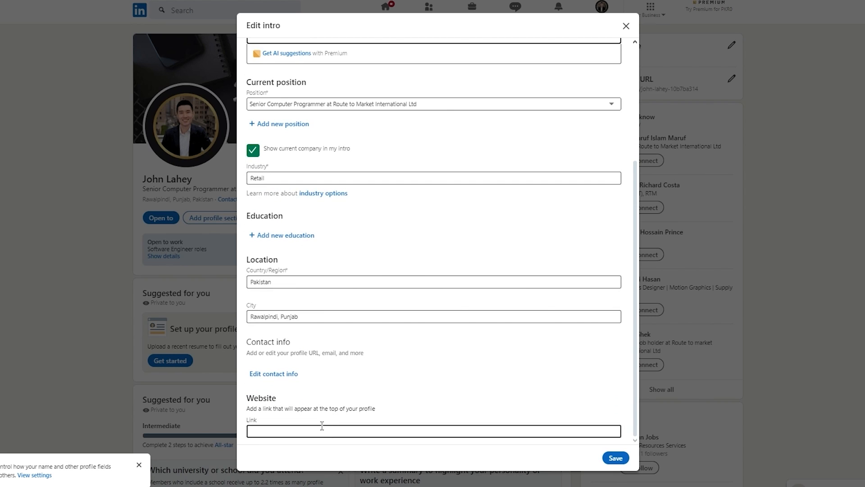
pyautogui.click(502, 431)
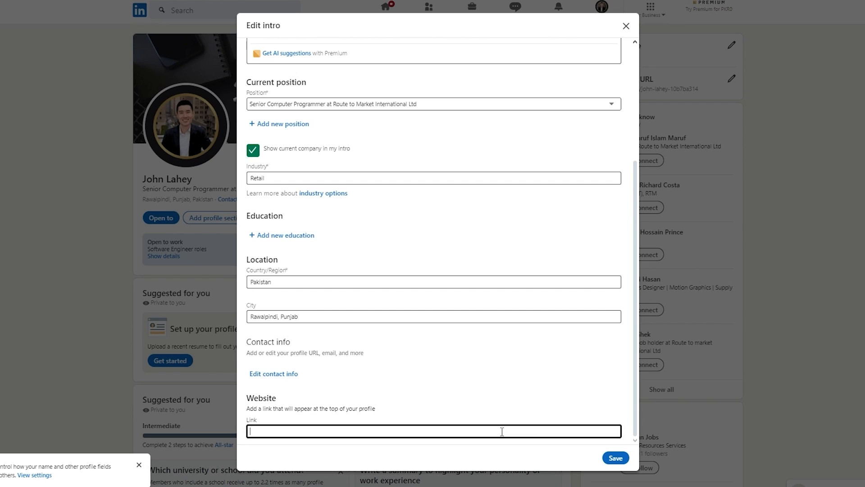
pyautogui.write('www.yout')
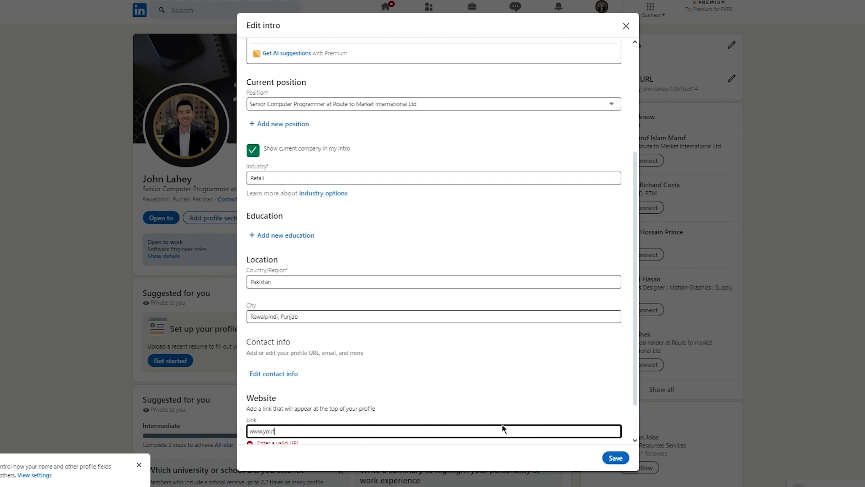
pyautogui.write('ube.com')
pyautogui.click(628, 458)
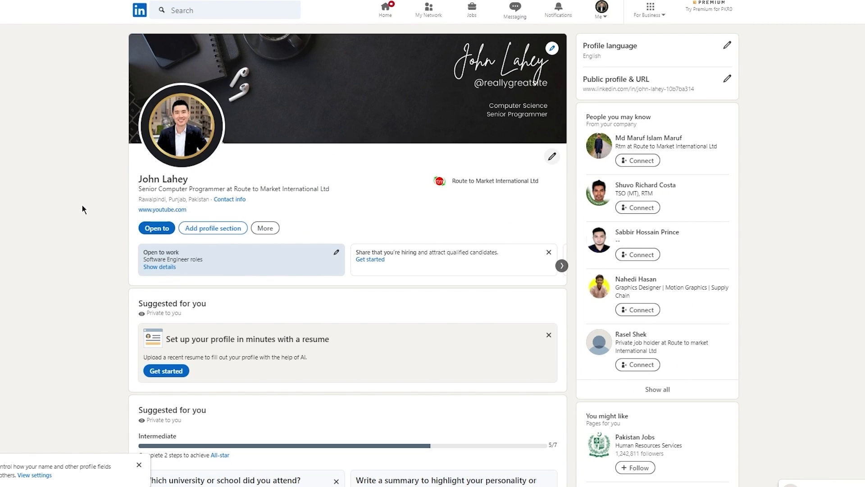
# Start setting up the profile from a resume and upload the resume PDF file.
pyautogui.click(222, 229)
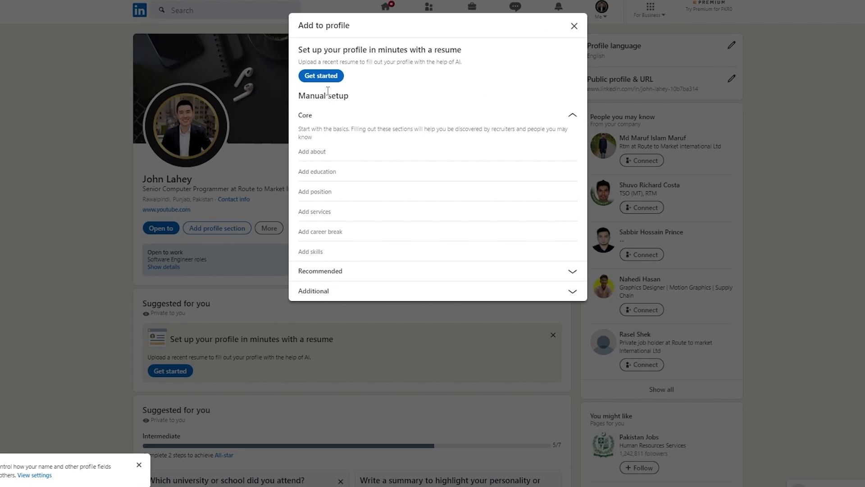
pyautogui.click(320, 75)
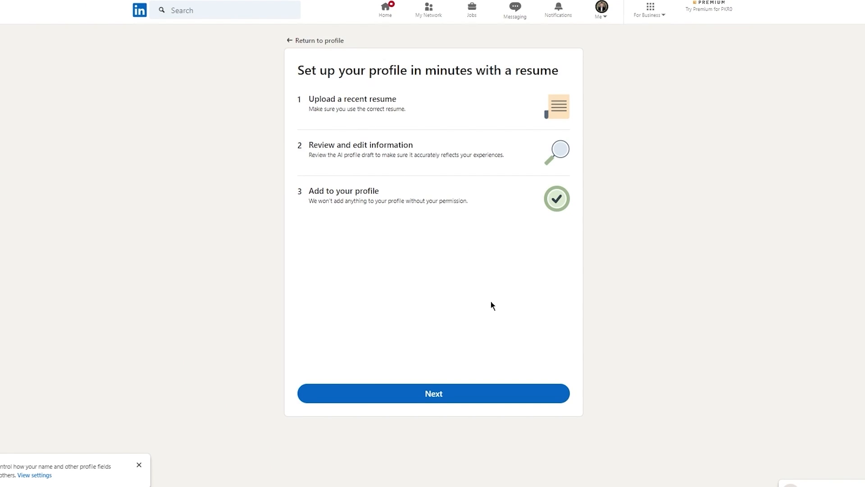
pyautogui.click(446, 393)
pyautogui.click(431, 129)
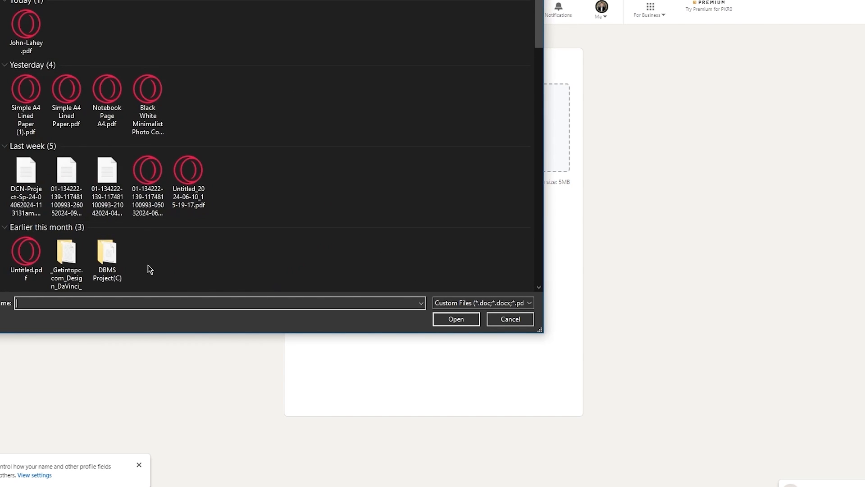
pyautogui.scroll(-2, 233, 137)
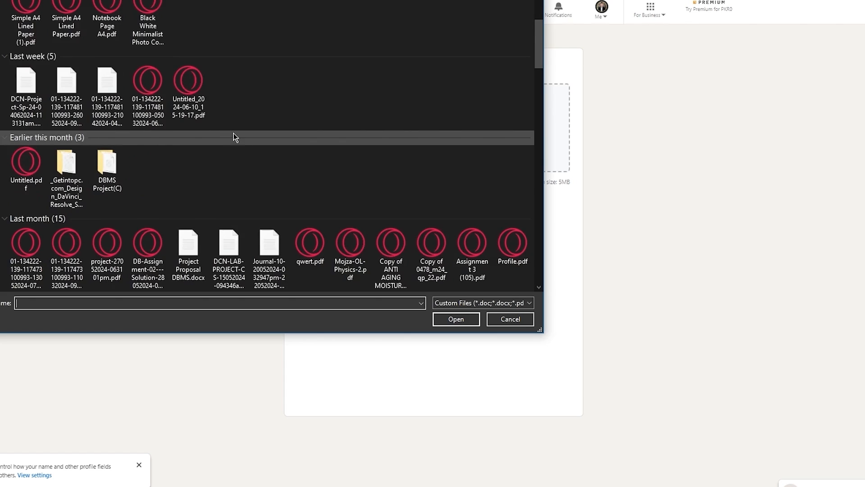
pyautogui.scroll(-3, 233, 134)
pyautogui.scroll(5, 185, 101)
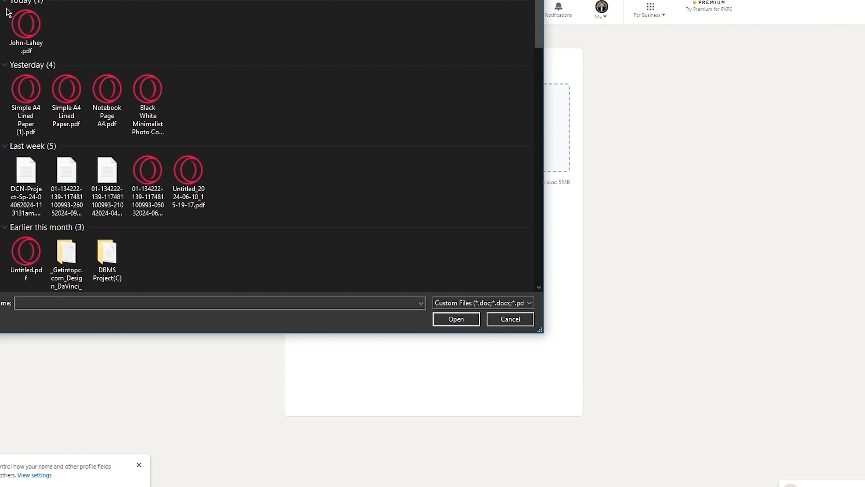
pyautogui.doubleClick(15, 23)
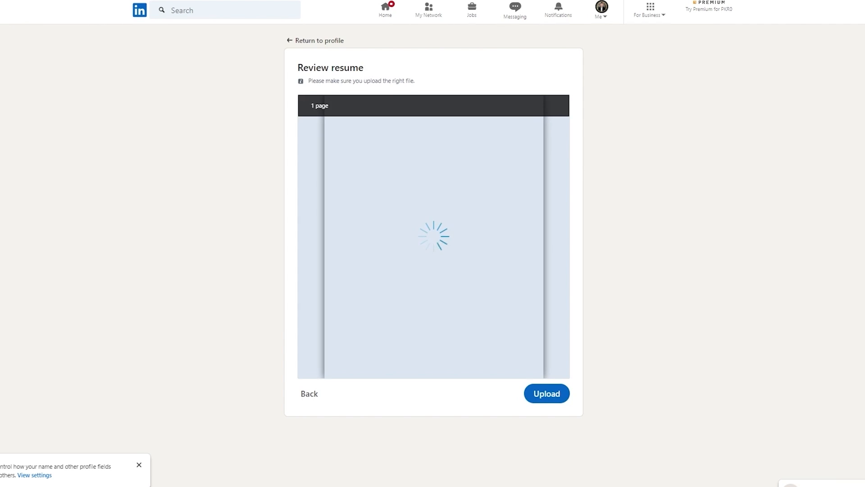
pyautogui.click(541, 390)
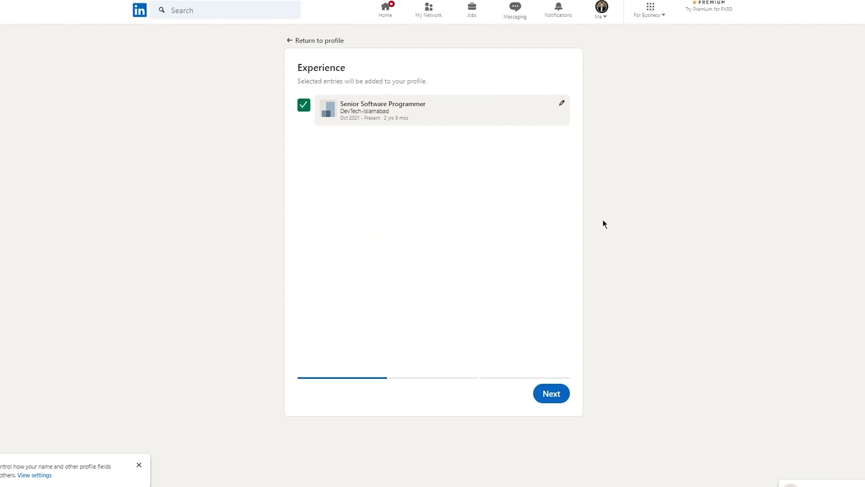
# Accept the extracted experience, education and skills, add them to the profile and return to it.
pyautogui.click(552, 395)
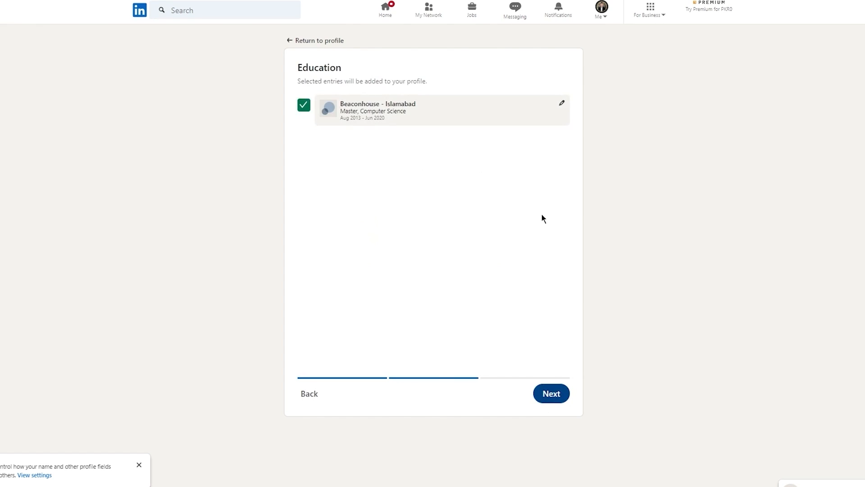
pyautogui.click(550, 393)
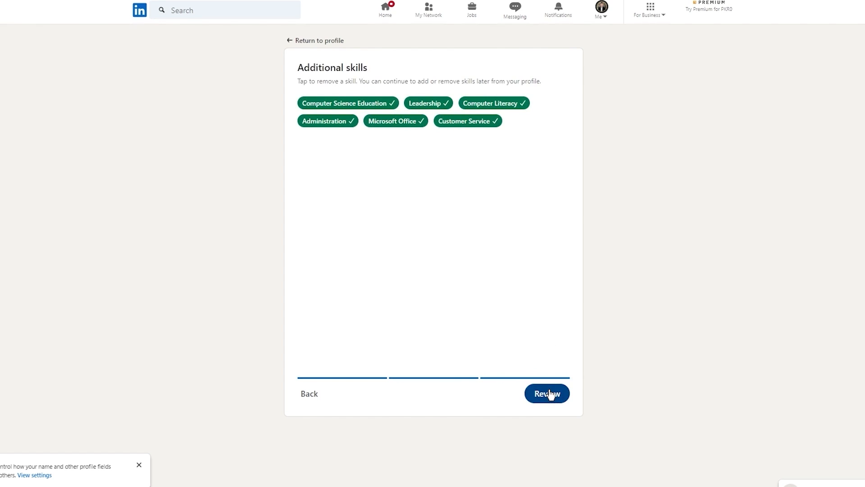
pyautogui.click(551, 395)
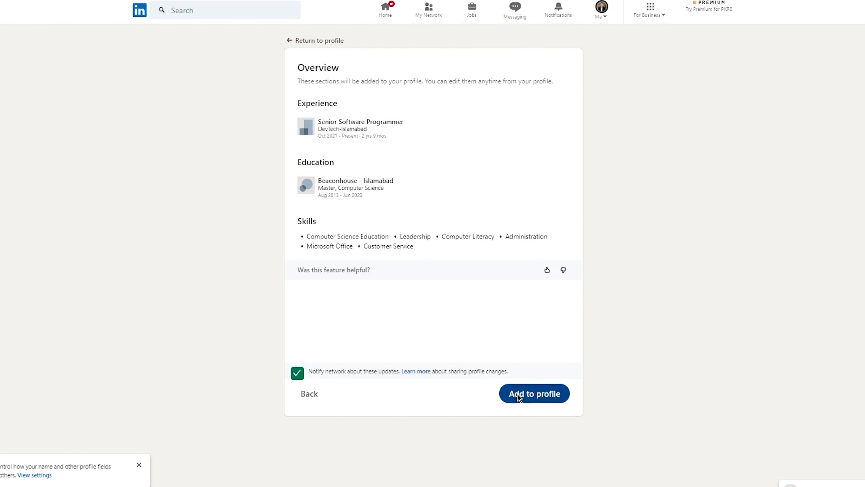
pyautogui.click(518, 393)
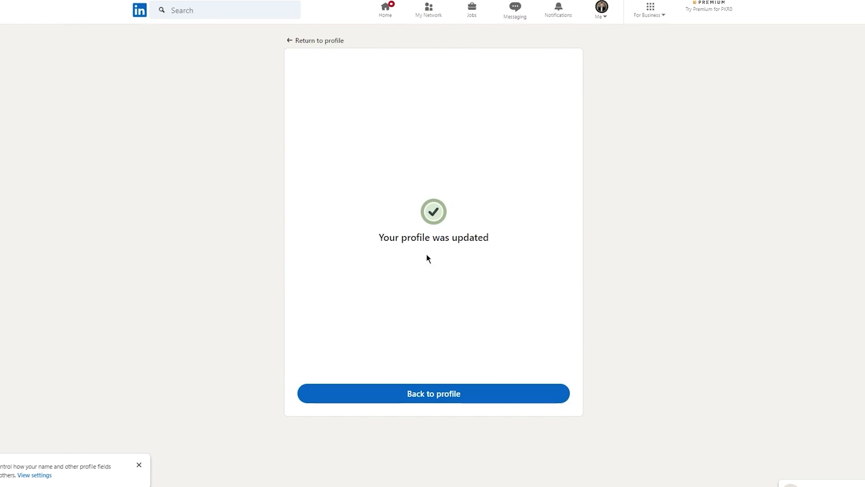
pyautogui.click(453, 393)
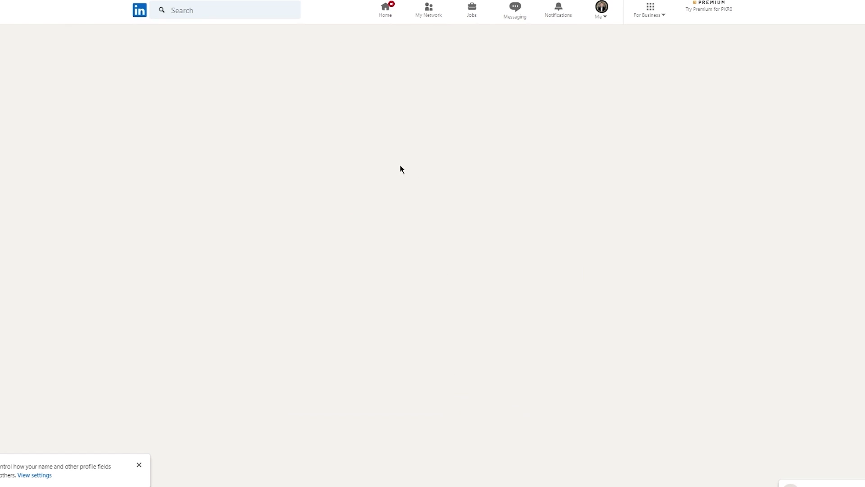
pyautogui.scroll(-10, 411, 252)
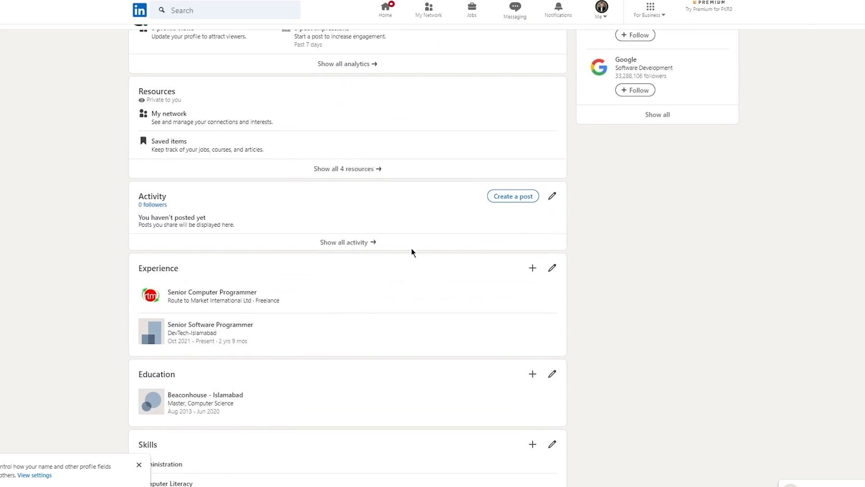
pyautogui.scroll(-5, 292, 216)
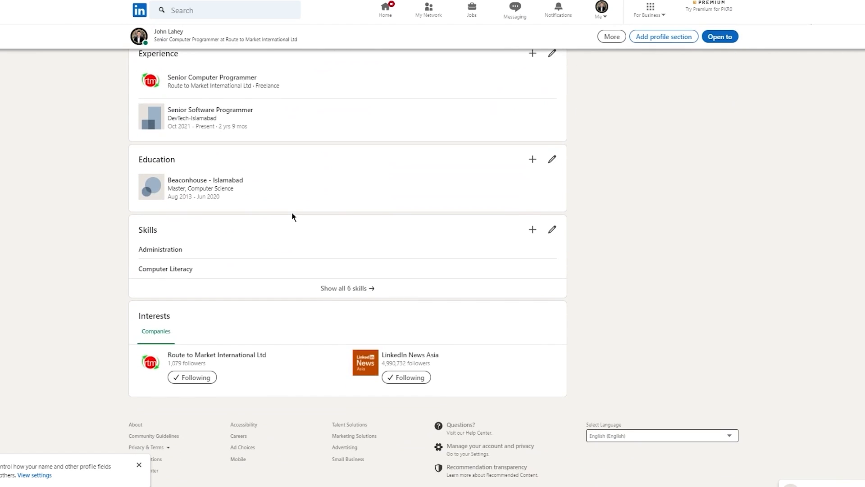
# Open the About section editor from the profile's add-section options and place the cursor in its text box.
pyautogui.scroll(15, 292, 215)
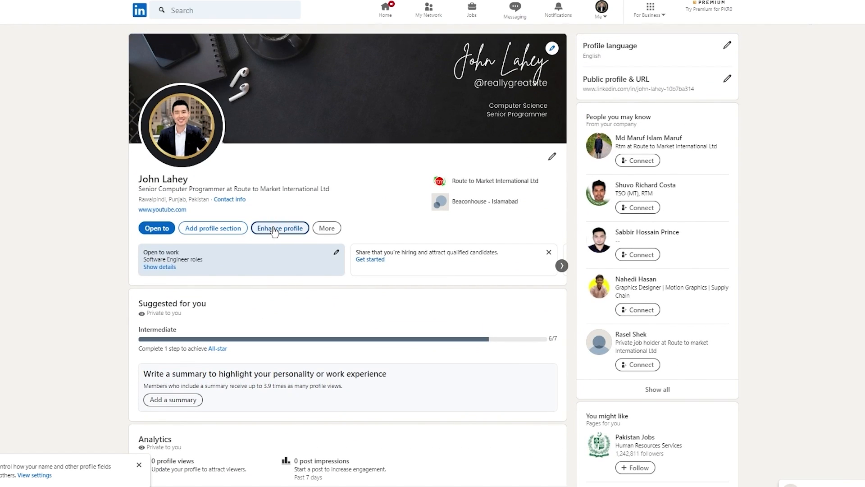
pyautogui.click(239, 231)
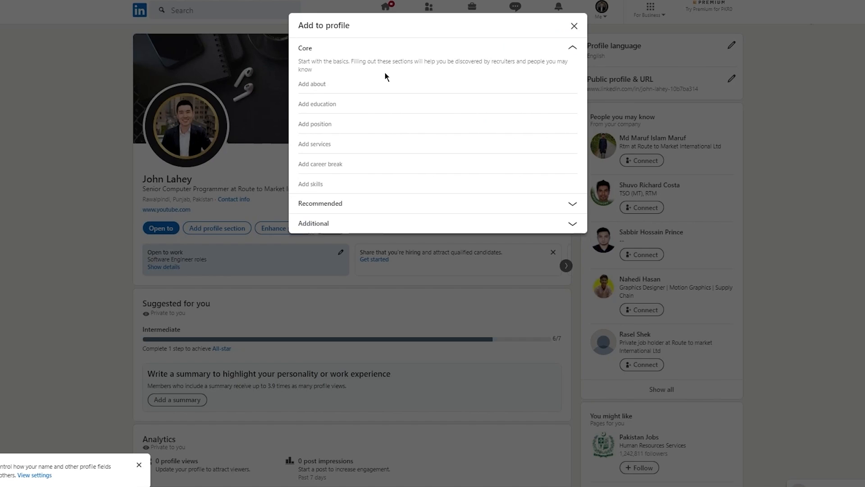
pyautogui.click(331, 84)
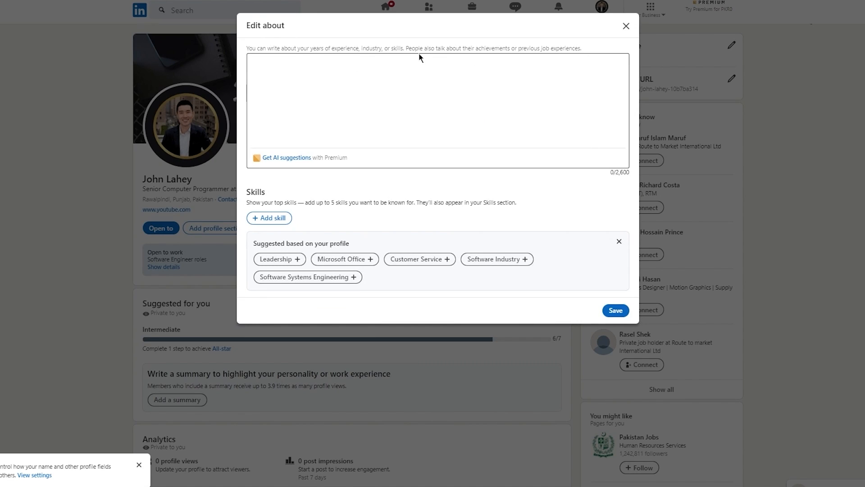
pyautogui.click(417, 64)
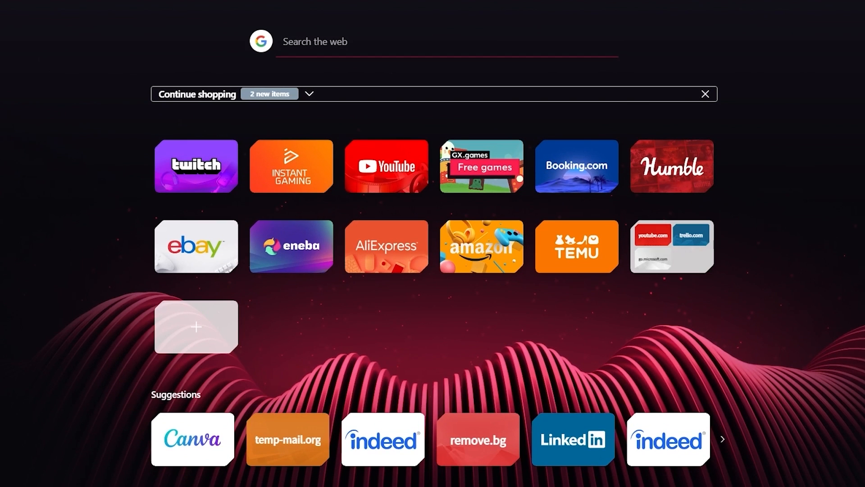
# Switch to a new browser tab, open chatgpt.com and choose to stay logged out.
pyautogui.write('ca')
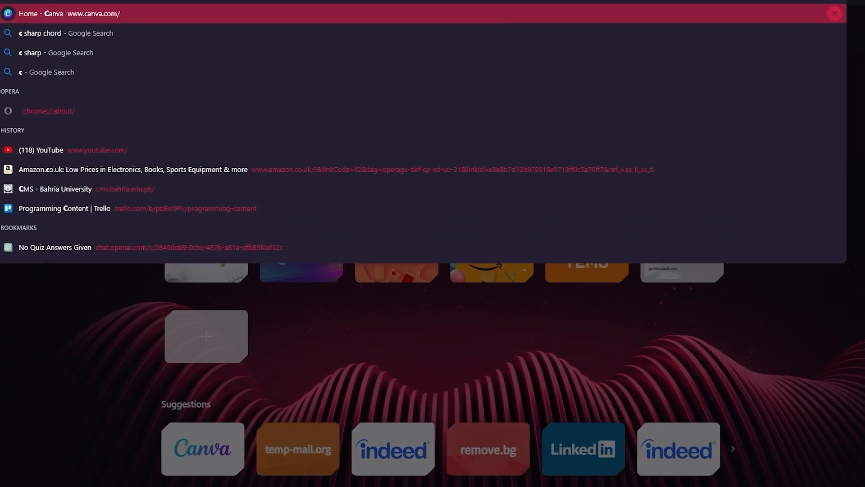
pyautogui.press('BackSpace')
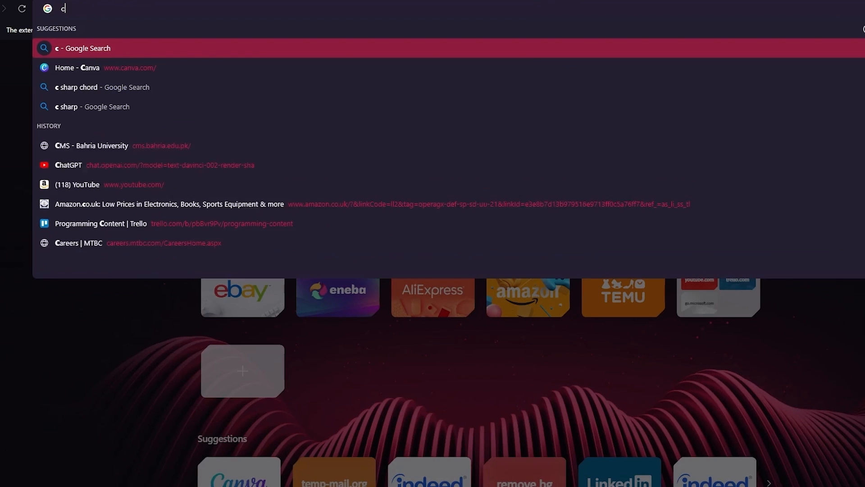
pyautogui.write('hatg')
pyautogui.press('Return')
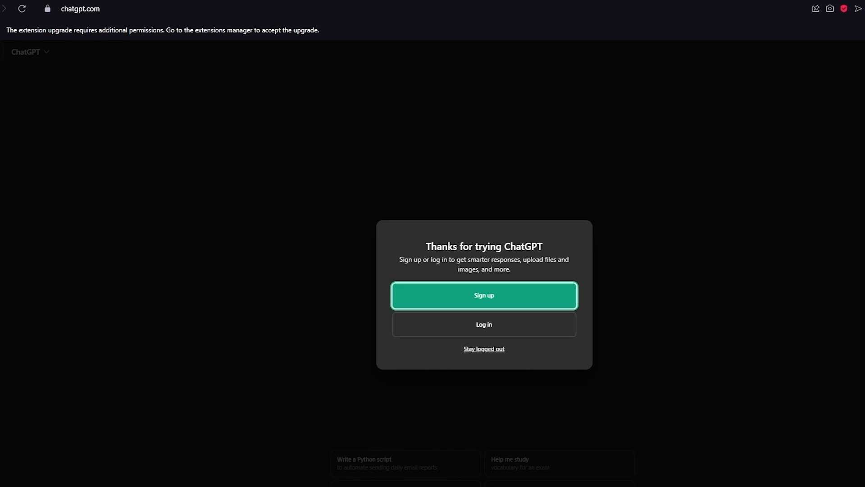
pyautogui.click(465, 350)
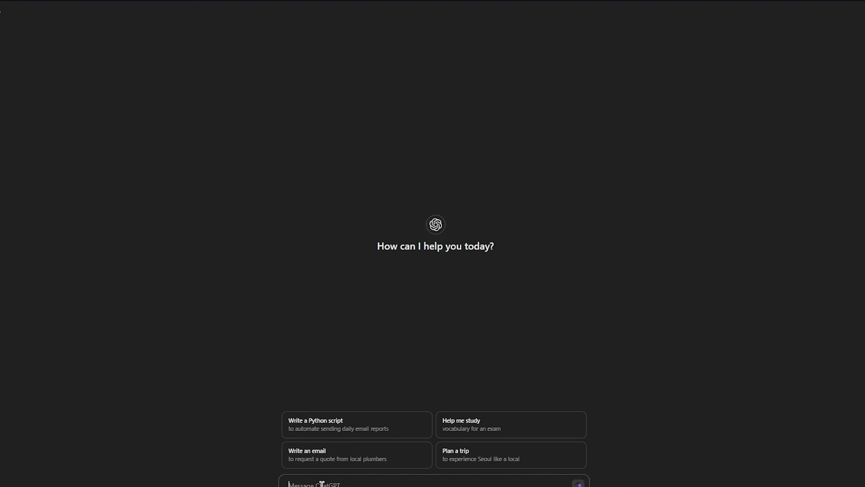
# Ask ChatGPT to write a LinkedIn about me description describing 4 years of experience in the software field and programming.
pyautogui.write('wd')
pyautogui.press('BackSpace')
pyautogui.write('rite me a')
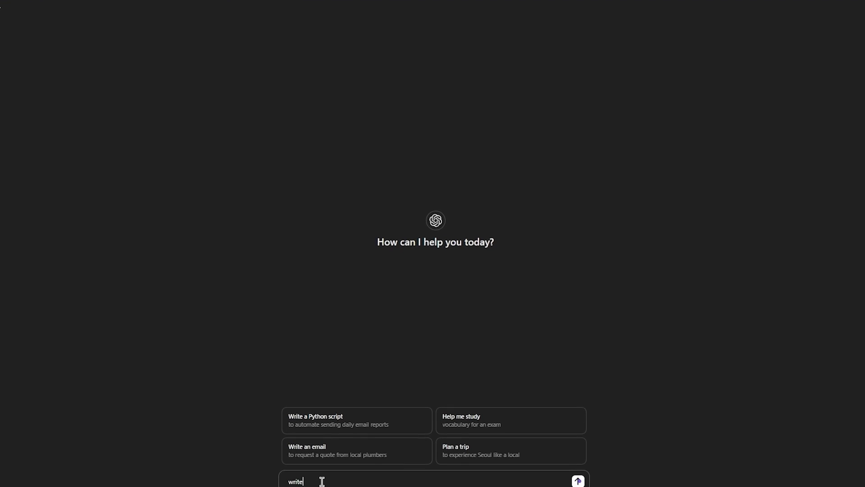
pyautogui.write(' link')
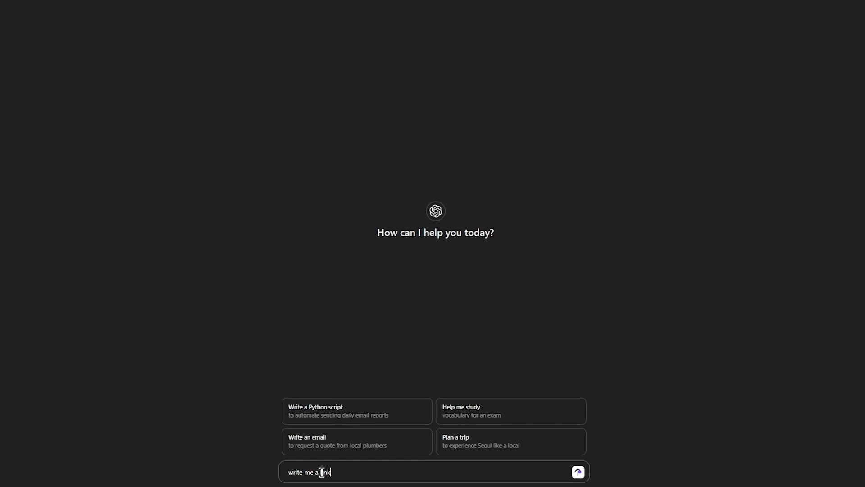
pyautogui.write('edin about me description descr')
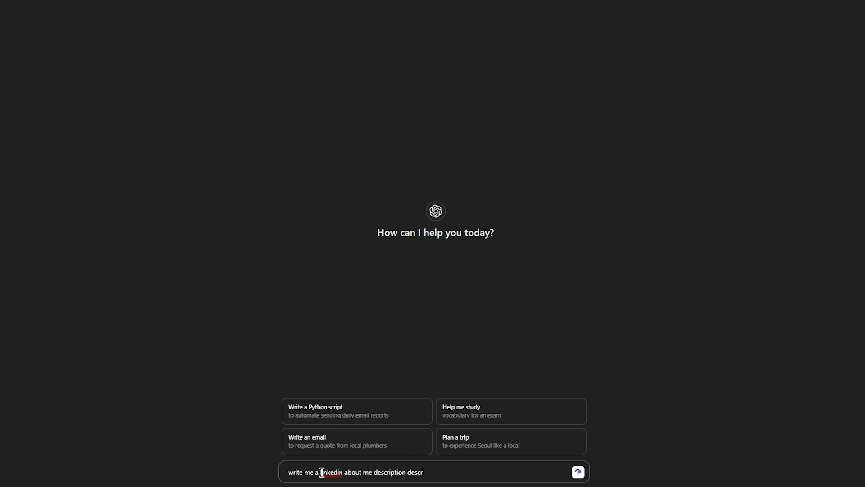
pyautogui.write('ibing m,y 4 years of experience')
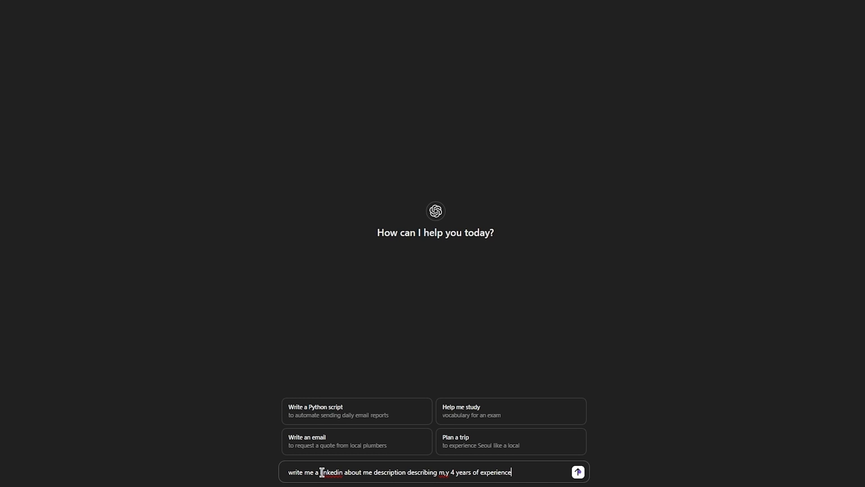
pyautogui.write(' in the software field a')
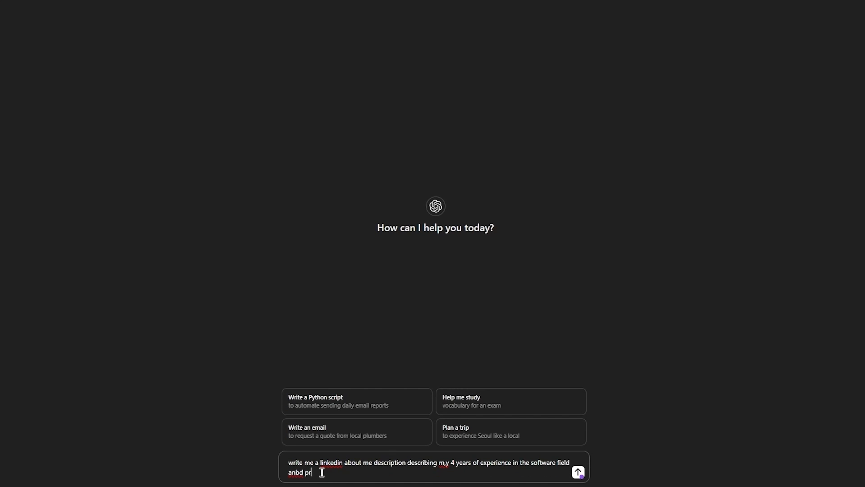
pyautogui.write('nbd programming')
pyautogui.press('Return')
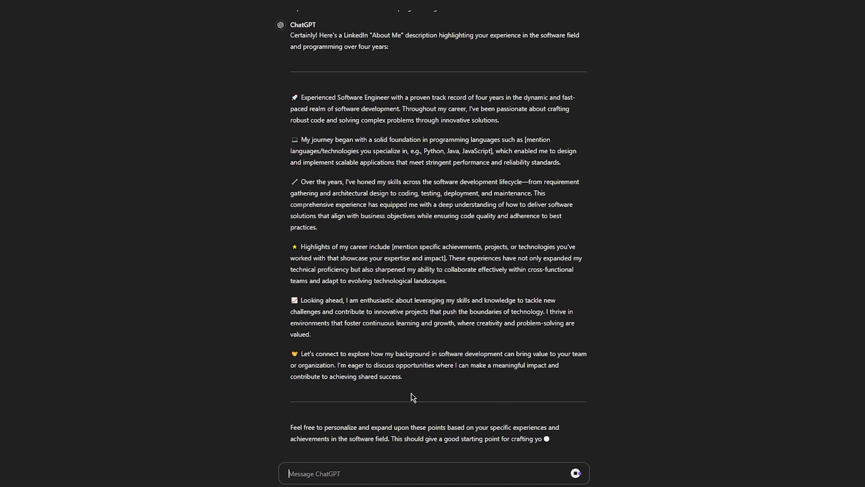
# Copy the generated description from ChatGPT and paste it into the LinkedIn About text box.
pyautogui.moveTo(409, 332); pyautogui.dragTo(284, 69)
pyautogui.rightClick(363, 66)
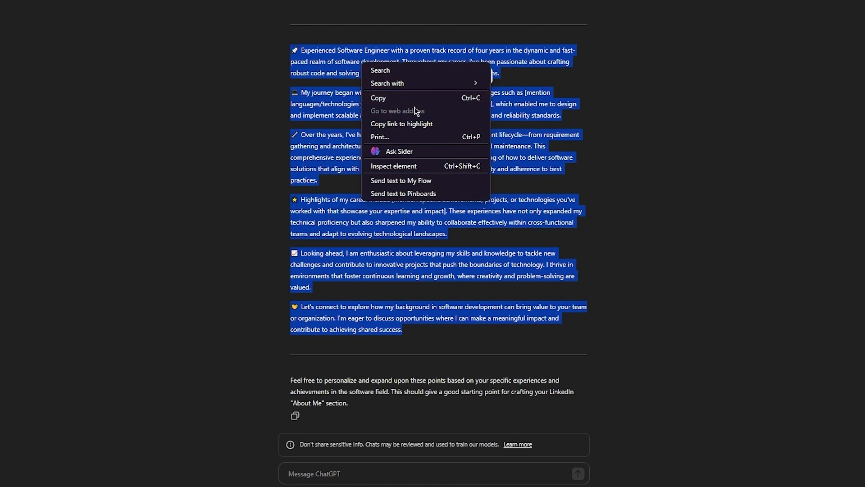
pyautogui.click(392, 97)
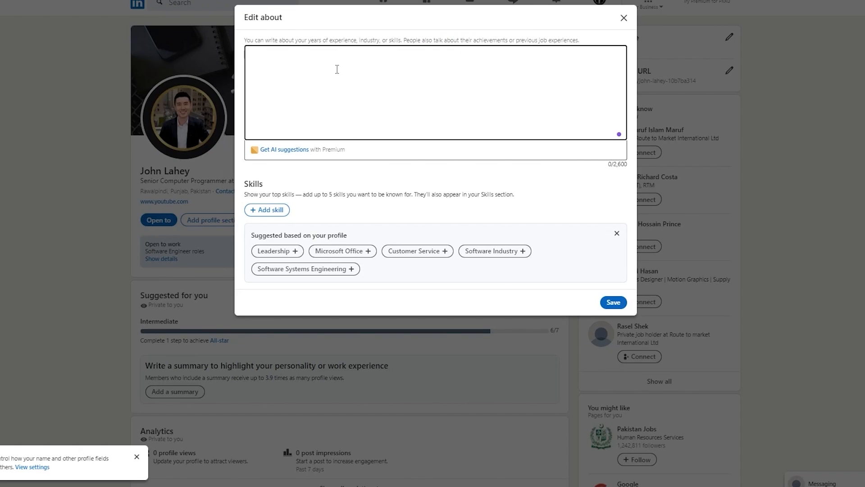
pyautogui.rightClick(336, 69)
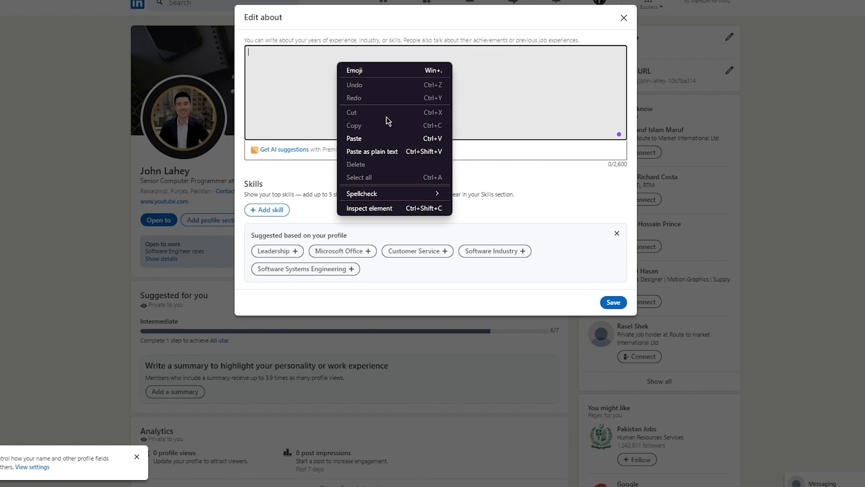
pyautogui.click(387, 137)
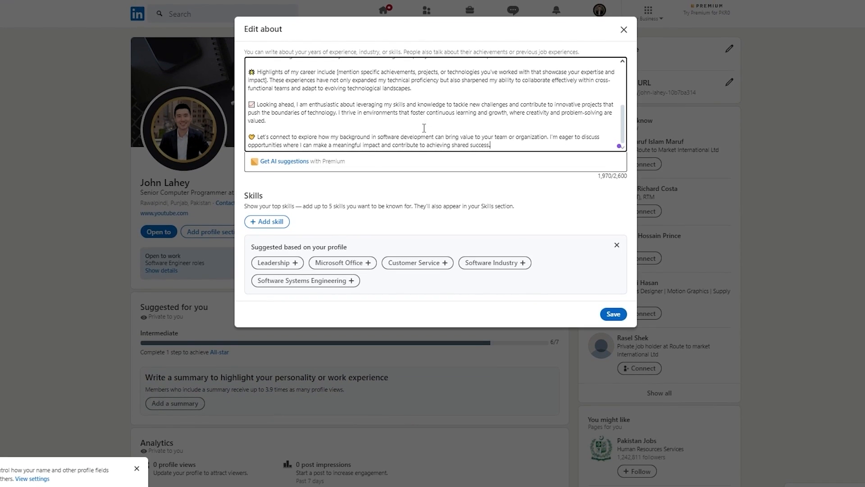
# Add Leadership from the suggested skills as a top skill.
pyautogui.scroll(5, 424, 128)
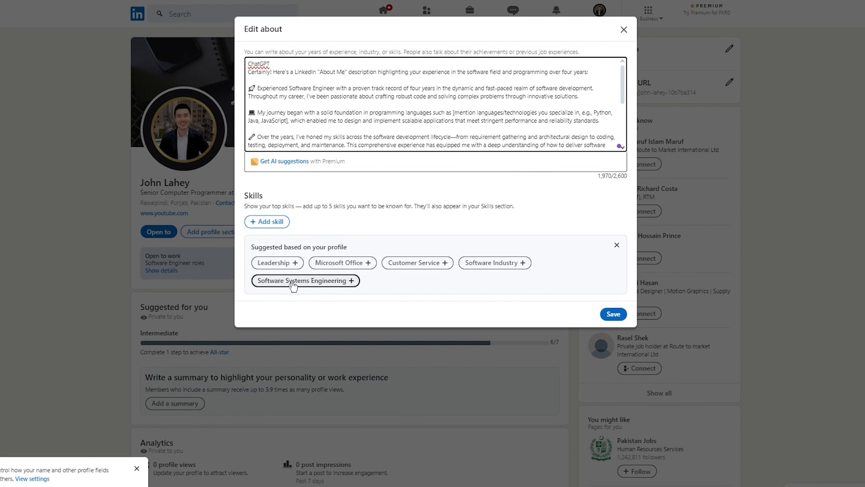
pyautogui.click(274, 263)
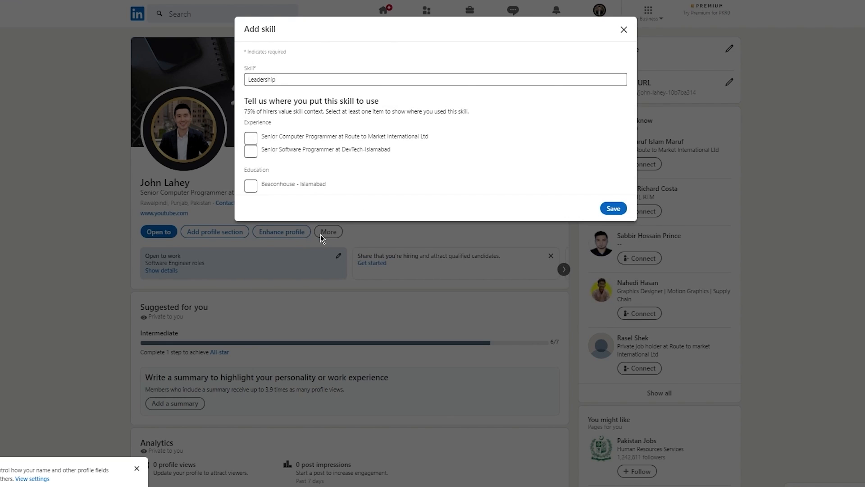
pyautogui.click(613, 208)
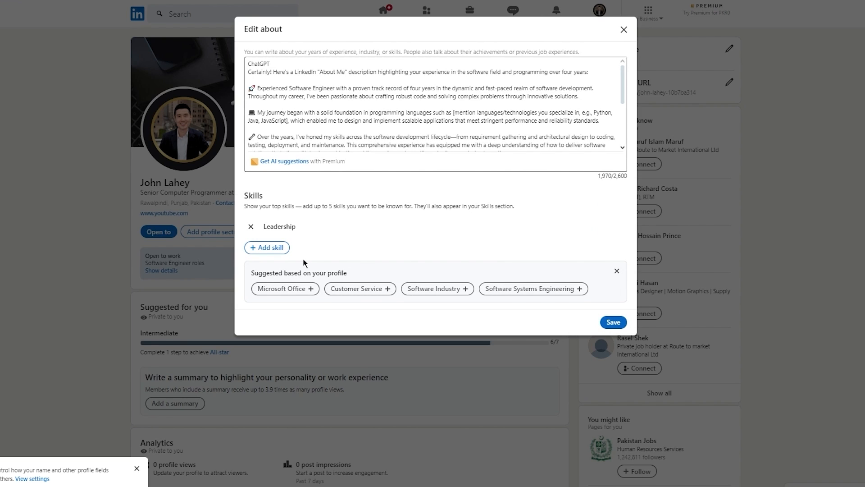
# Add Microsoft Office as a skill used at both experience positions, then save the About section and finish.
pyautogui.click(303, 290)
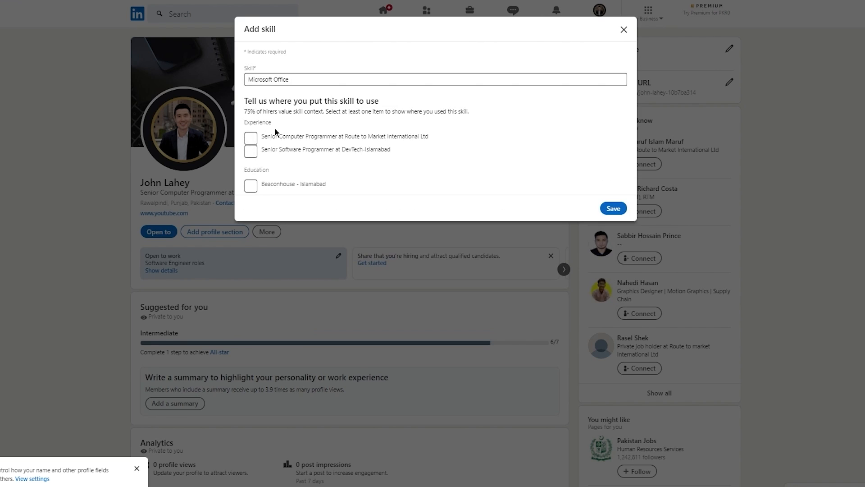
pyautogui.click(278, 139)
pyautogui.click(279, 150)
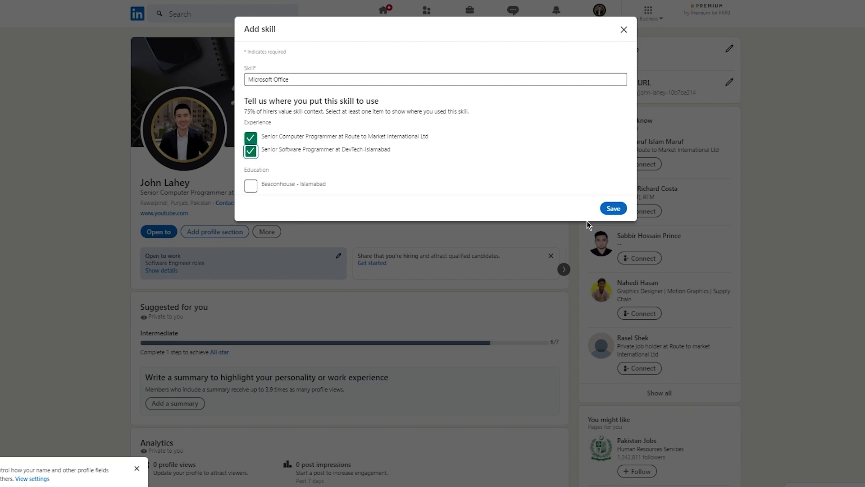
pyautogui.click(615, 212)
pyautogui.click(613, 348)
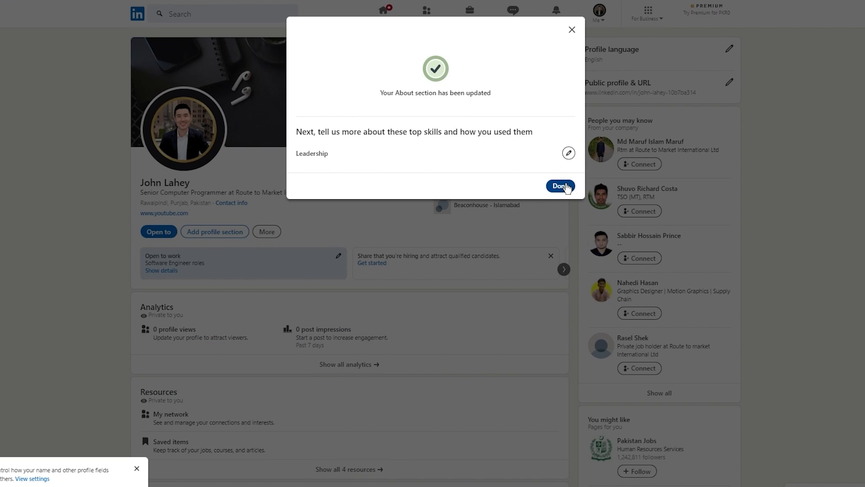
pyautogui.click(566, 187)
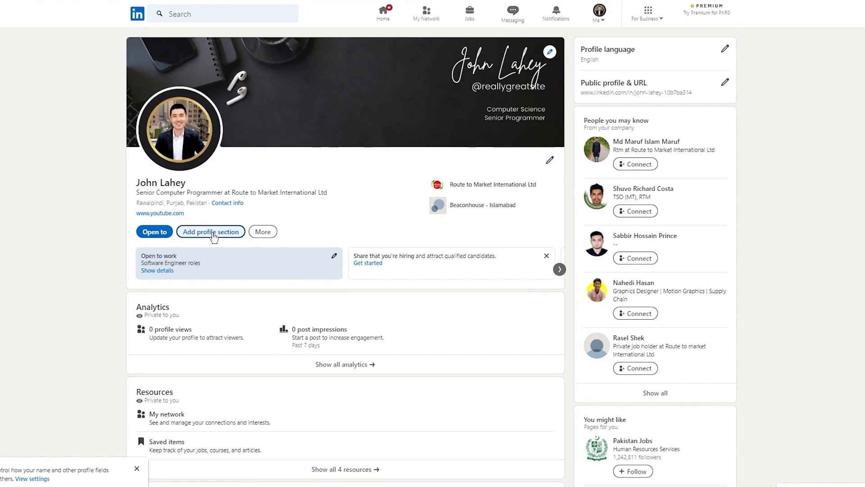
# Start adding an education entry with Massachusetts Institute of Technology as the school.
pyautogui.click(233, 230)
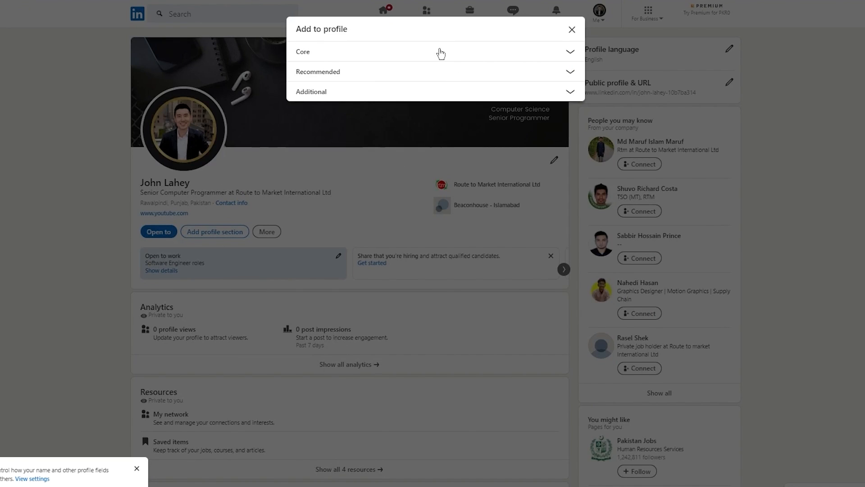
pyautogui.click(440, 52)
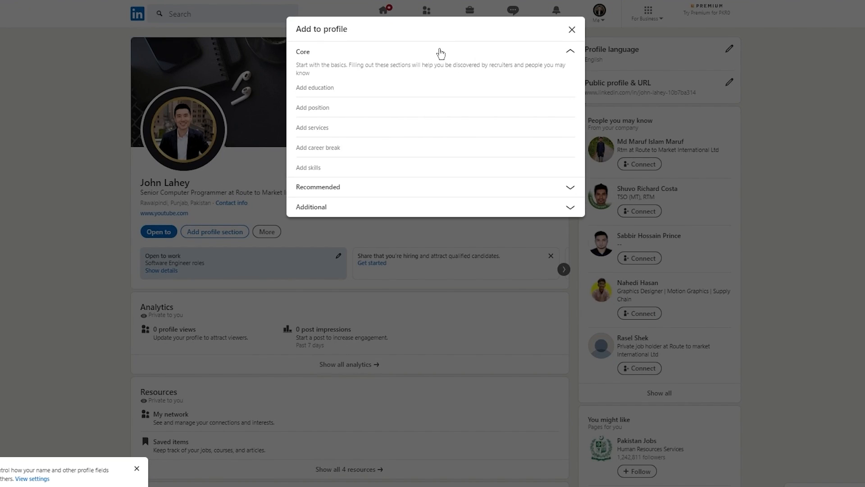
pyautogui.click(317, 89)
pyautogui.click(337, 116)
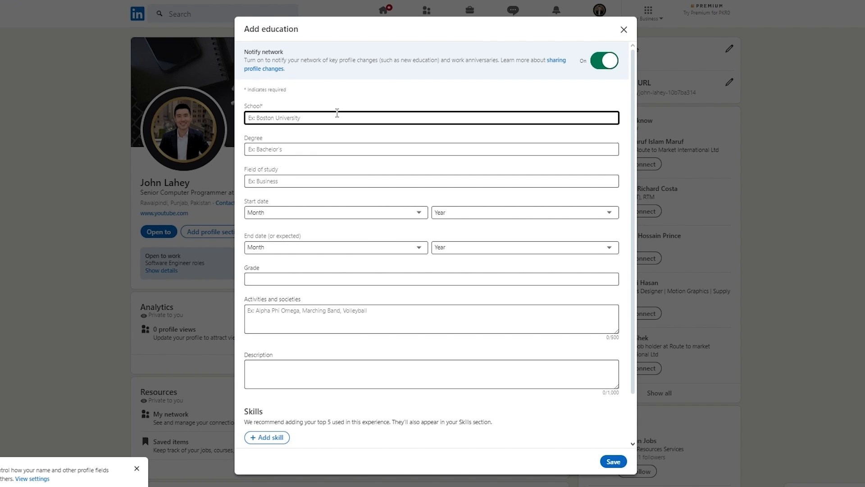
pyautogui.write('NUMIT')
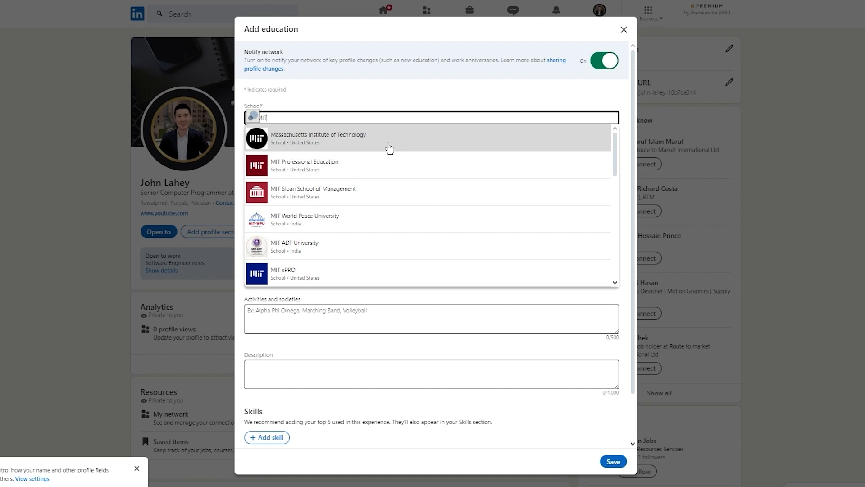
pyautogui.click(389, 139)
pyautogui.click(307, 148)
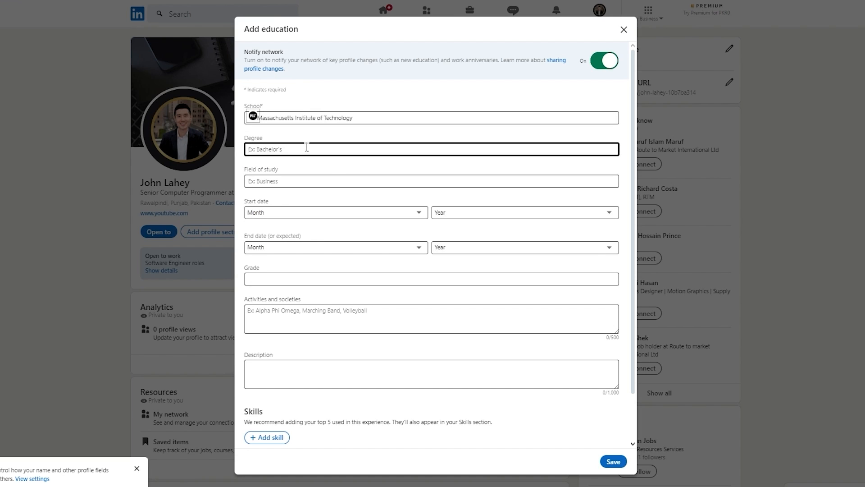
# Set the degree to Master of Computer Applications - MCA.
pyautogui.write('Master')
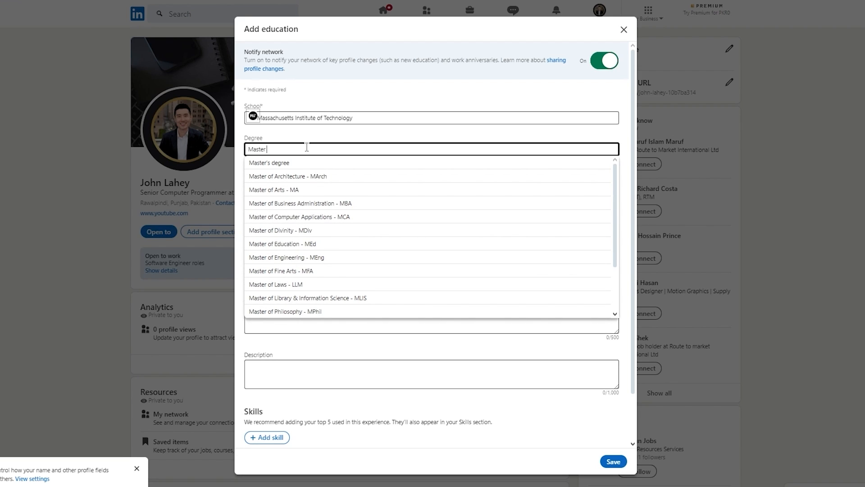
pyautogui.write('of com')
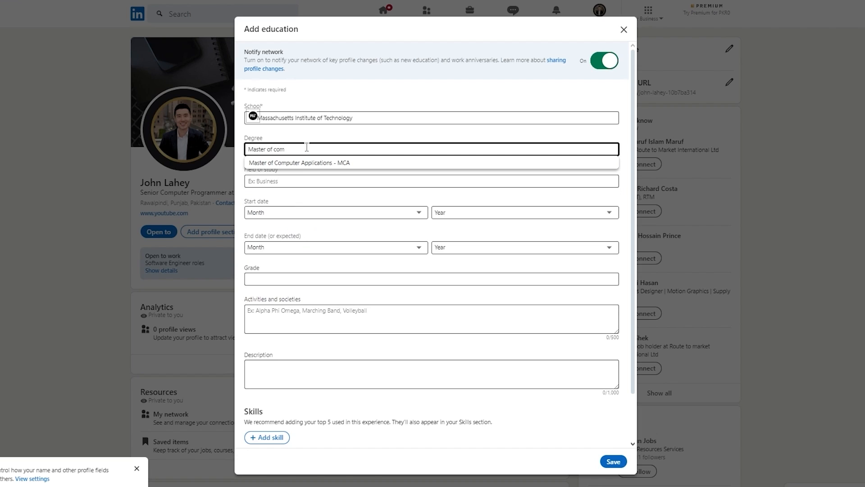
pyautogui.click(304, 165)
pyautogui.click(298, 185)
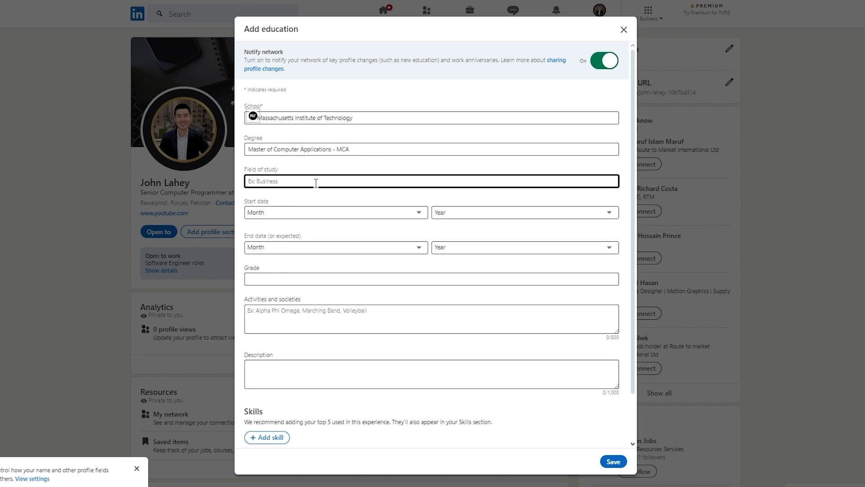
# Set the field of study to Computer Science.
pyautogui.write('Computer')
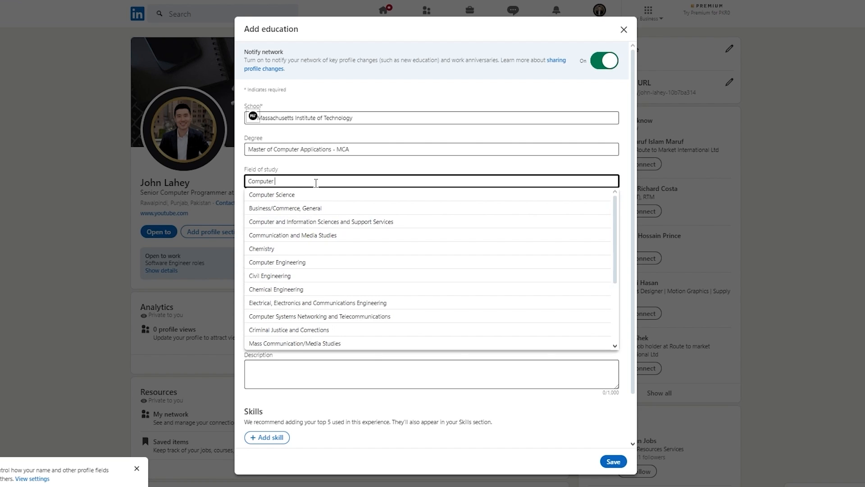
pyautogui.write(' Scien')
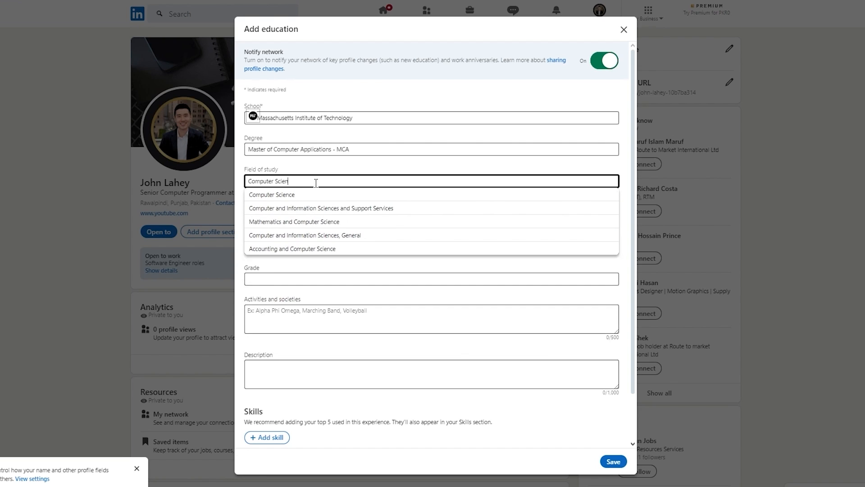
pyautogui.write('ces')
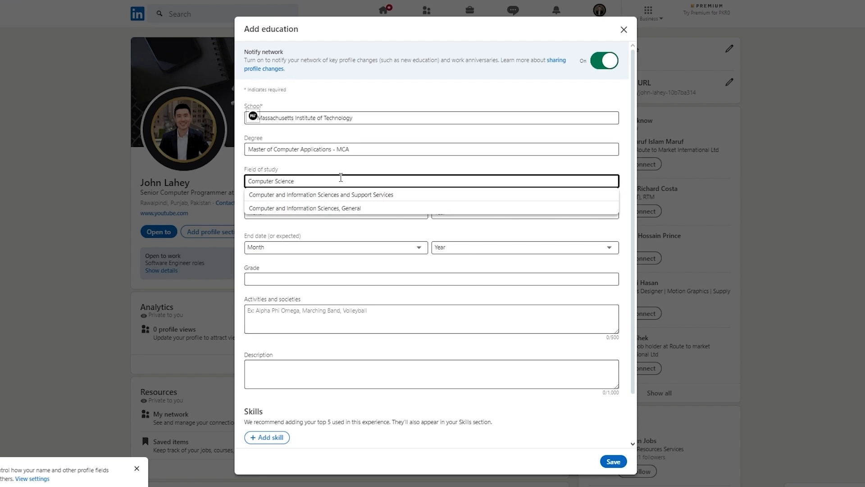
pyautogui.click(318, 195)
# Set the education's start date to June 2014 and its end date to July 2023.
pyautogui.click(289, 213)
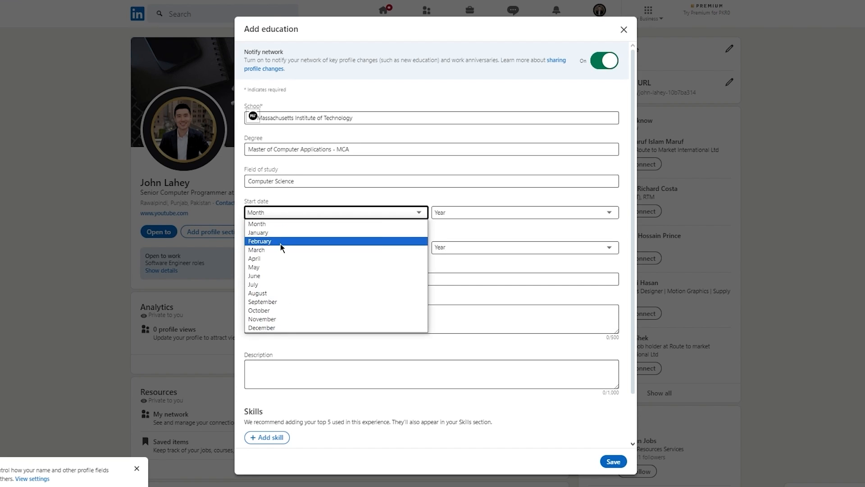
pyautogui.click(270, 276)
pyautogui.click(487, 213)
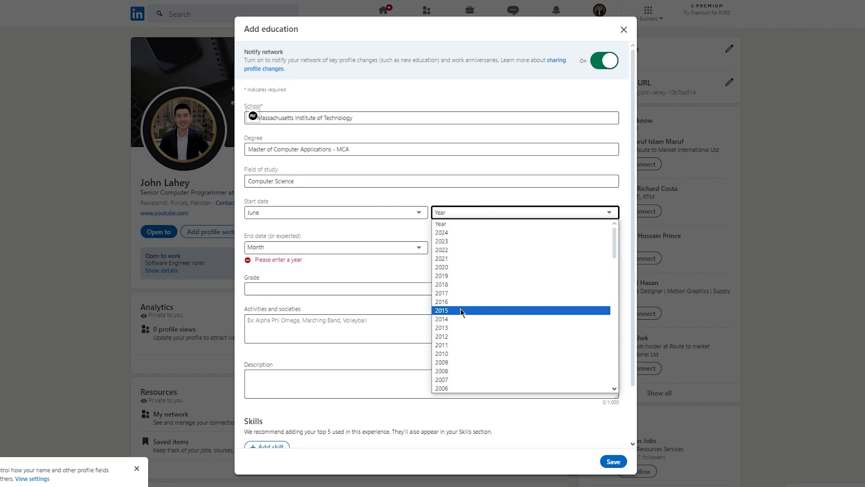
pyautogui.click(469, 319)
pyautogui.click(343, 248)
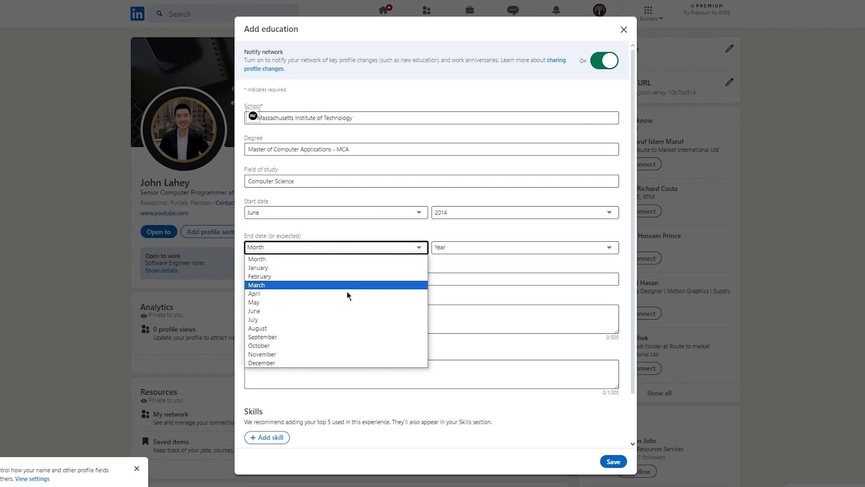
pyautogui.click(347, 319)
pyautogui.click(473, 248)
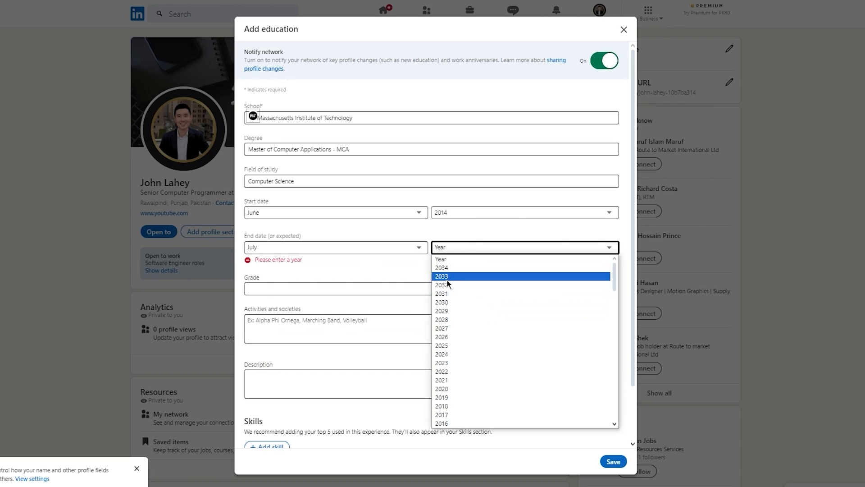
pyautogui.click(447, 367)
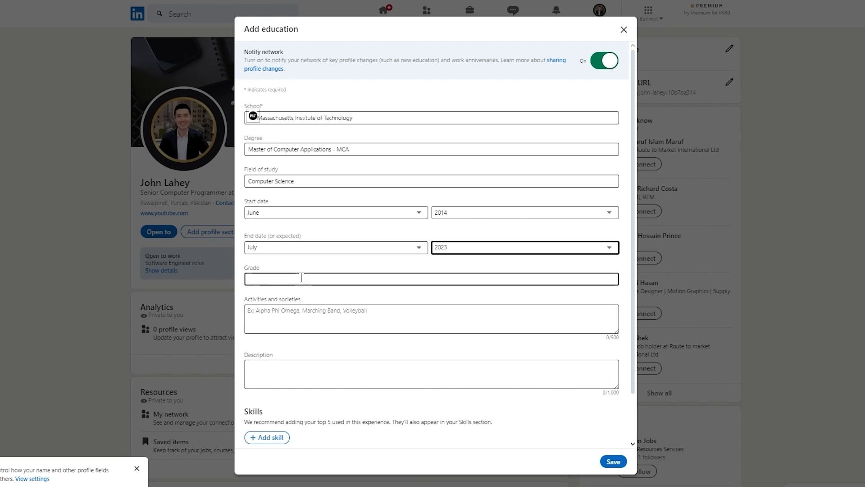
# Enter grade A and activities and societies Music, Drumming, Soccer, Football.
pyautogui.click(301, 278)
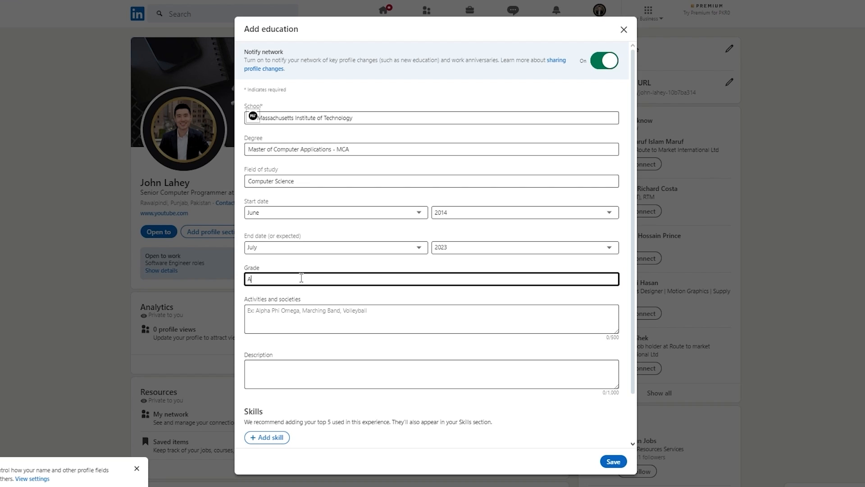
pyautogui.click(352, 312)
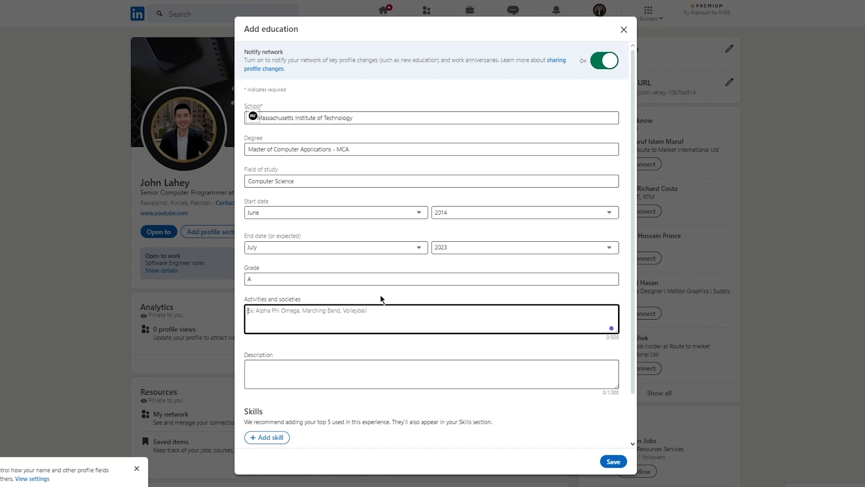
pyautogui.write('Mu')
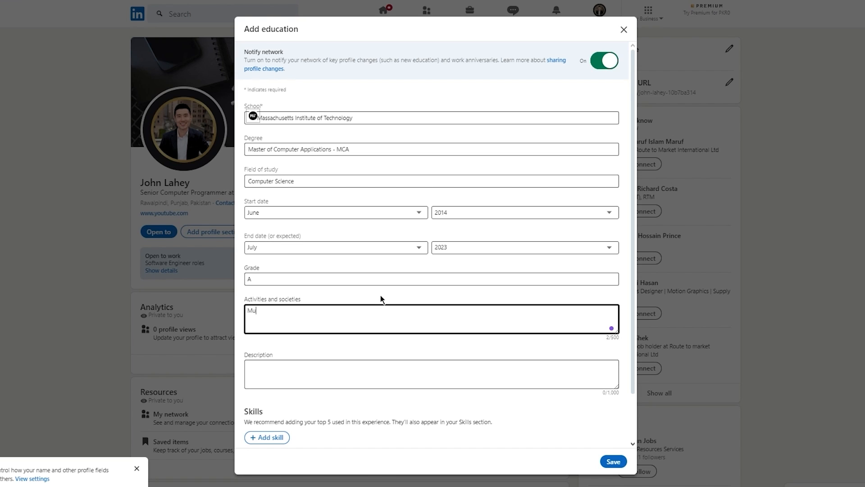
pyautogui.write('sic,')
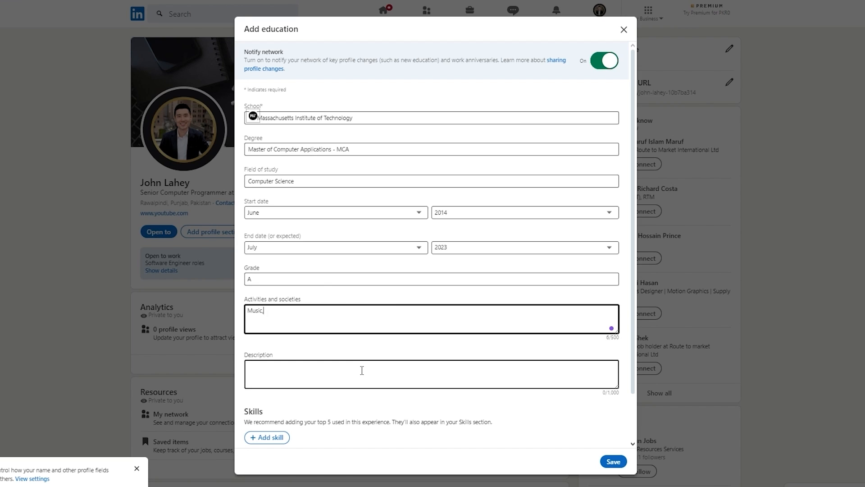
pyautogui.write(' Drumming, Soccer, Football')
pyautogui.click(361, 369)
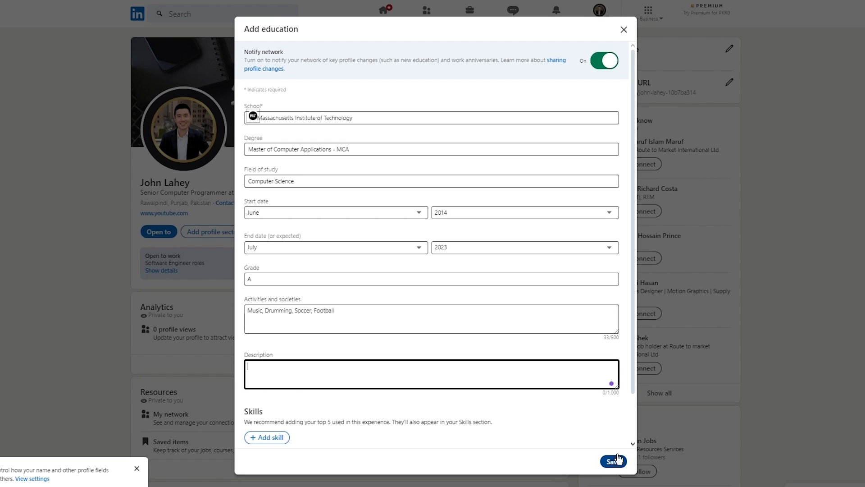
# Save the education entry and share the completion milestone as a post, skipping the connection suggestions.
pyautogui.click(609, 463)
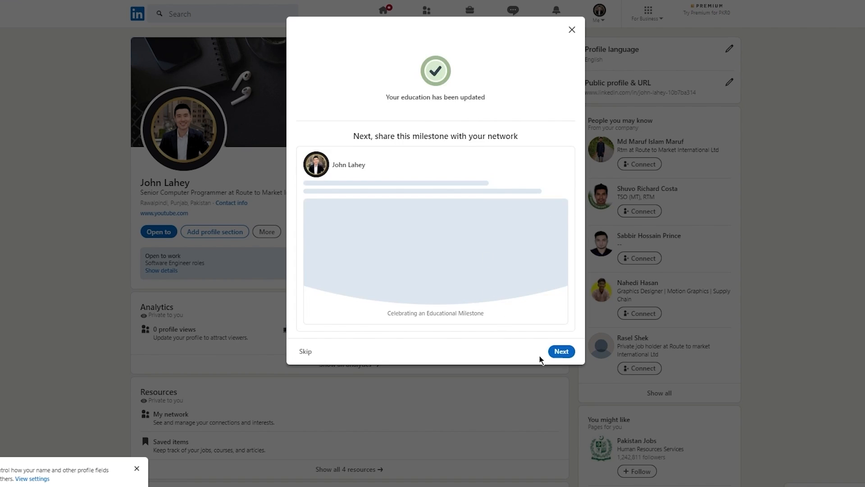
pyautogui.click(554, 353)
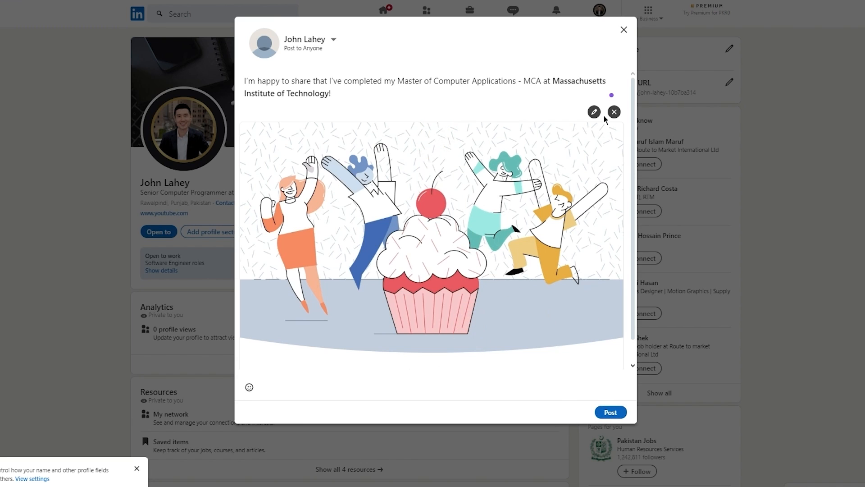
pyautogui.click(623, 30)
pyautogui.click(463, 159)
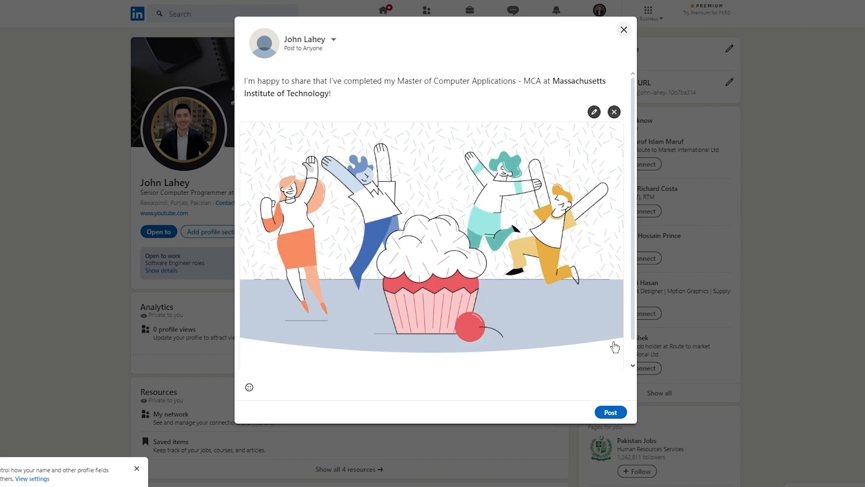
pyautogui.click(610, 412)
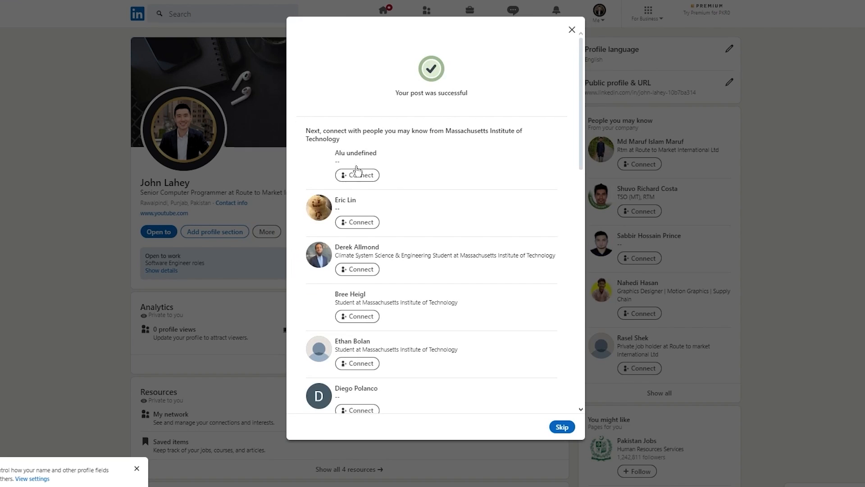
pyautogui.click(562, 427)
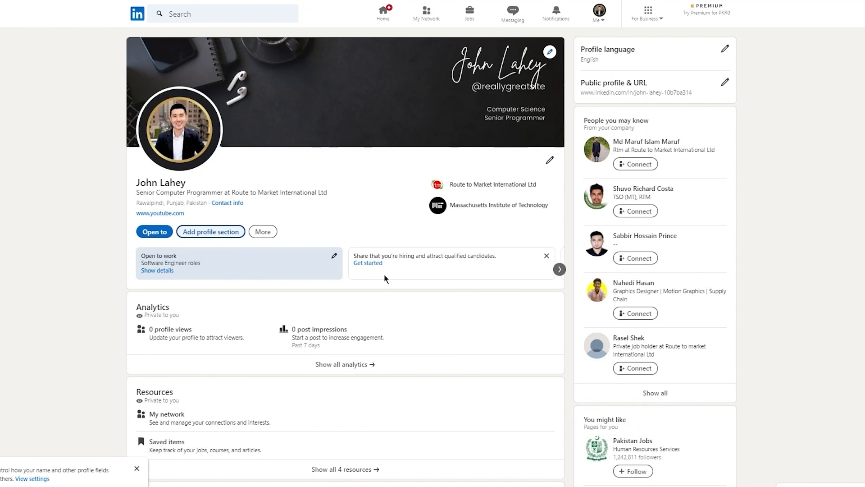
# Start adding a new position with the title Senior Programmer.
pyautogui.click(202, 232)
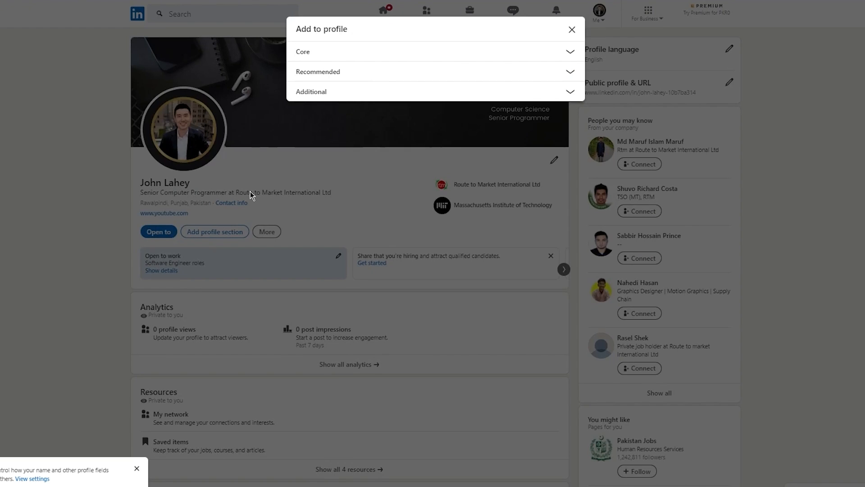
pyautogui.click(394, 57)
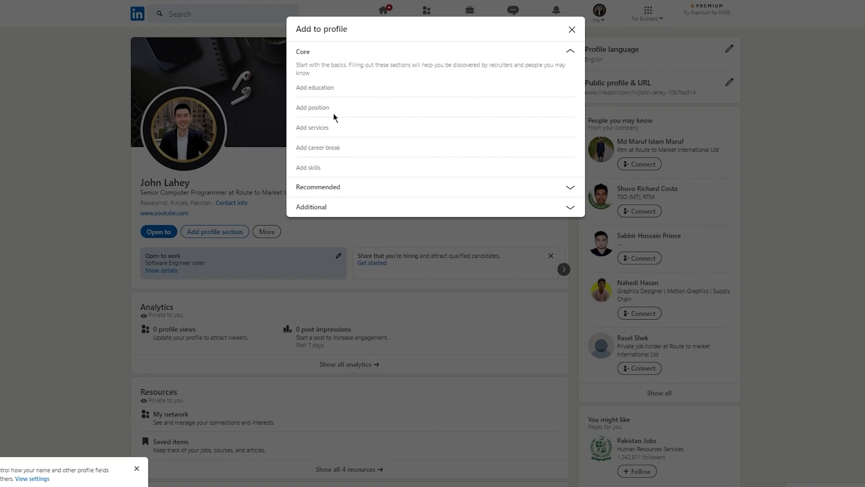
pyautogui.click(322, 111)
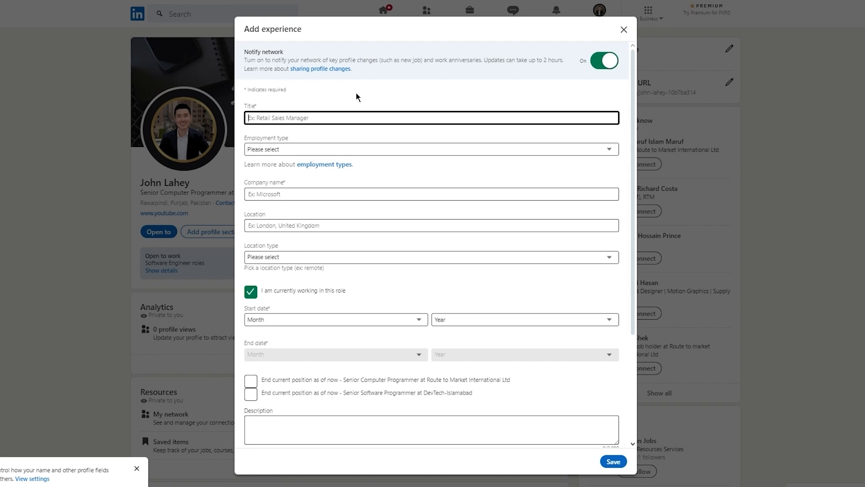
pyautogui.write('Senior P')
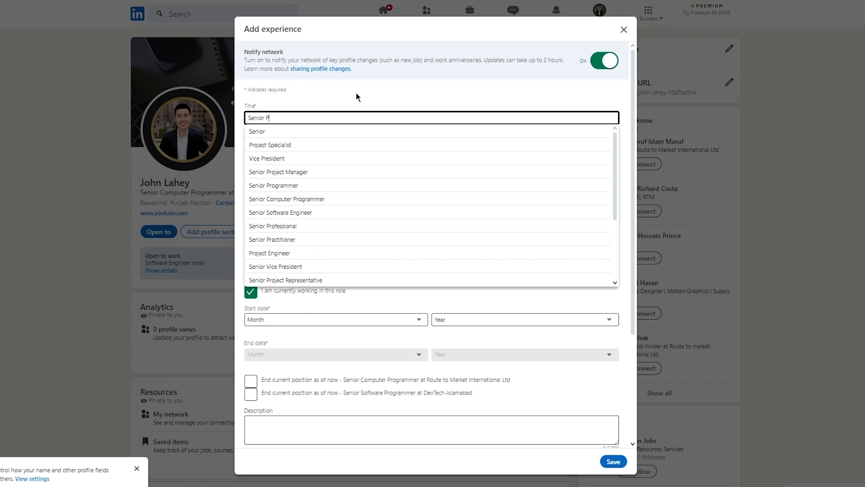
pyautogui.click(315, 186)
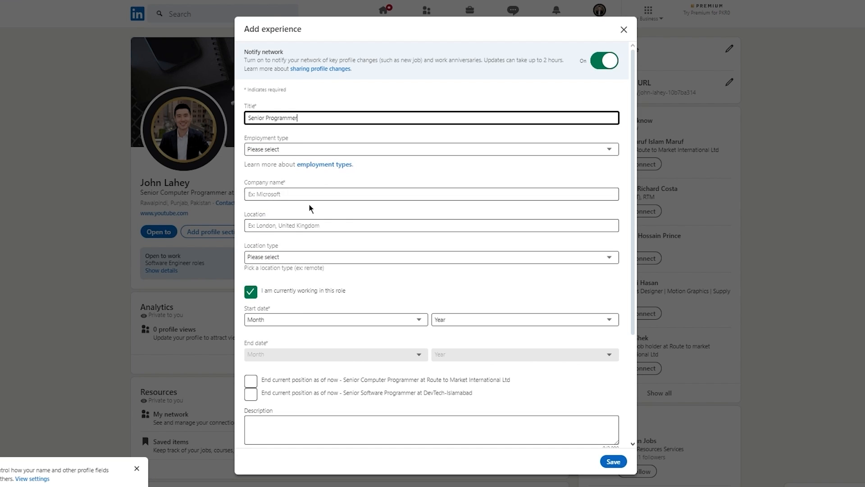
# Set the employment type to Full-time and the company name to Apple.
pyautogui.click(331, 146)
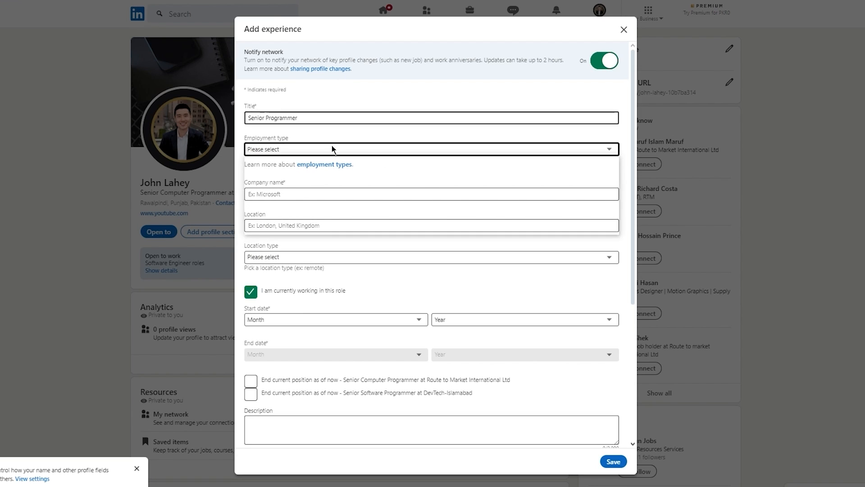
pyautogui.click(331, 166)
pyautogui.click(315, 190)
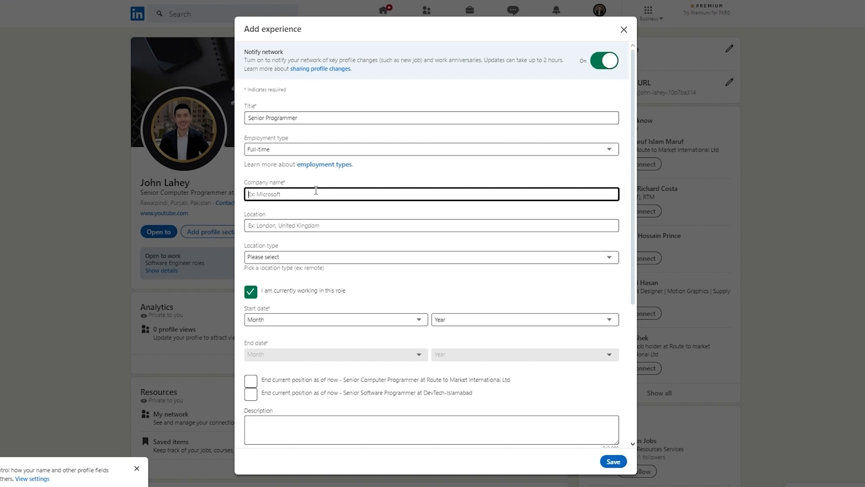
pyautogui.write('Apple')
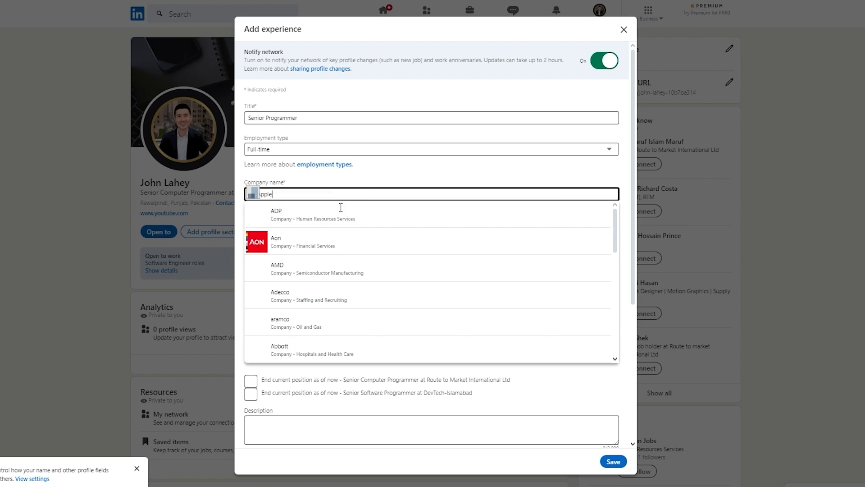
pyautogui.click(373, 222)
# Set the location to United States and the location type to Remote.
pyautogui.click(335, 225)
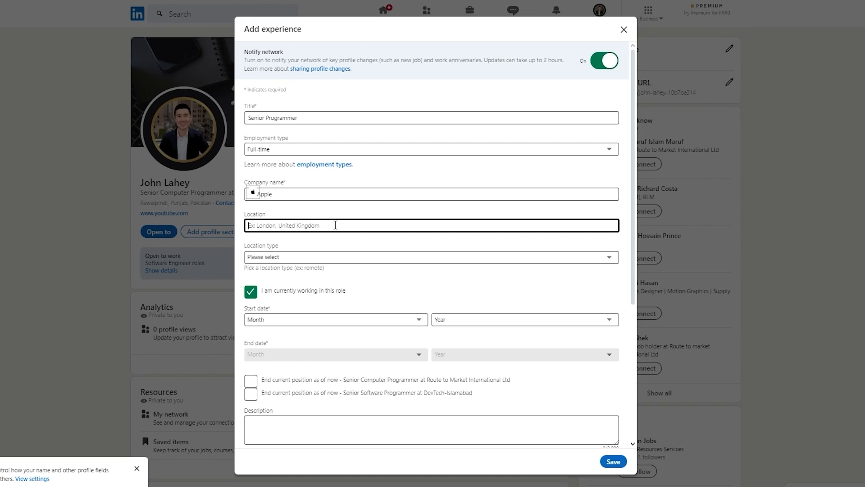
pyautogui.write('Unite')
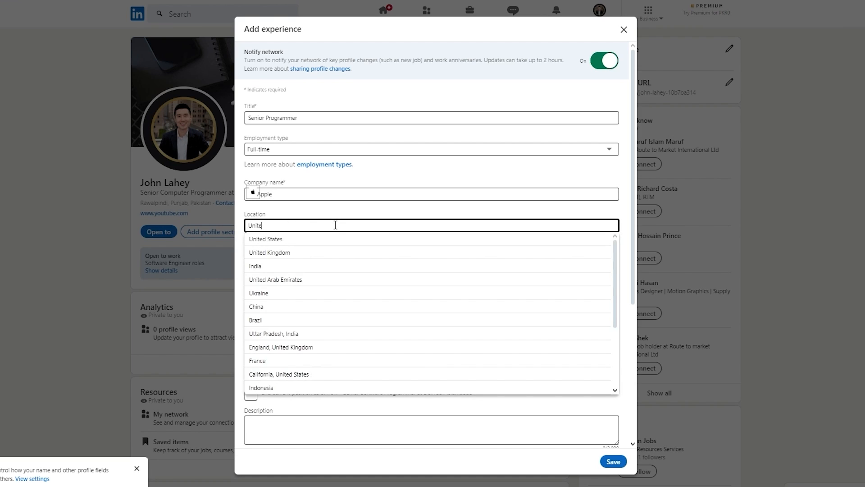
pyautogui.write('d')
pyautogui.click(296, 240)
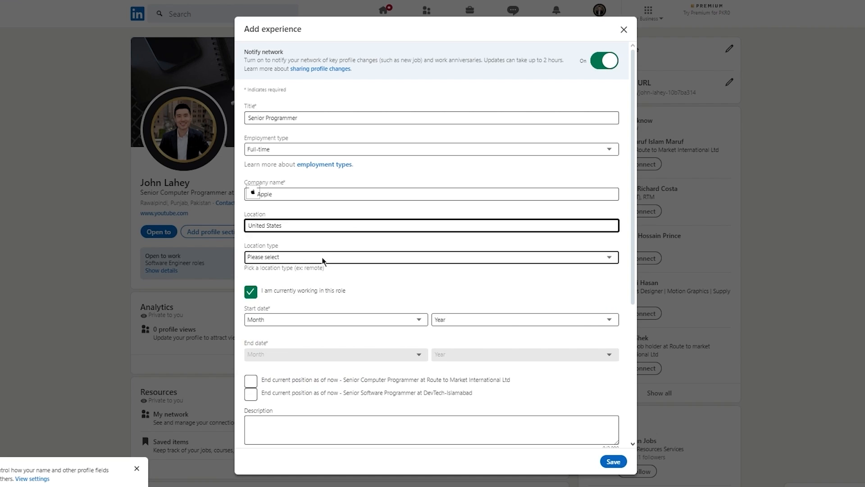
pyautogui.click(322, 257)
pyautogui.click(272, 294)
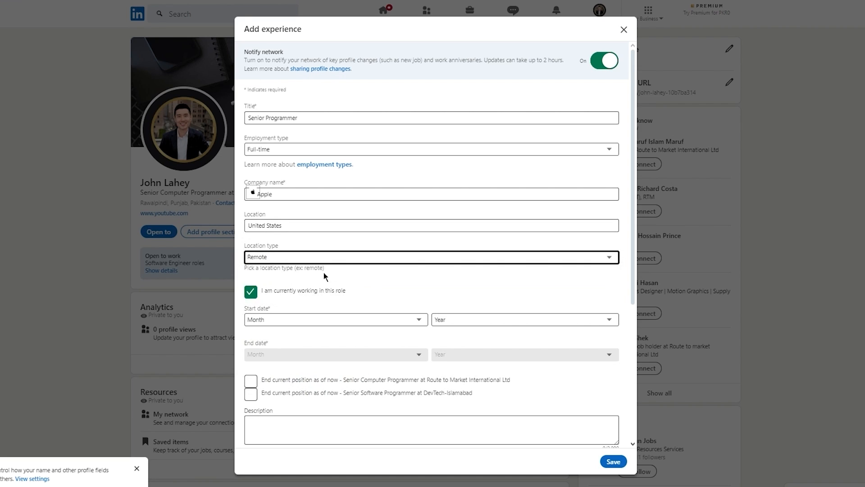
# Set the start date to June 2024 and save the new position.
pyautogui.click(328, 317)
pyautogui.click(353, 359)
pyautogui.click(448, 318)
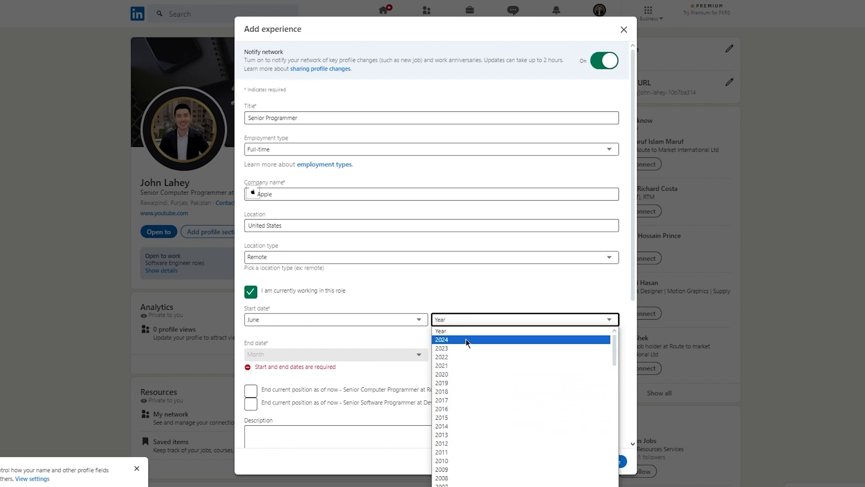
pyautogui.click(467, 340)
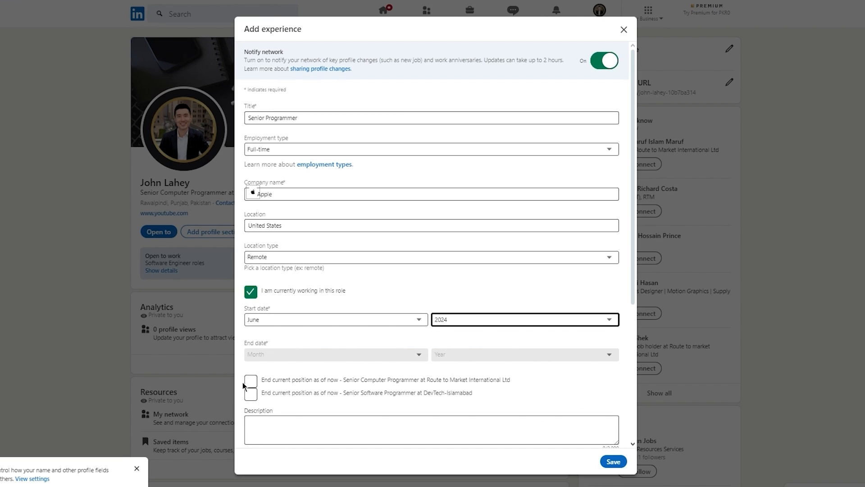
pyautogui.click(613, 461)
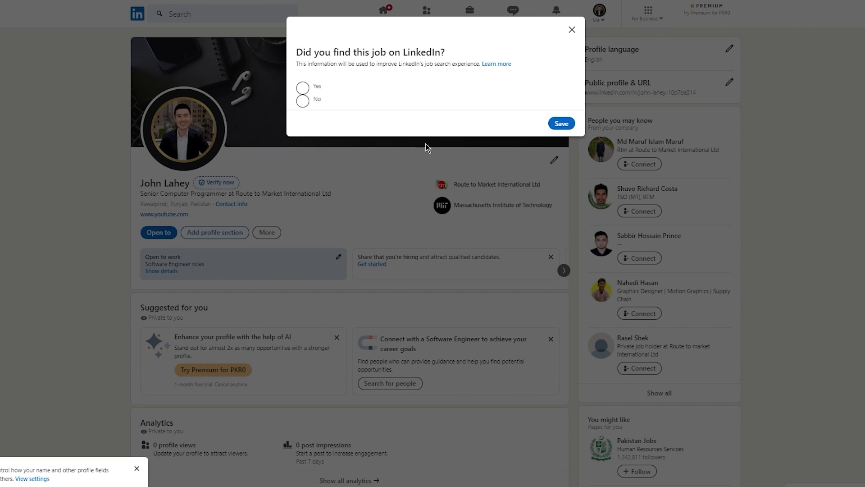
# Answer the job source survey with No and choose Company website as where the job was found.
pyautogui.click(299, 100)
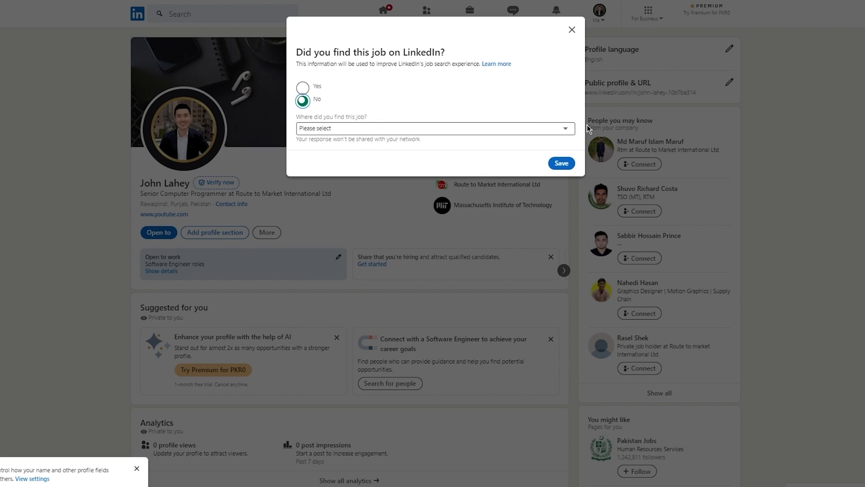
pyautogui.click(525, 131)
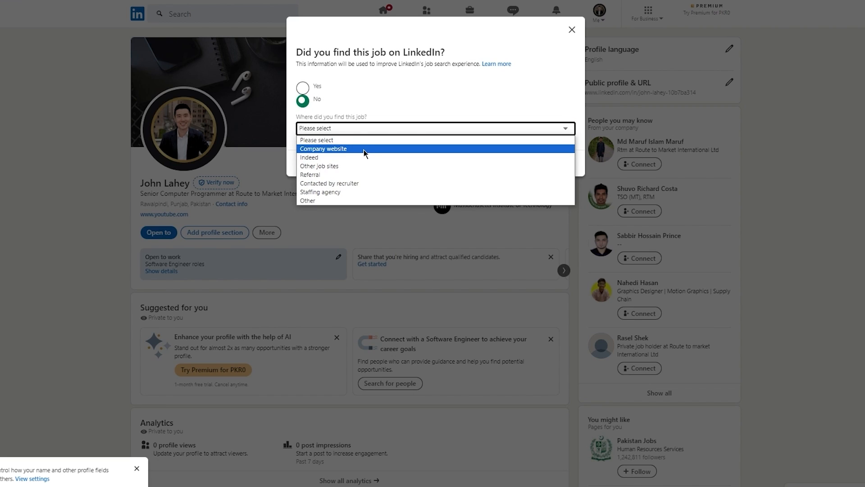
pyautogui.click(324, 149)
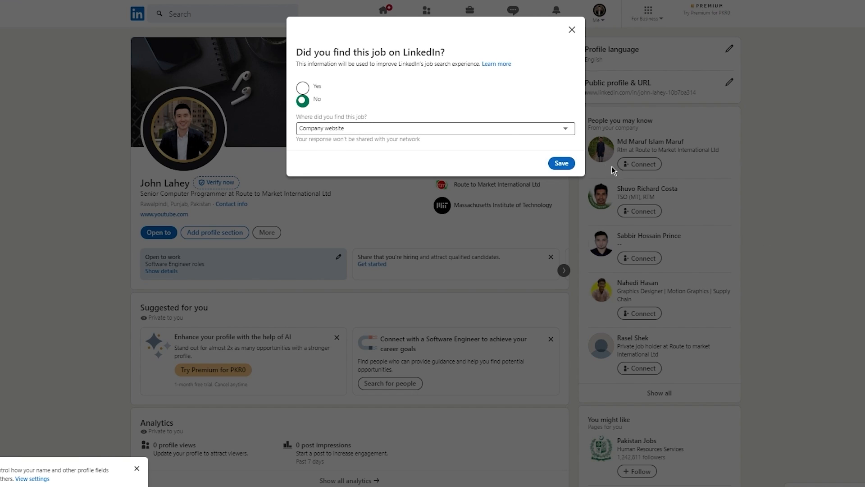
# Review the profile, open the Verify now page for the profile badge, and return to the profile.
pyautogui.scroll(-20, 369, 185)
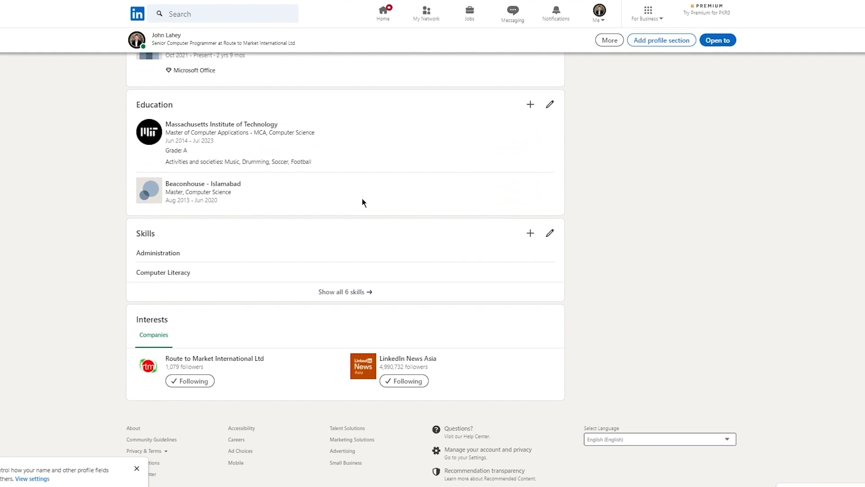
pyautogui.scroll(20, 362, 199)
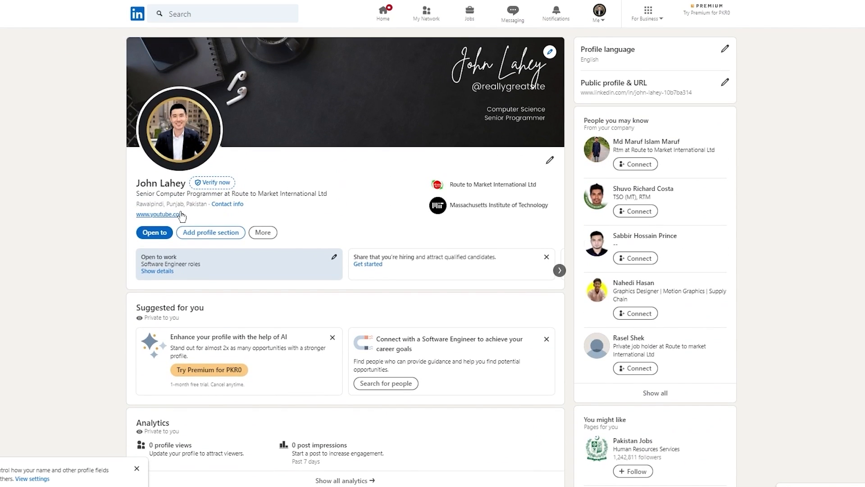
pyautogui.click(214, 183)
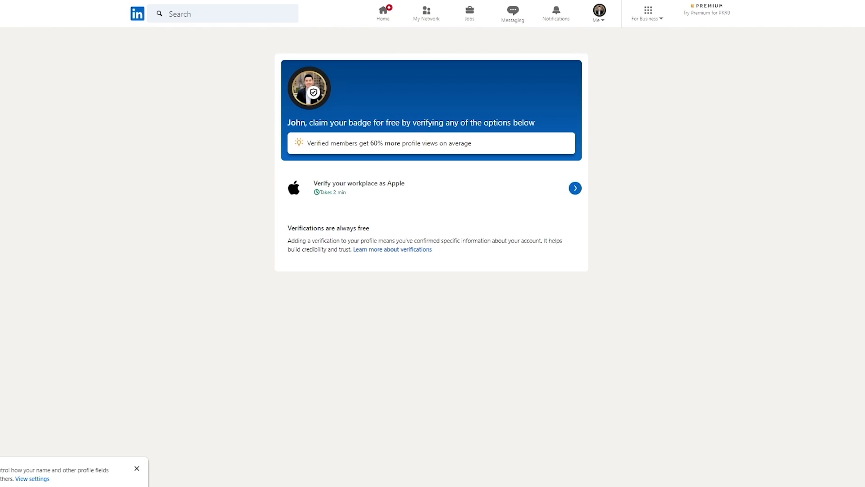
pyautogui.hotkey('alt', 'Left')
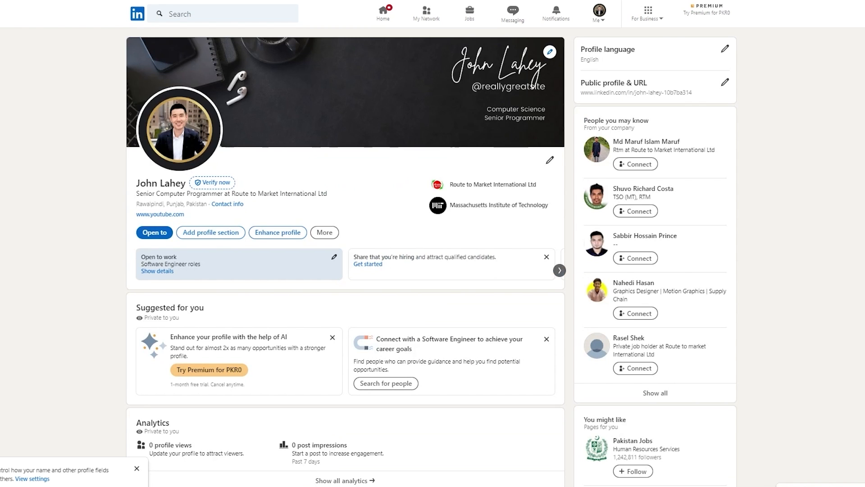
# Start adding a Services section to the profile, continue past the intro, and place the cursor in the About field.
pyautogui.click(211, 233)
pyautogui.click(381, 53)
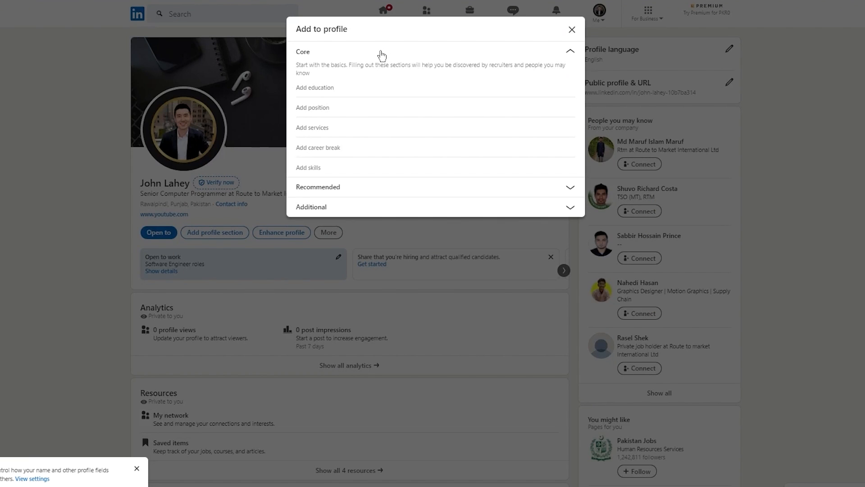
pyautogui.click(326, 129)
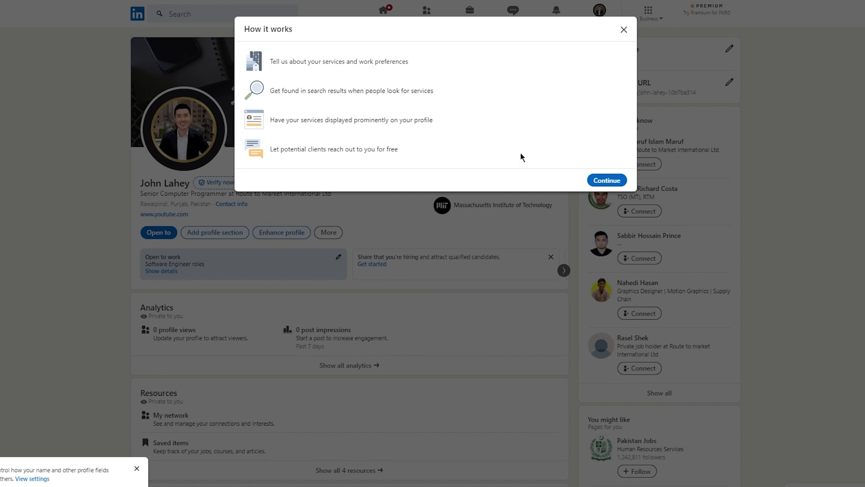
pyautogui.click(591, 182)
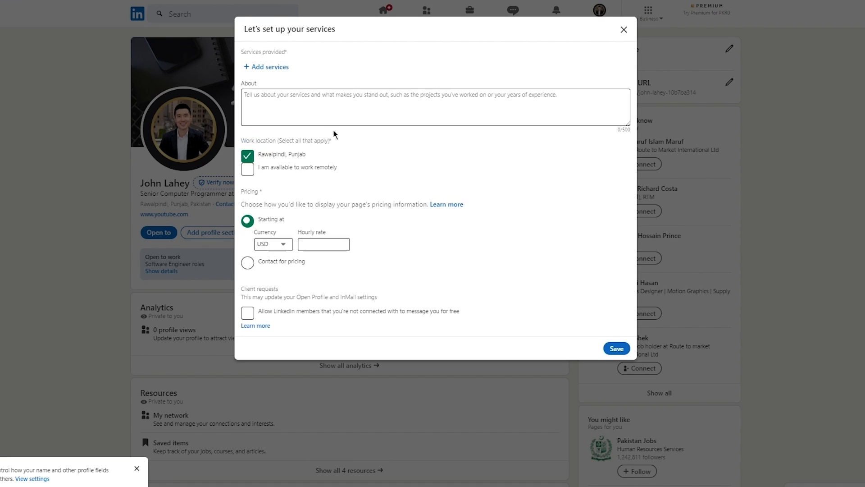
pyautogui.click(356, 102)
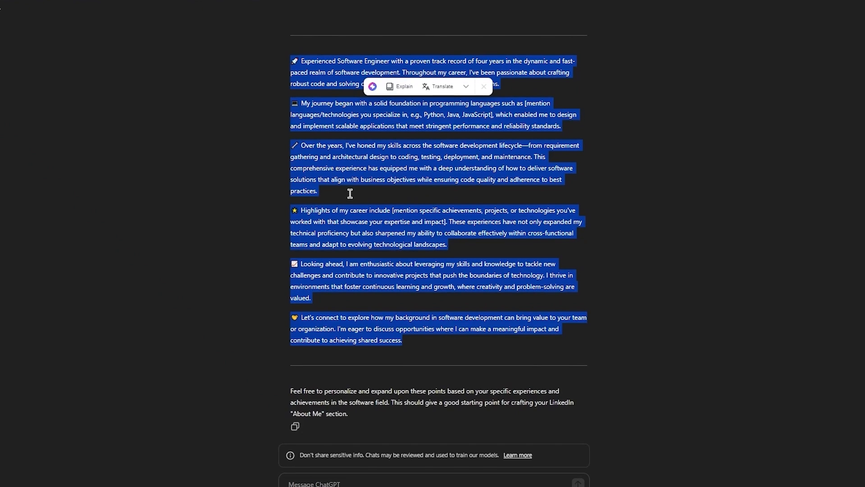
# In ChatGPT, ask: write me an about me description of the services i provide in a software engineering firm that make me stand out.
pyautogui.click(288, 473)
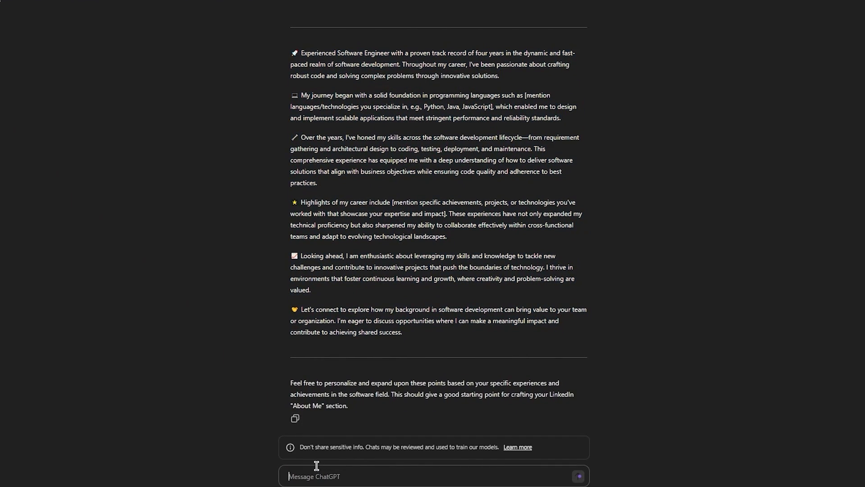
pyautogui.write('write me an about me des')
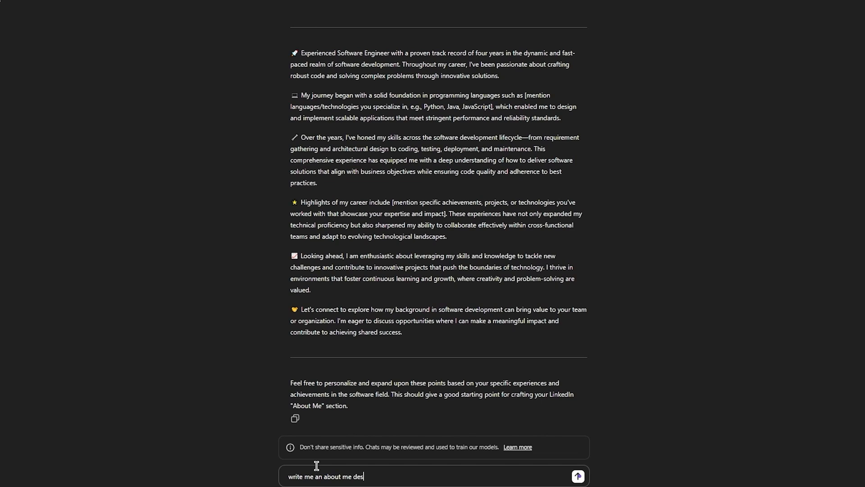
pyautogui.write('cription of the services i provide ')
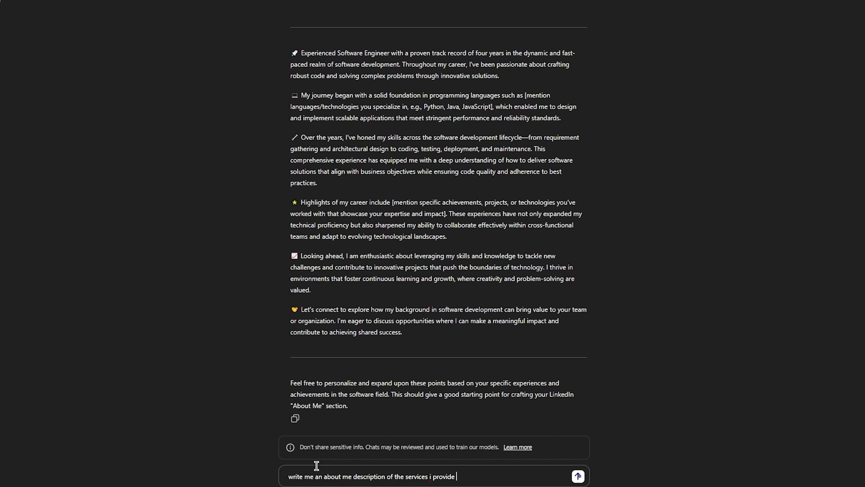
pyautogui.write('in a software engineering firm that m')
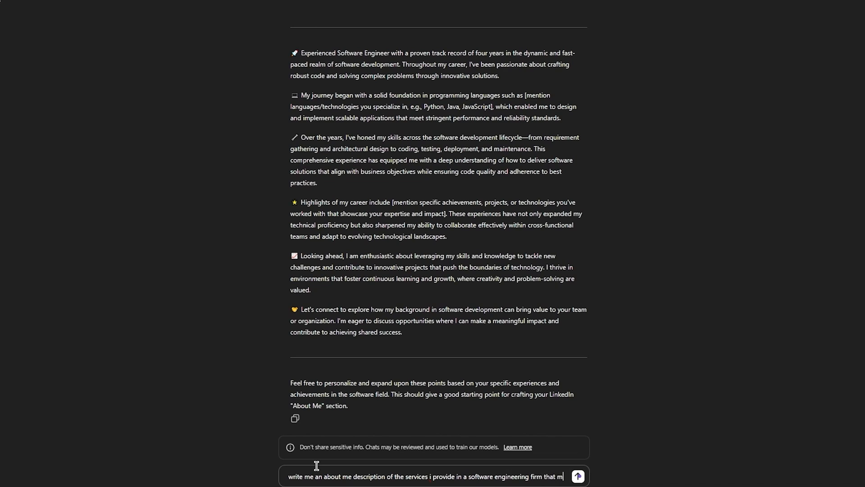
pyautogui.write('ake me st')
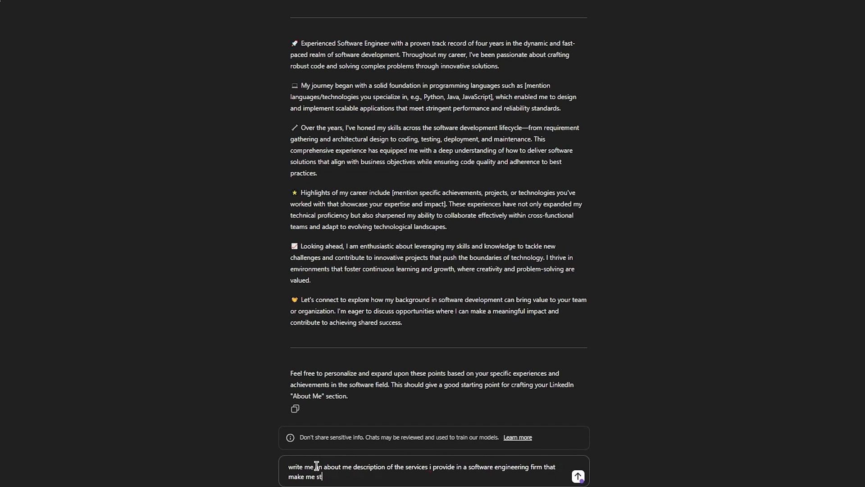
pyautogui.write('and out')
pyautogui.press('Return')
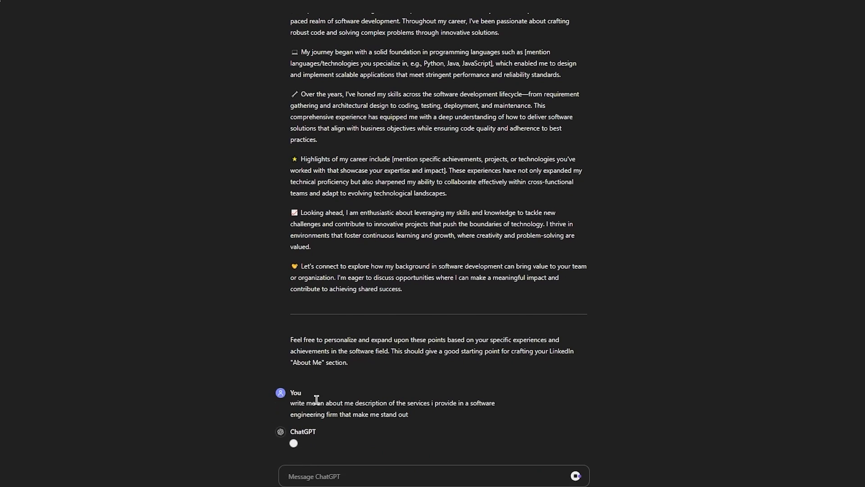
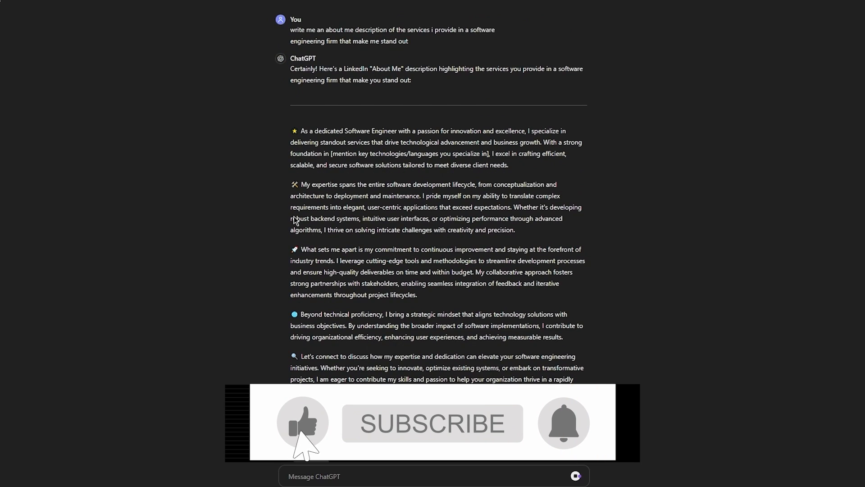
# Copy ChatGPT's services description and paste it into the About field of the services setup.
pyautogui.moveTo(290, 132); pyautogui.dragTo(401, 356)
pyautogui.rightClick(401, 356)
pyautogui.click(414, 255)
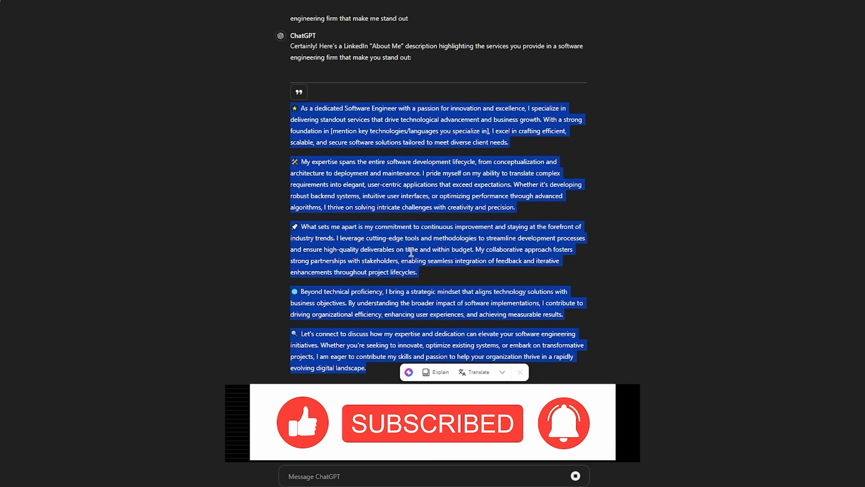
pyautogui.scroll(-1, 414, 254)
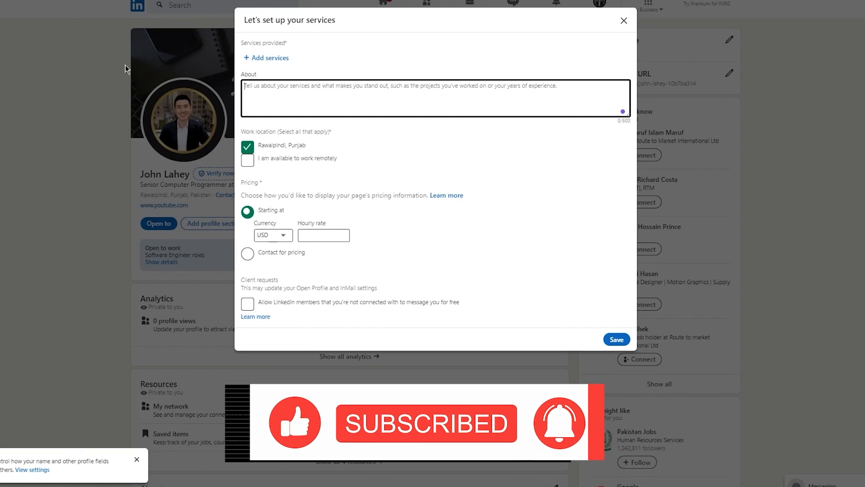
pyautogui.rightClick(344, 103)
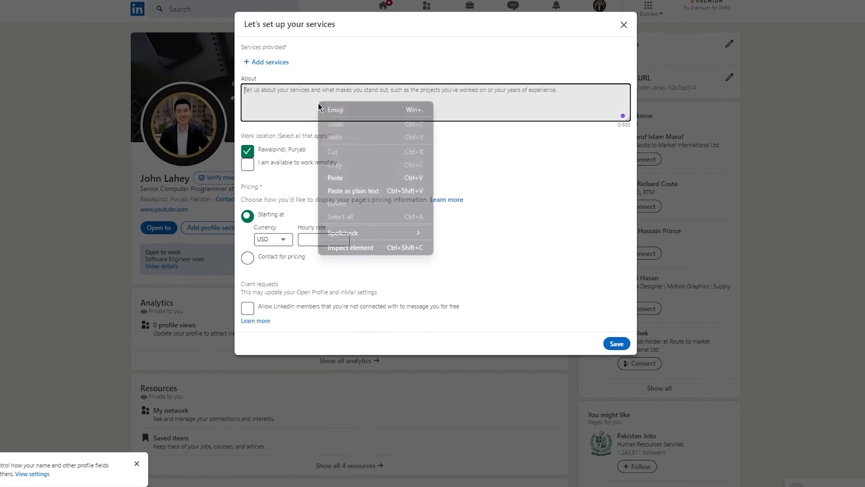
pyautogui.click(363, 179)
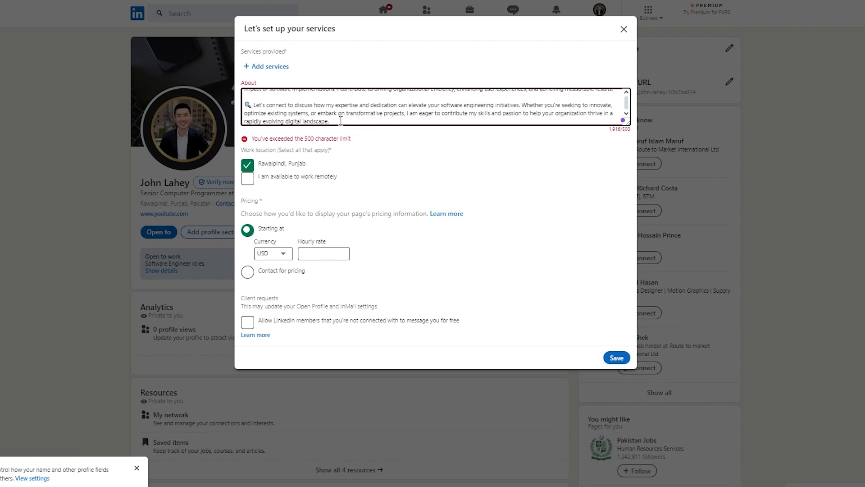
# Trim the pasted About text down to its first paragraph so it fits the 500-character limit.
pyautogui.hotkey('ctrl', 'a')
pyautogui.moveTo(218, 93); pyautogui.dragTo(243, 98)
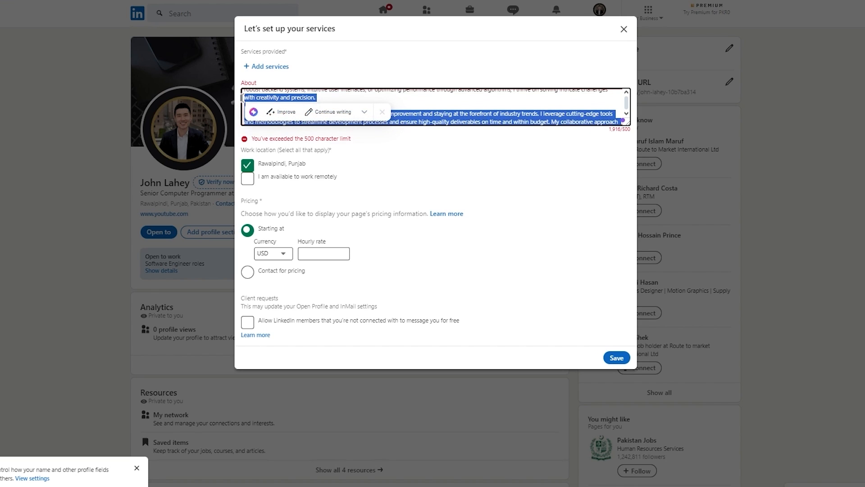
pyautogui.press('BackSpace')
pyautogui.press('BackSpace')
pyautogui.press('BackSpace')
pyautogui.press('BackSpace')
pyautogui.press('BackSpace')
pyautogui.press('BackSpace')
pyautogui.press('BackSpace')
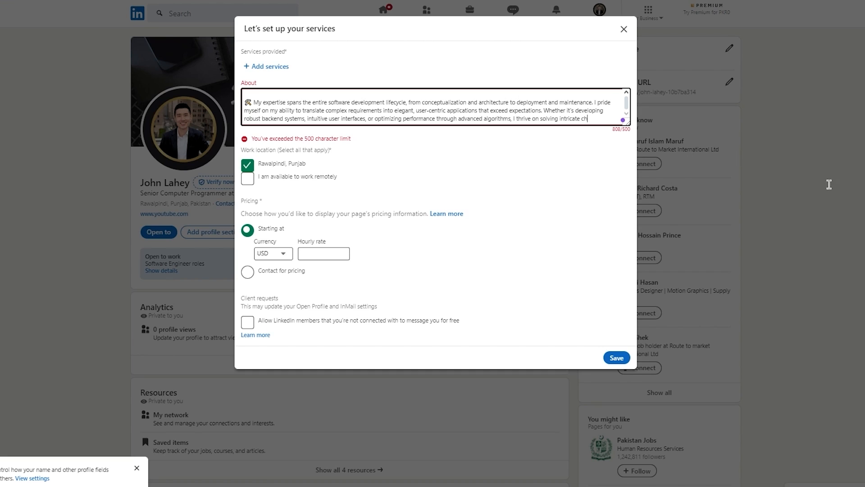
pyautogui.press('BackSpace')
pyautogui.press('BackSpace')
pyautogui.press('BackSpace')
pyautogui.press('BackSpace')
pyautogui.press('BackSpace')
pyautogui.press('BackSpace')
pyautogui.press('BackSpace')
pyautogui.press('BackSpace')
pyautogui.press('BackSpace')
pyautogui.press('BackSpace')
pyautogui.press('BackSpace')
pyautogui.press('BackSpace')
pyautogui.press('BackSpace')
pyautogui.press('BackSpace')
pyautogui.press('BackSpace')
pyautogui.press('BackSpace')
pyautogui.press('BackSpace')
pyautogui.press('BackSpace')
pyautogui.press('BackSpace')
pyautogui.press('BackSpace')
pyautogui.press('BackSpace')
pyautogui.press('BackSpace')
pyautogui.press('BackSpace')
pyautogui.press('BackSpace')
pyautogui.press('BackSpace')
pyautogui.press('BackSpace')
pyautogui.press('BackSpace')
pyautogui.press('BackSpace')
pyautogui.press('BackSpace')
pyautogui.press('BackSpace')
pyautogui.press('BackSpace')
pyautogui.press('BackSpace')
pyautogui.press('BackSpace')
pyautogui.press('BackSpace')
pyautogui.press('BackSpace')
pyautogui.press('BackSpace')
pyautogui.press('BackSpace')
pyautogui.press('BackSpace')
pyautogui.press('BackSpace')
pyautogui.press('BackSpace')
pyautogui.moveTo(605, 111); pyautogui.dragTo(370, 94)
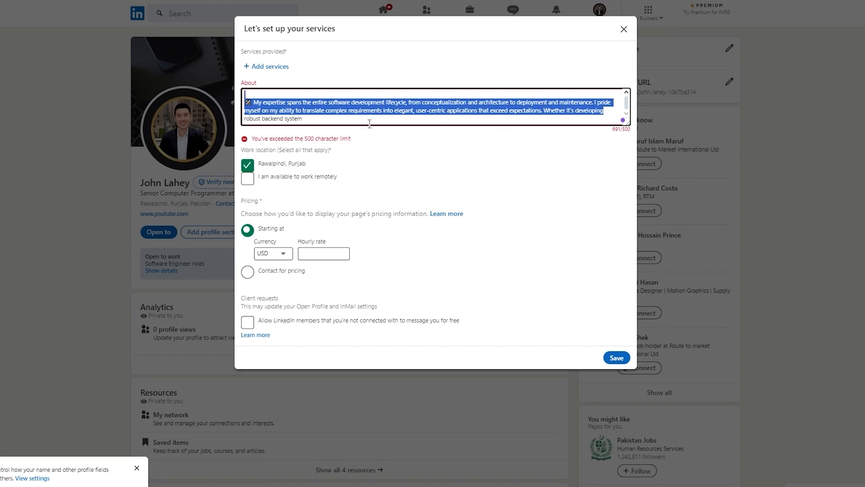
pyautogui.press('BackSpace')
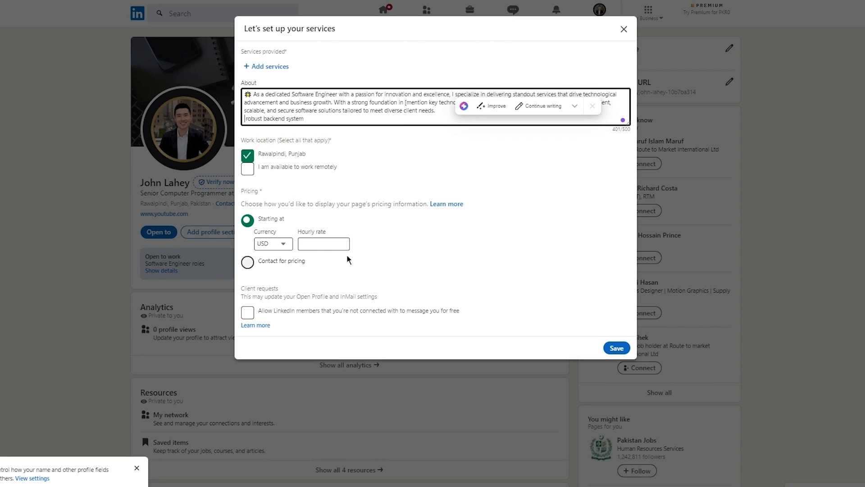
# Mark availability to work remotely and set the starting hourly rate to 40 USD, then try saving.
pyautogui.click(247, 169)
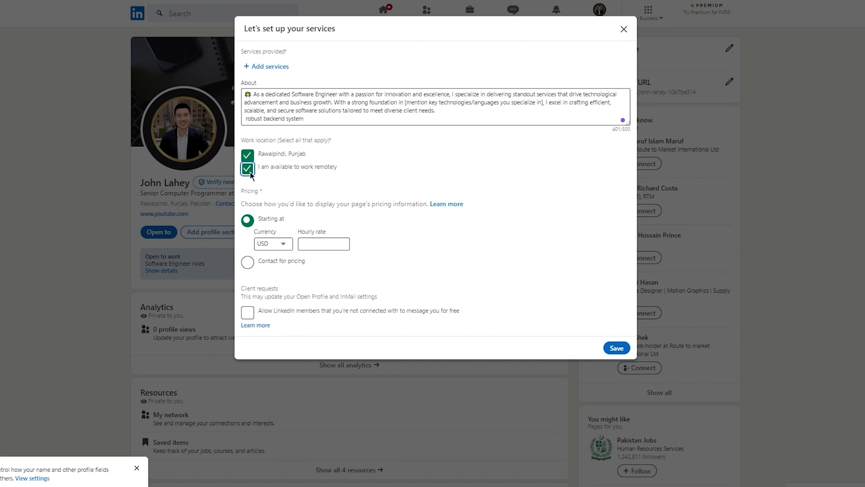
pyautogui.click(323, 244)
pyautogui.write('40')
pyautogui.click(253, 263)
pyautogui.click(322, 249)
pyautogui.click(616, 347)
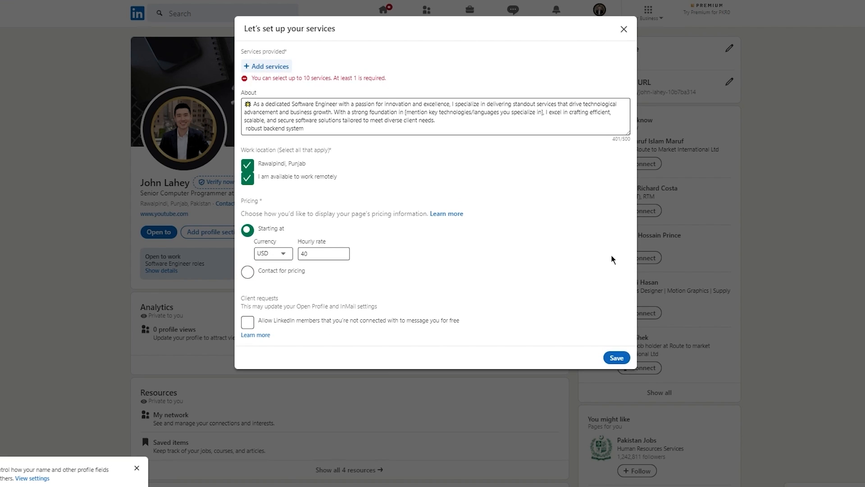
# Add Application Development, Cloud Management, Enterprise Content Management, Information Management, SaaS Development and Software Testing as services and save the section.
pyautogui.click(269, 66)
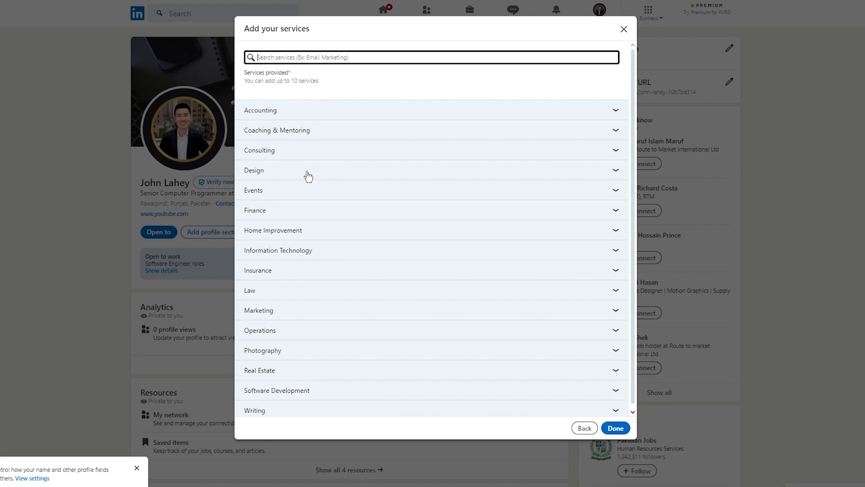
pyautogui.scroll(-1, 320, 326)
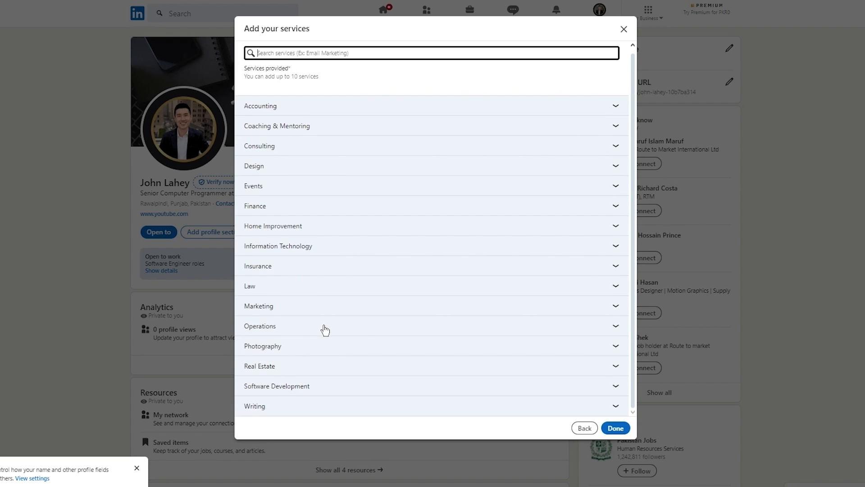
pyautogui.click(318, 391)
pyautogui.scroll(-5, 303, 251)
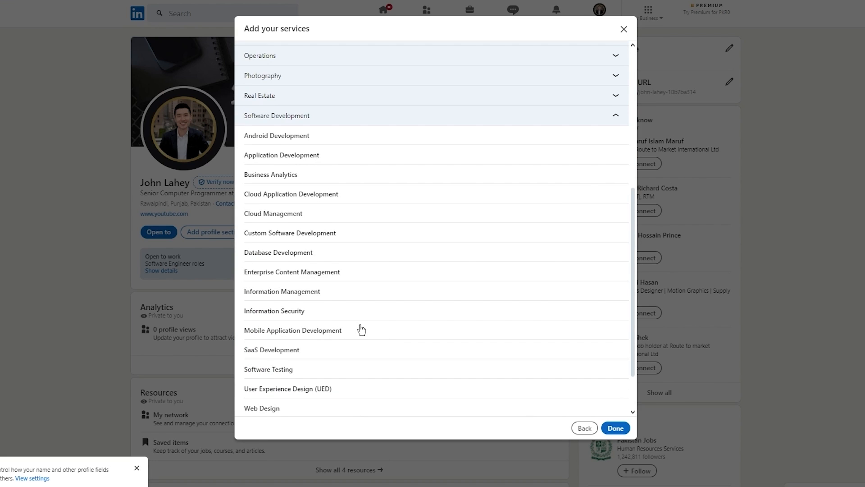
pyautogui.scroll(-1, 301, 349)
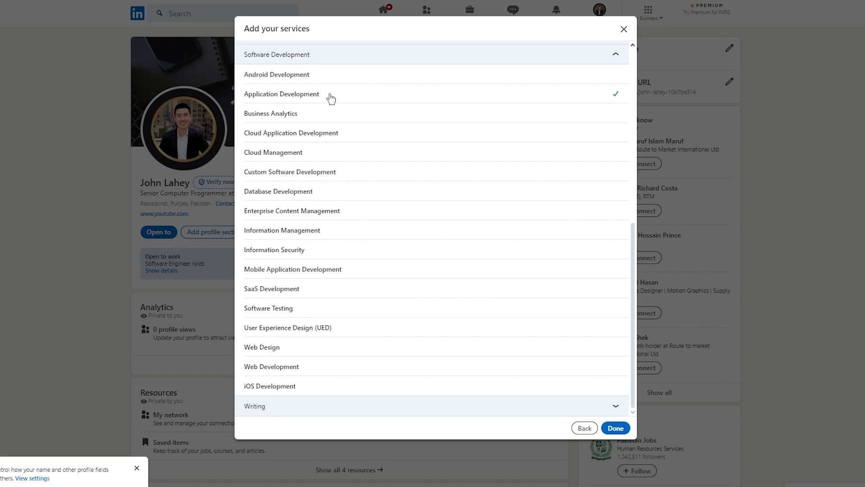
pyautogui.click(485, 208)
pyautogui.click(350, 291)
pyautogui.click(399, 303)
pyautogui.click(445, 156)
pyautogui.click(479, 229)
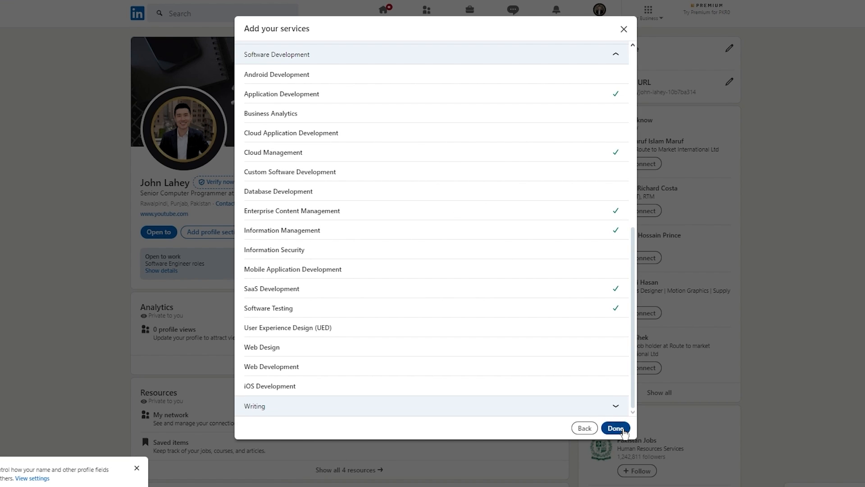
pyautogui.click(615, 428)
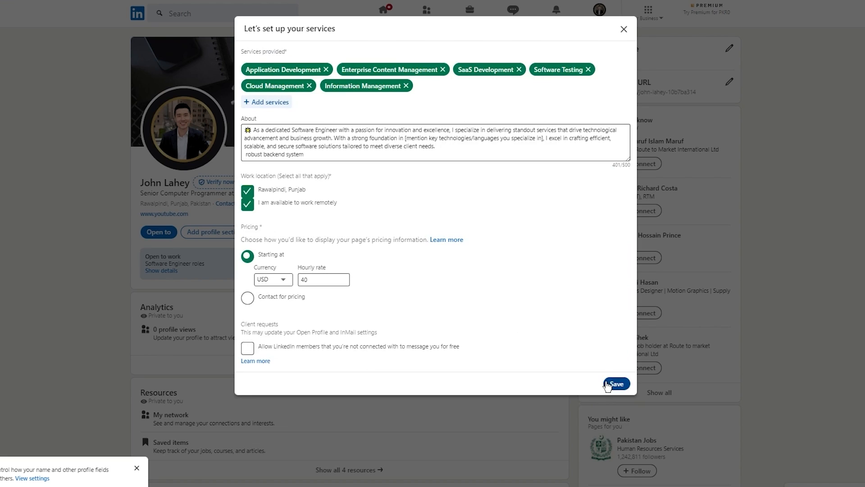
pyautogui.click(615, 384)
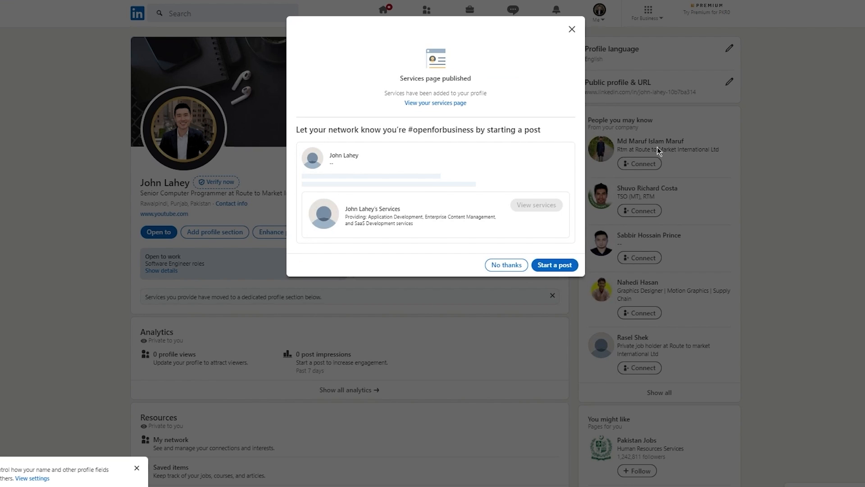
pyautogui.click(512, 265)
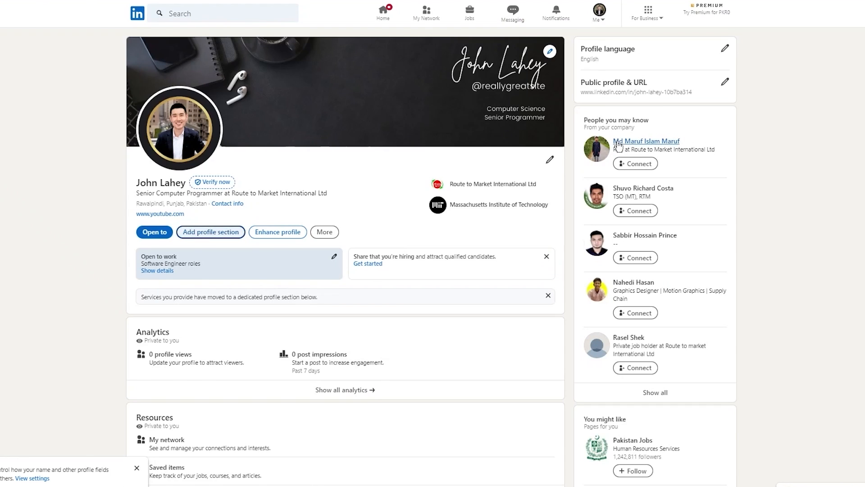
# Add the image Untitled Diagram.drawio (1).png as featured media on the profile and return to the profile.
pyautogui.click(216, 233)
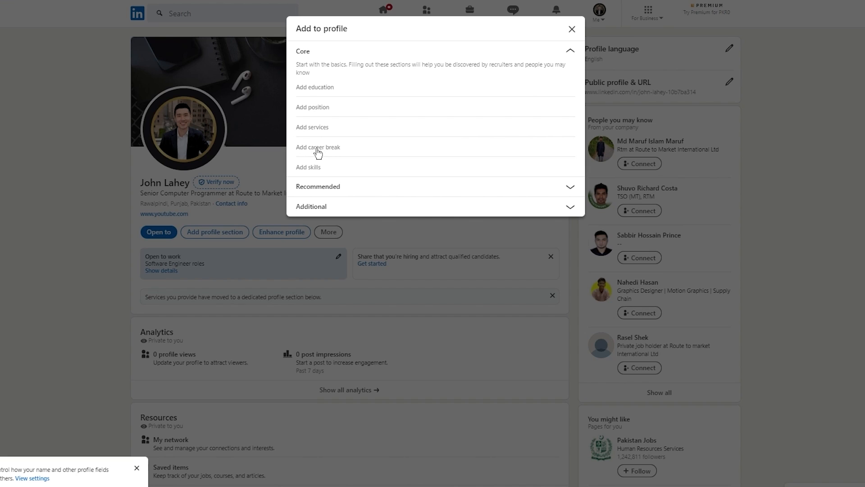
pyautogui.click(334, 187)
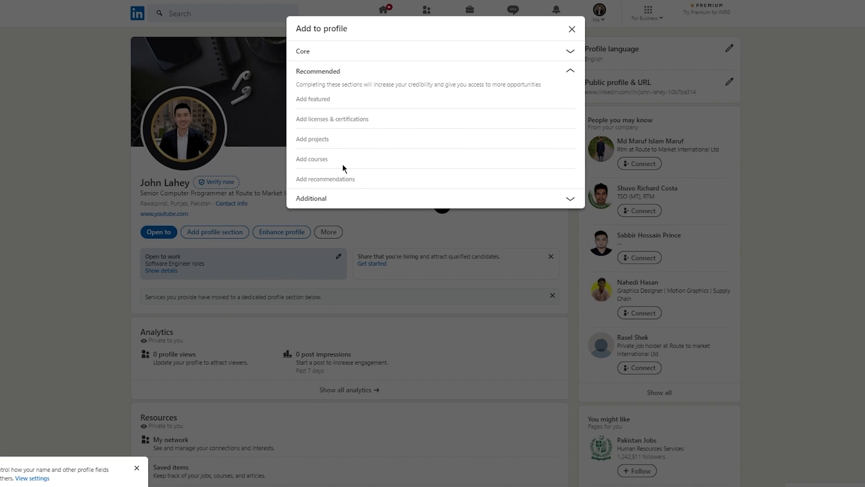
pyautogui.click(305, 100)
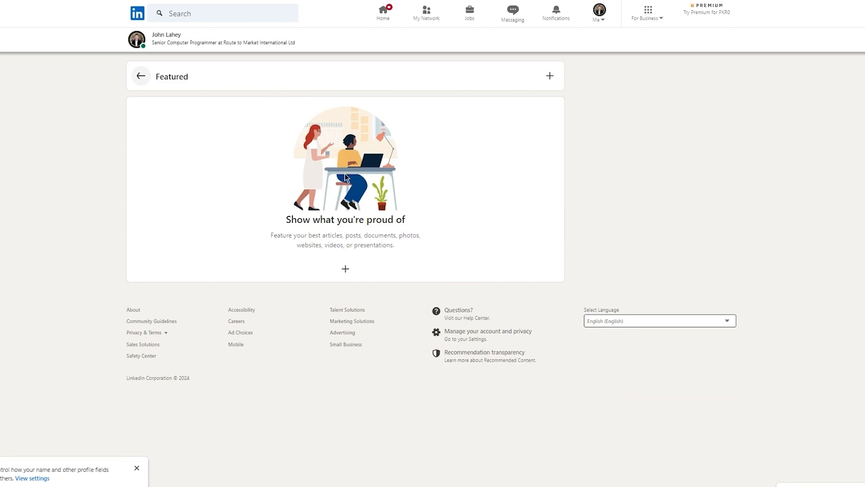
pyautogui.click(346, 269)
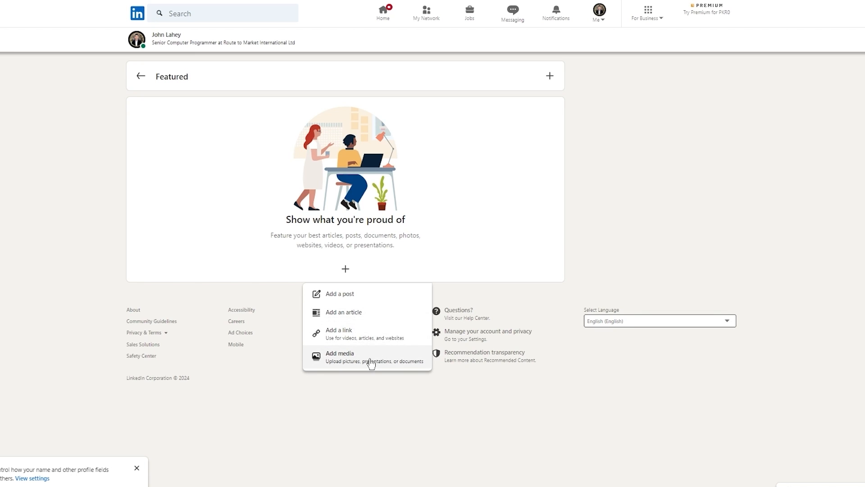
pyautogui.click(352, 354)
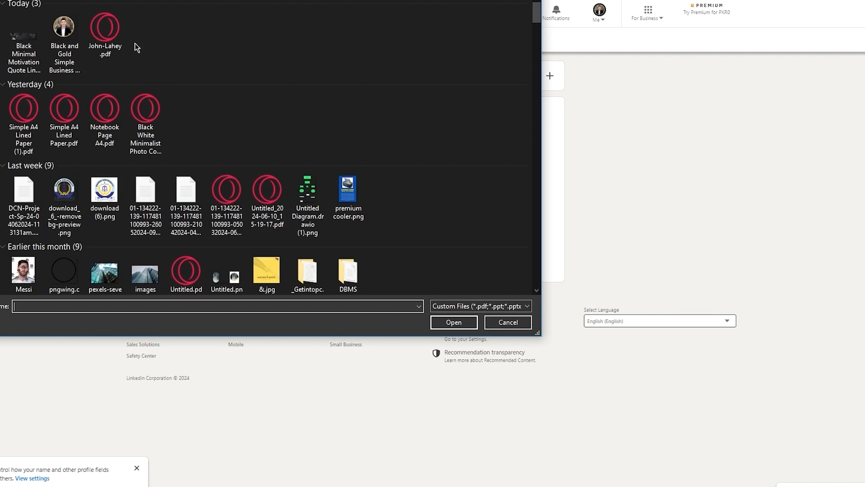
pyautogui.scroll(-3, 189, 77)
pyautogui.click(305, 84)
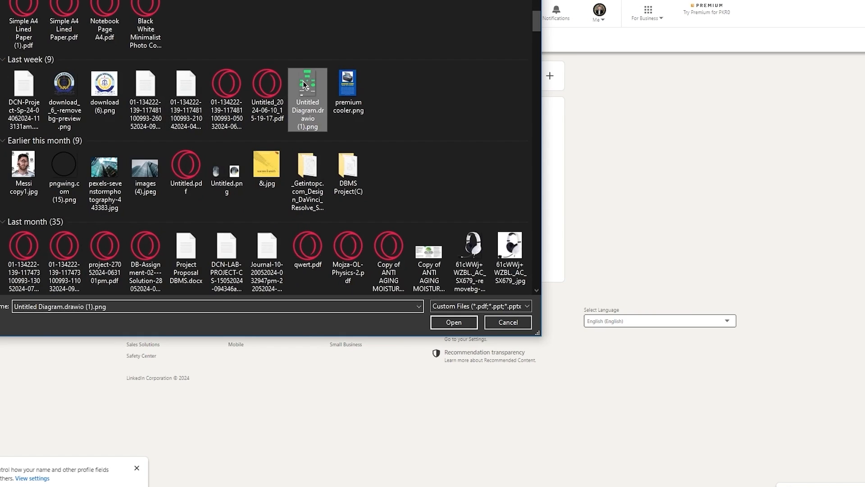
pyautogui.doubleClick(305, 85)
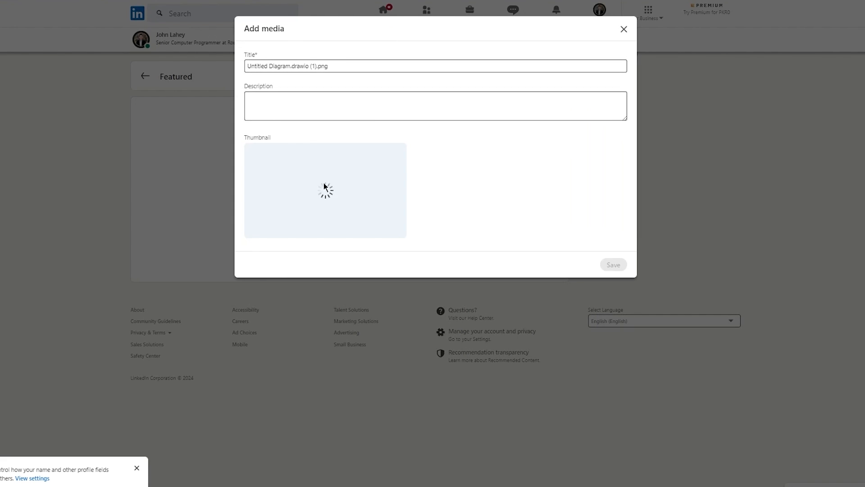
pyautogui.click(369, 109)
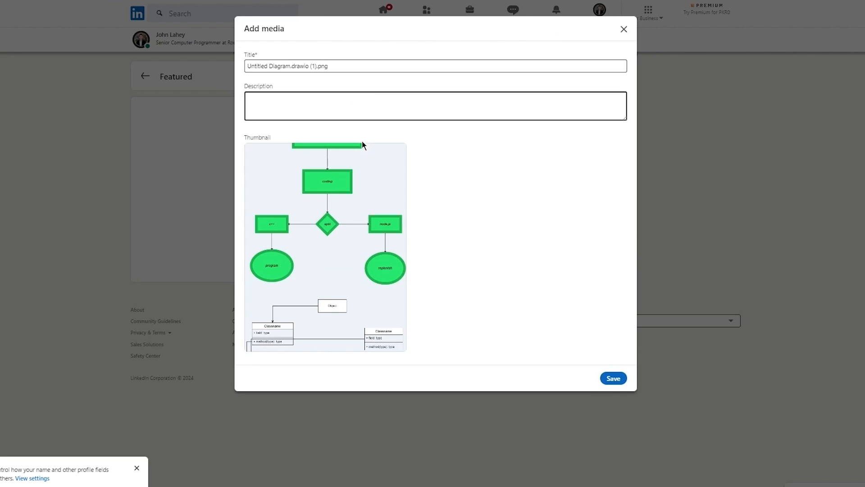
pyautogui.click(614, 378)
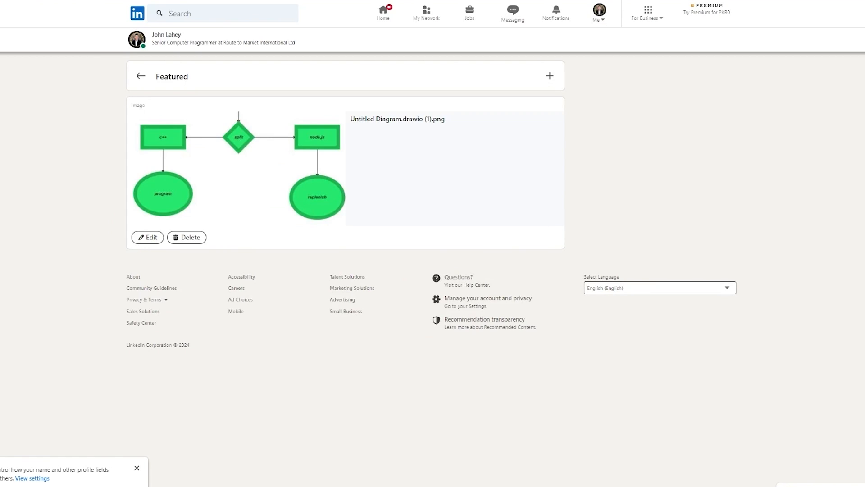
pyautogui.click(141, 76)
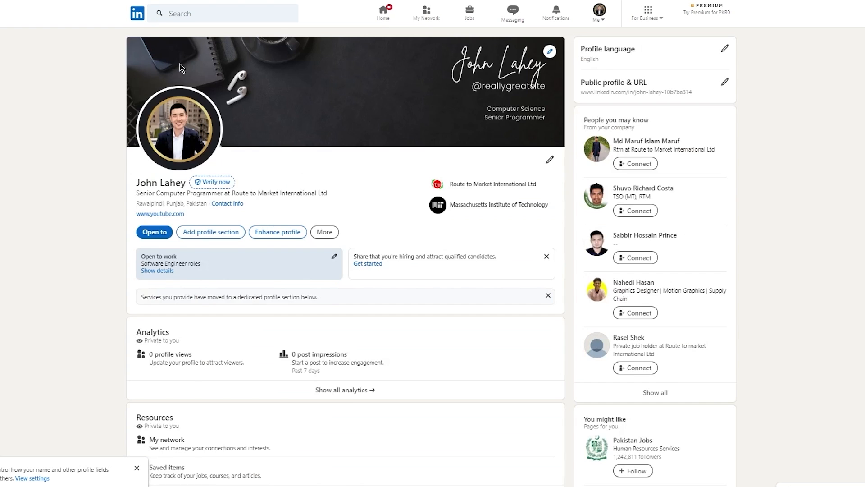
# Add a license or certification named Apple Certified Portable Technician (ACPT) issued by Apple.
pyautogui.click(205, 235)
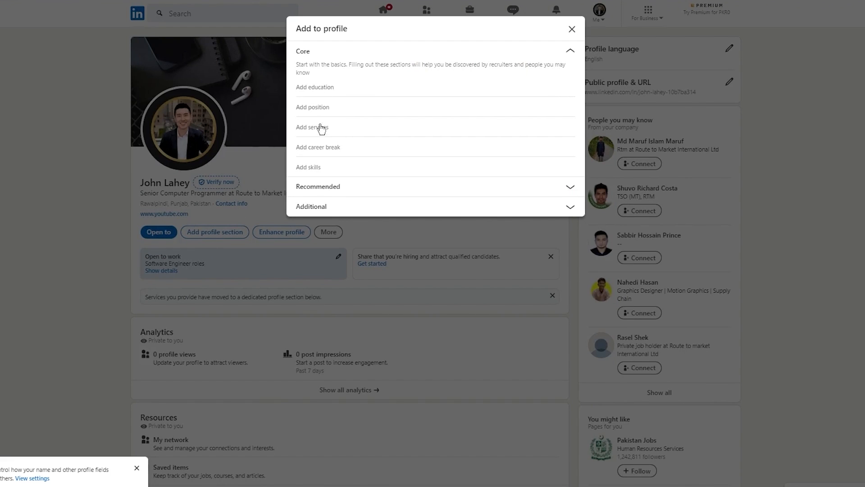
pyautogui.click(326, 186)
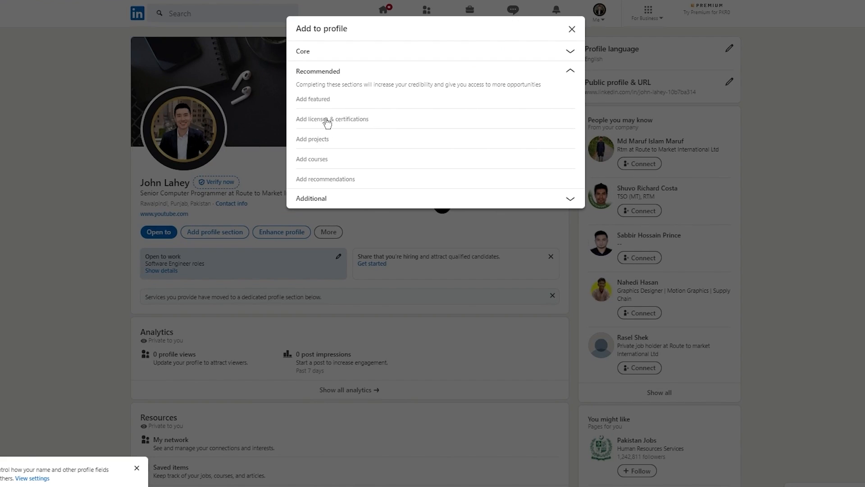
pyautogui.click(412, 123)
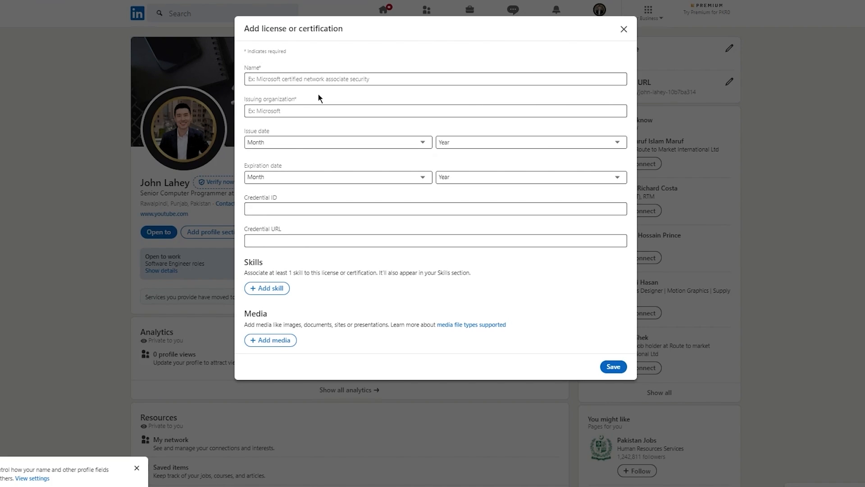
pyautogui.click(325, 77)
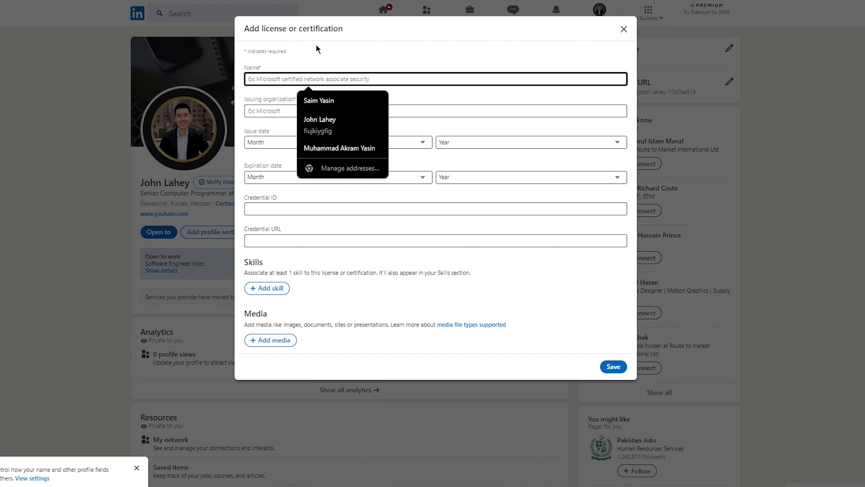
pyautogui.write('apple')
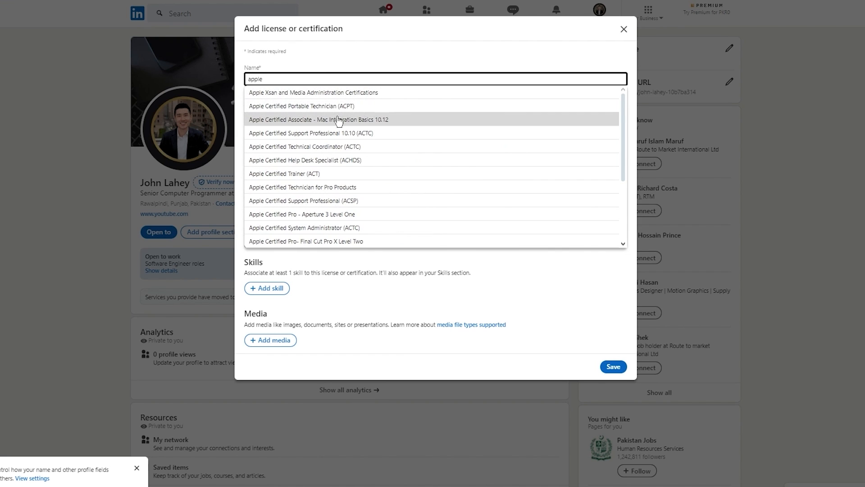
pyautogui.click(361, 107)
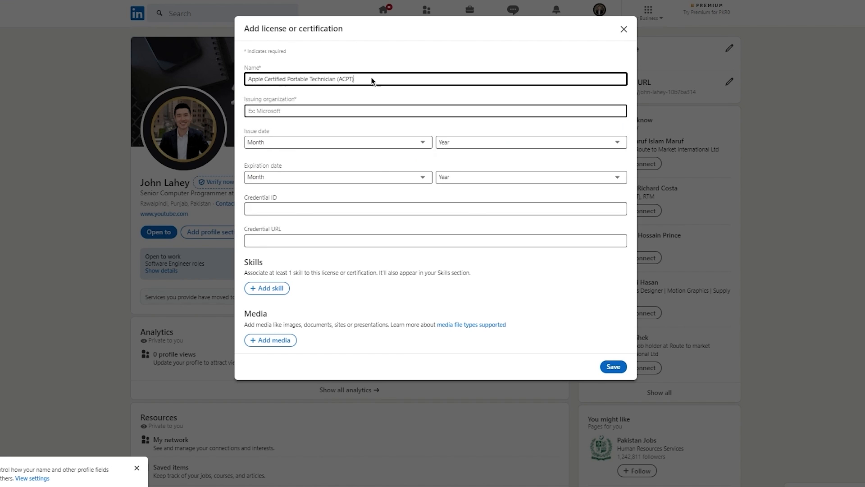
pyautogui.click(336, 113)
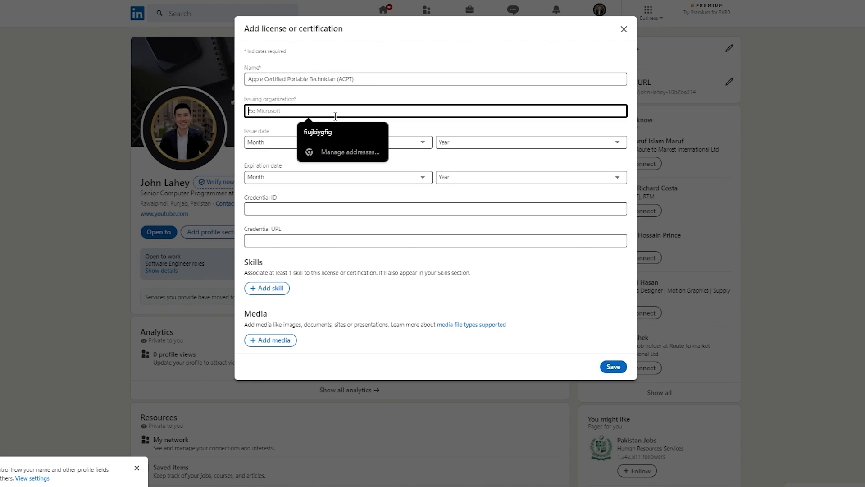
pyautogui.write('Apple')
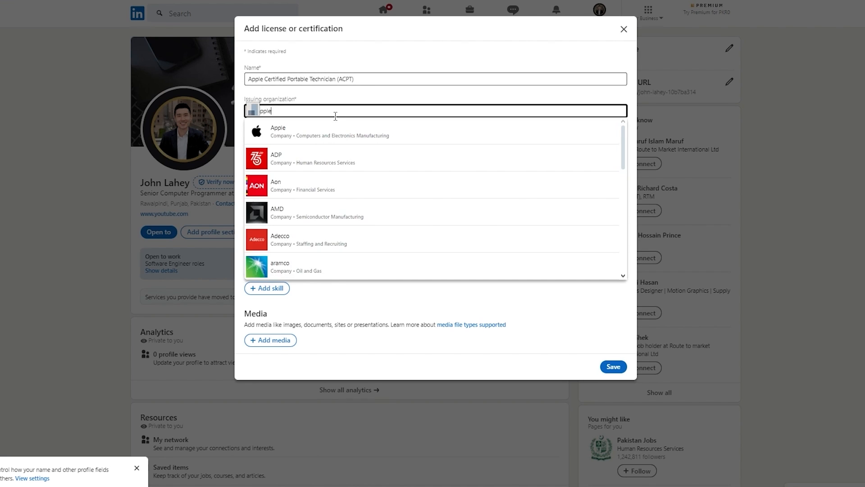
pyautogui.click(383, 130)
# Set the certification's issue date to January 2016 and its expiration date to March 2031.
pyautogui.click(382, 142)
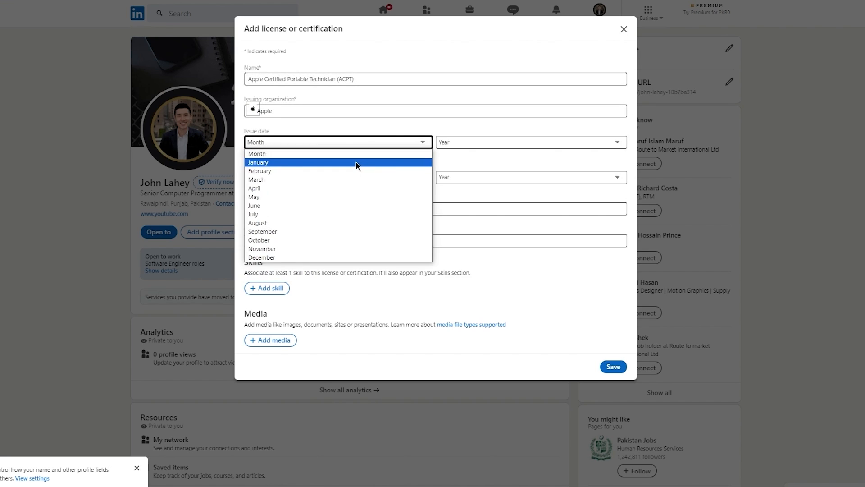
pyautogui.click(355, 162)
pyautogui.click(488, 141)
pyautogui.press('Escape')
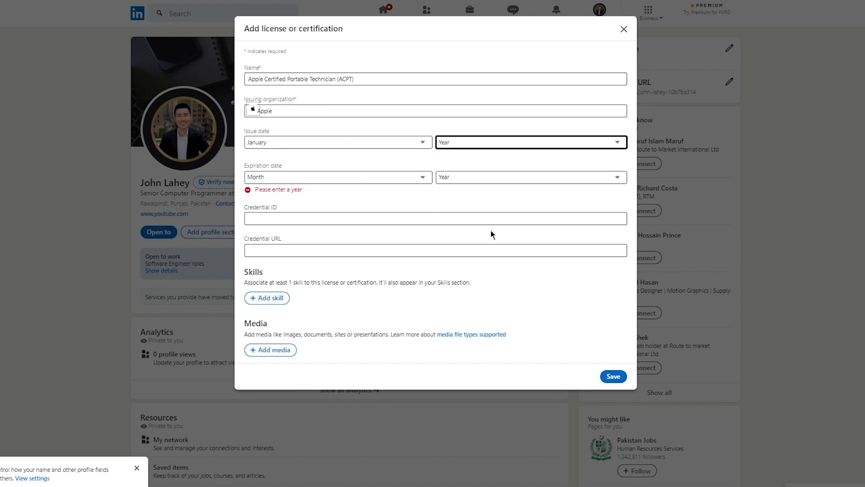
pyautogui.click(361, 175)
pyautogui.click(412, 213)
pyautogui.click(486, 179)
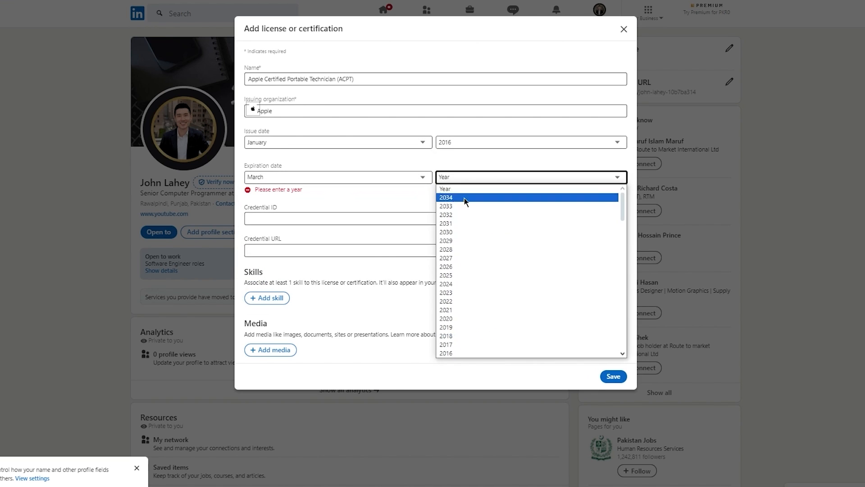
pyautogui.click(459, 222)
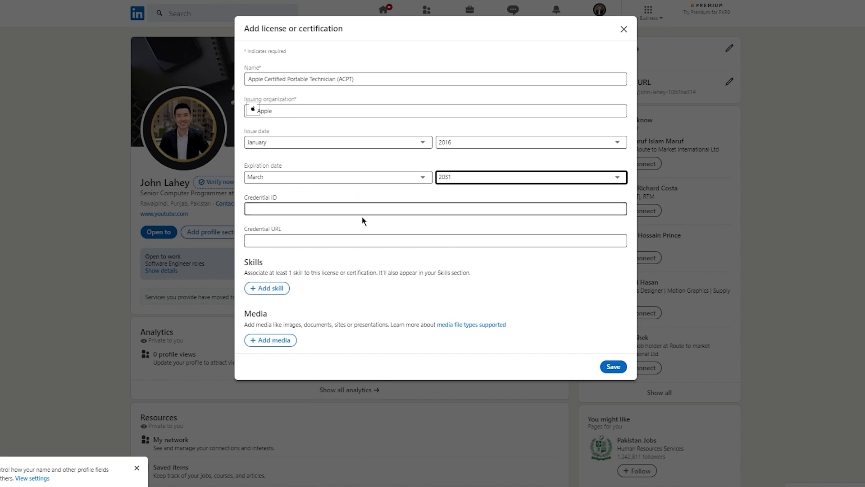
# Enter the certification's credential ID.
pyautogui.click(337, 207)
pyautogui.write('gjh')
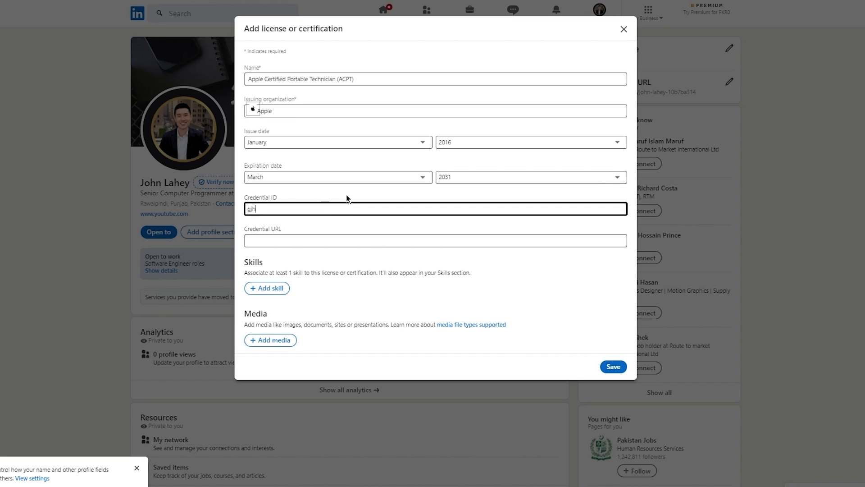
pyautogui.write('g77769gg')
pyautogui.click(269, 240)
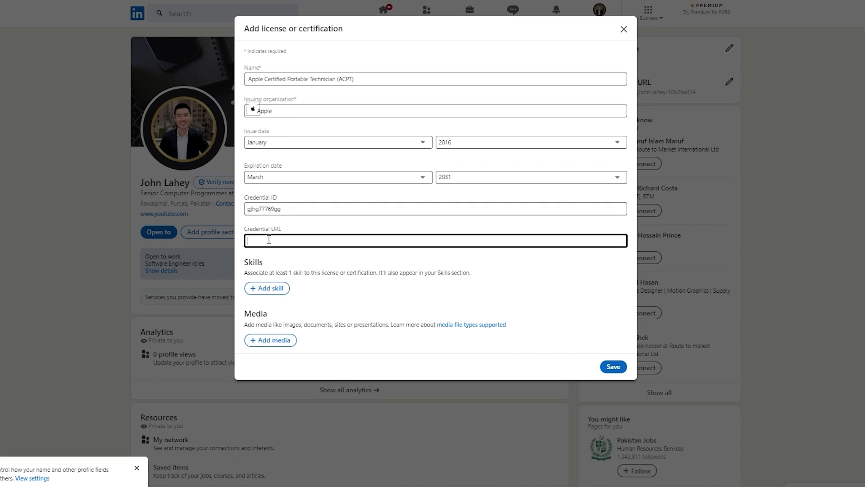
# Associate the Project Management skill with the certification, save it, and skip sharing the news.
pyautogui.click(272, 290)
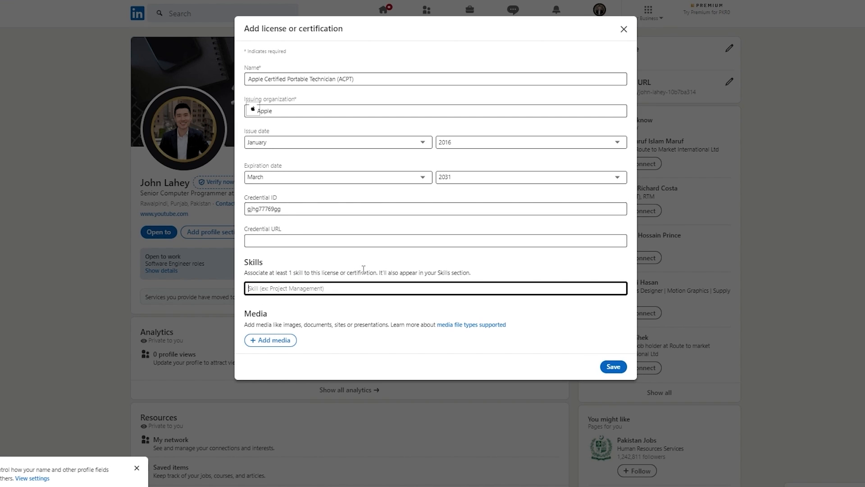
pyautogui.write('c')
pyautogui.press('BackSpace')
pyautogui.write('pr')
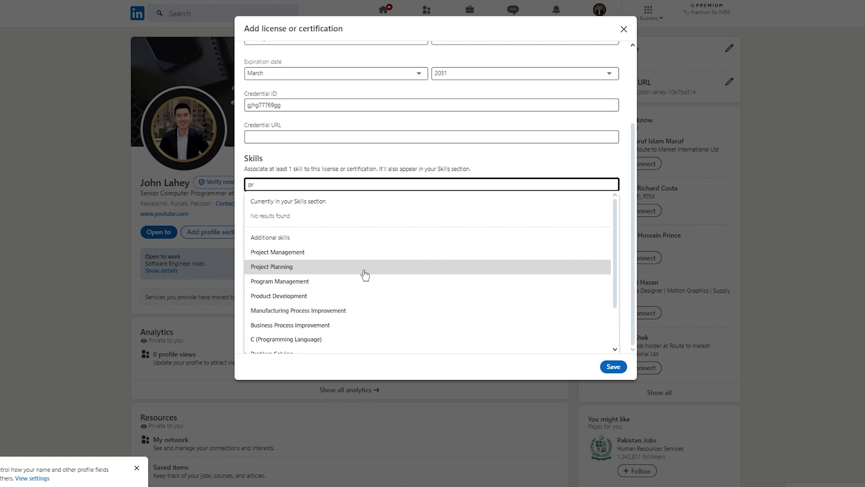
pyautogui.click(329, 253)
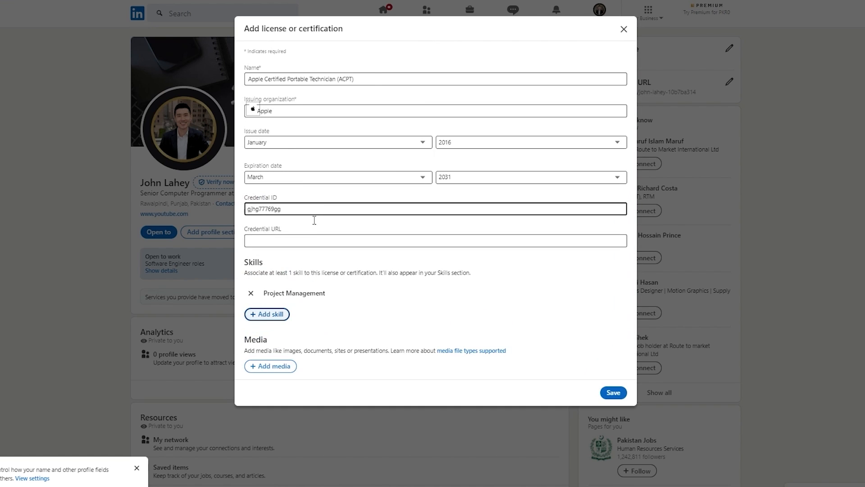
pyautogui.click(295, 246)
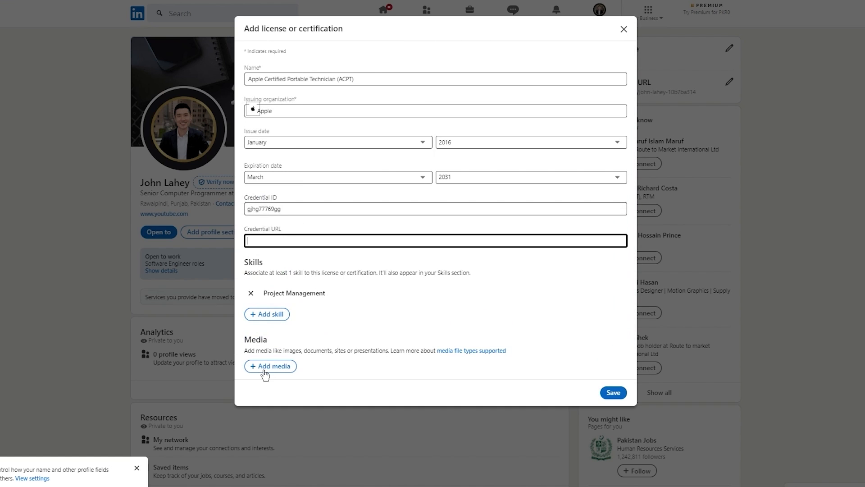
pyautogui.click(603, 392)
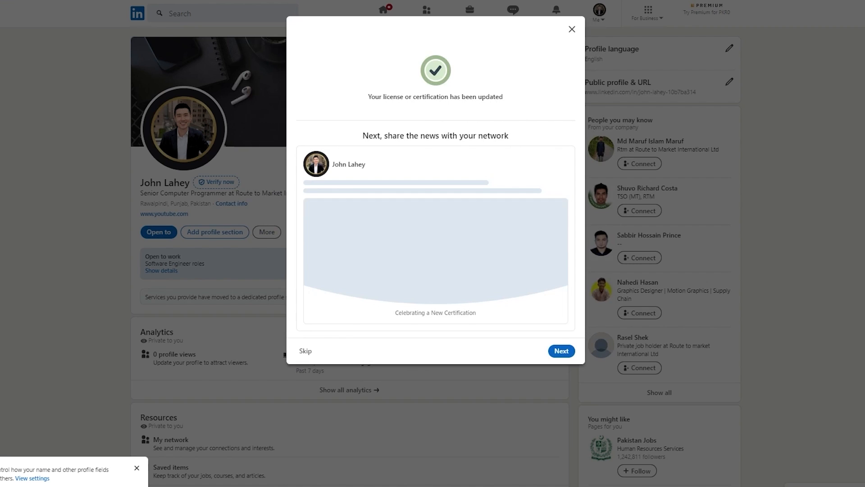
pyautogui.click(303, 351)
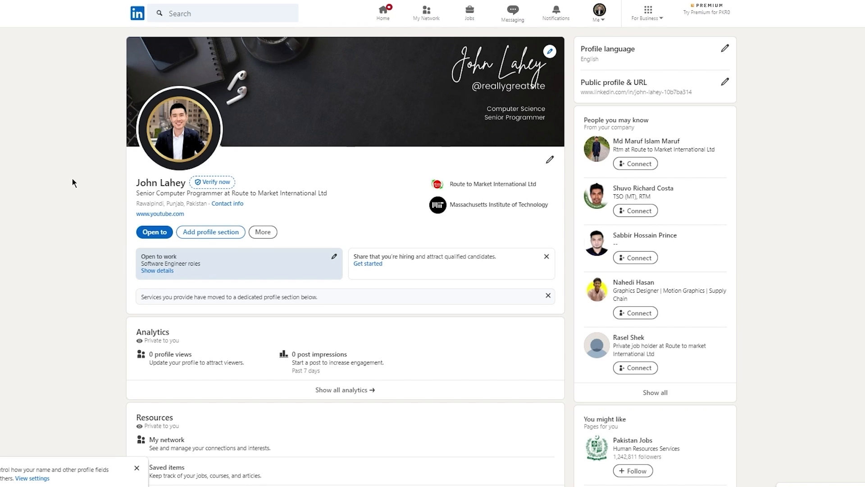
pyautogui.scroll(-2, 72, 182)
pyautogui.click(211, 124)
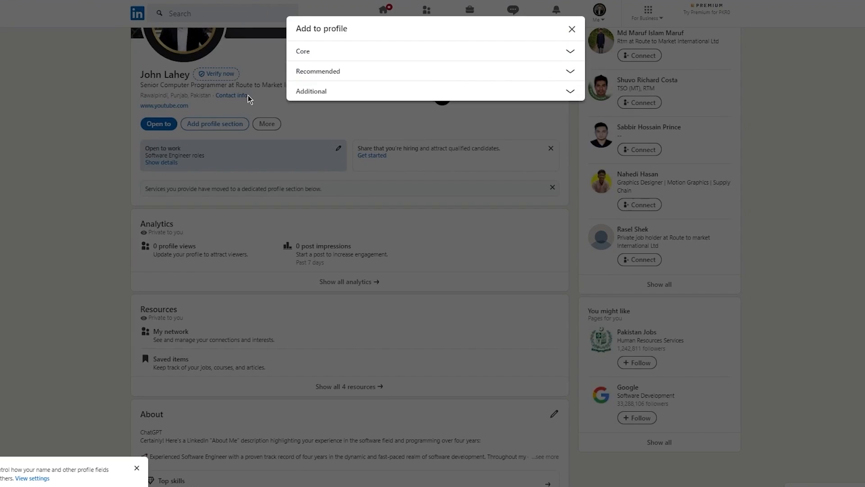
pyautogui.click(366, 75)
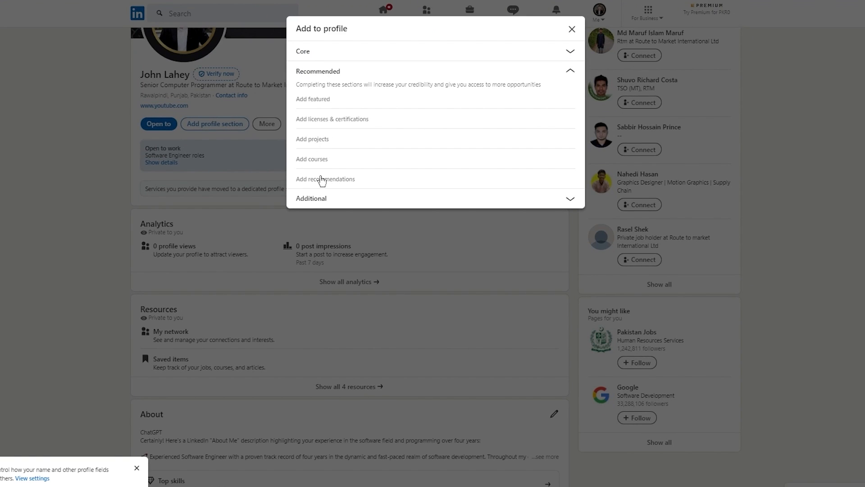
pyautogui.click(368, 77)
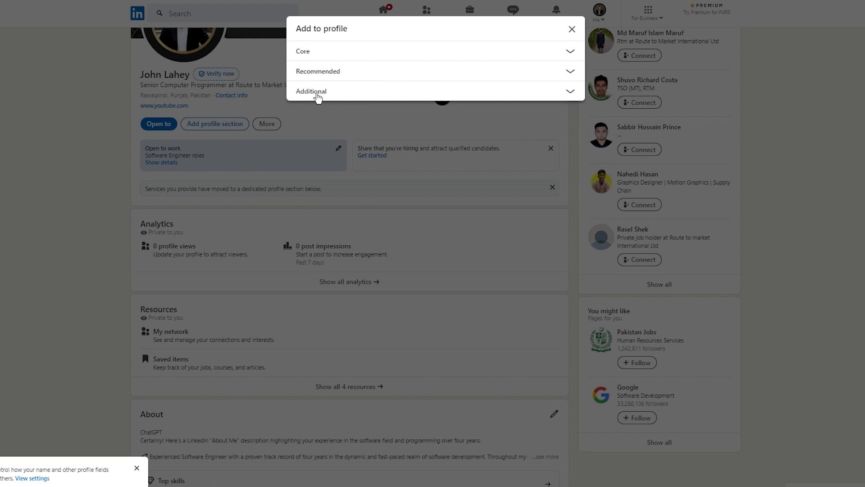
pyautogui.click(318, 93)
pyautogui.click(318, 93)
pyautogui.click(571, 29)
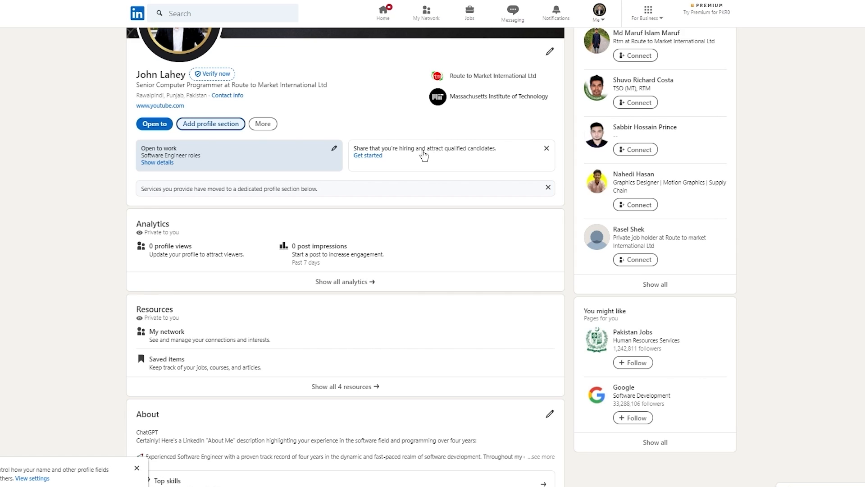
# Scroll through the profile to review its sections down to licenses, certifications and skills.
pyautogui.scroll(-4, 358, 210)
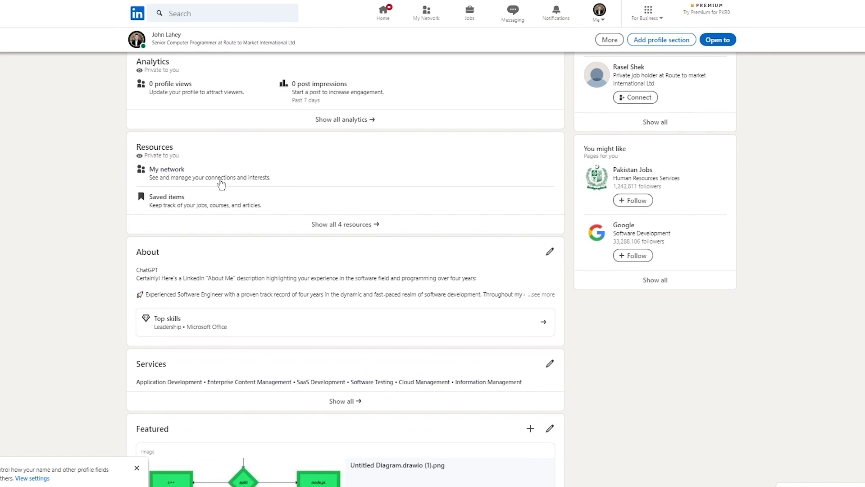
pyautogui.scroll(-2, 85, 189)
pyautogui.scroll(-2, 87, 190)
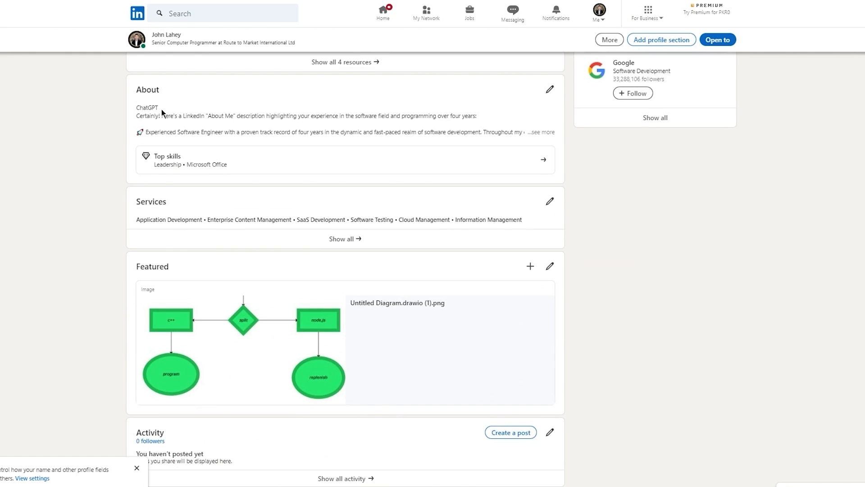
pyautogui.scroll(-3, 190, 118)
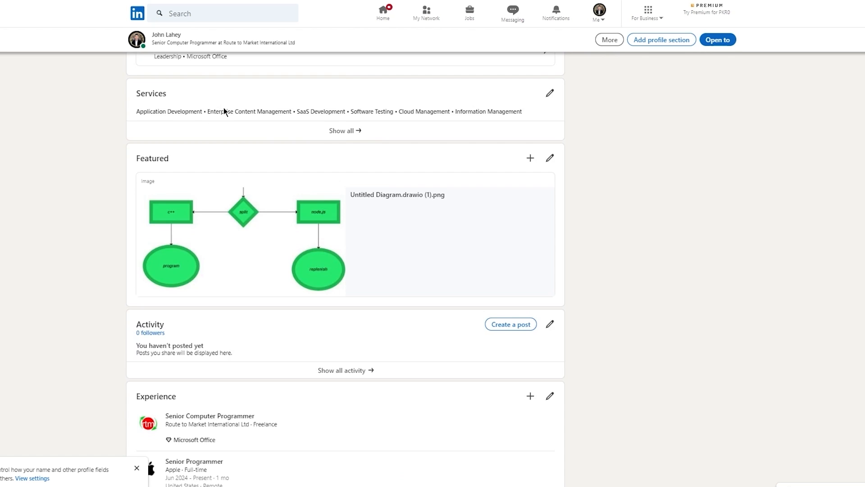
pyautogui.scroll(-5, 224, 110)
pyautogui.scroll(-1, 223, 108)
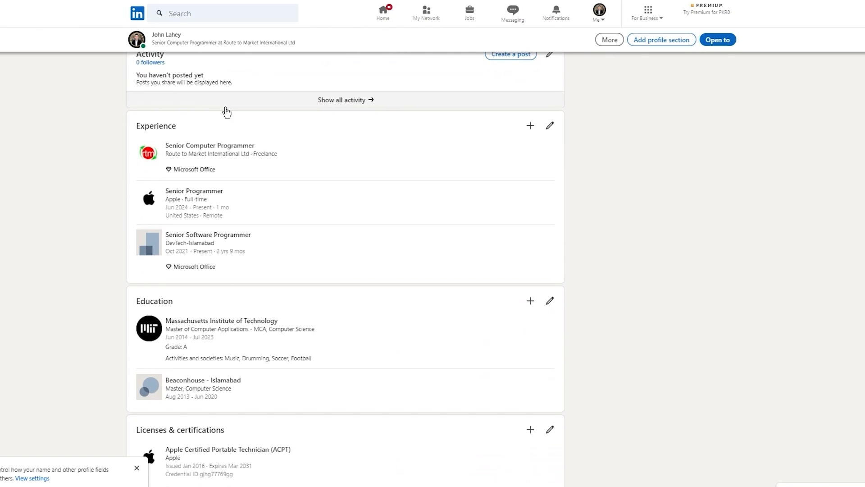
pyautogui.scroll(-1, 155, 118)
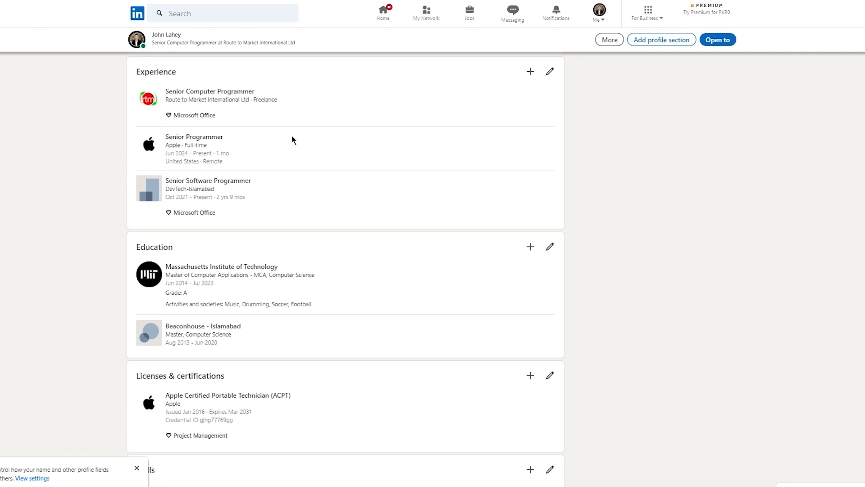
pyautogui.scroll(-5, 363, 196)
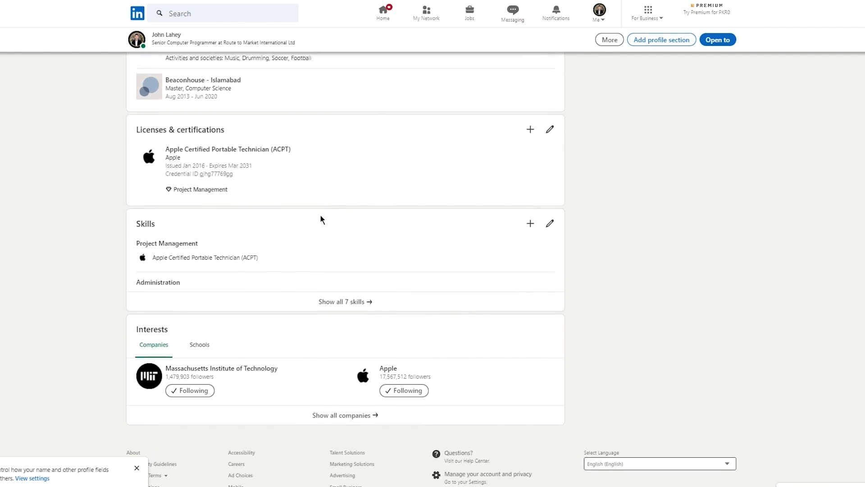
# Save the profile as a PDF and open the downloaded file to review it.
pyautogui.scroll(15, 260, 223)
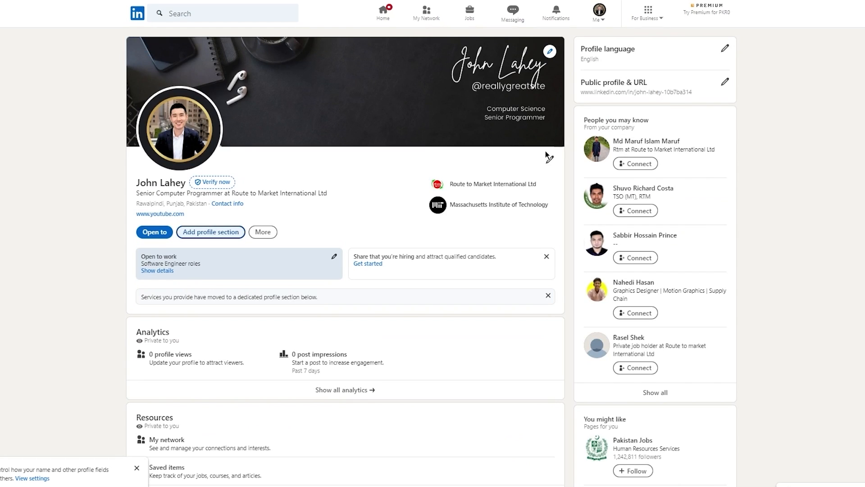
pyautogui.click(263, 234)
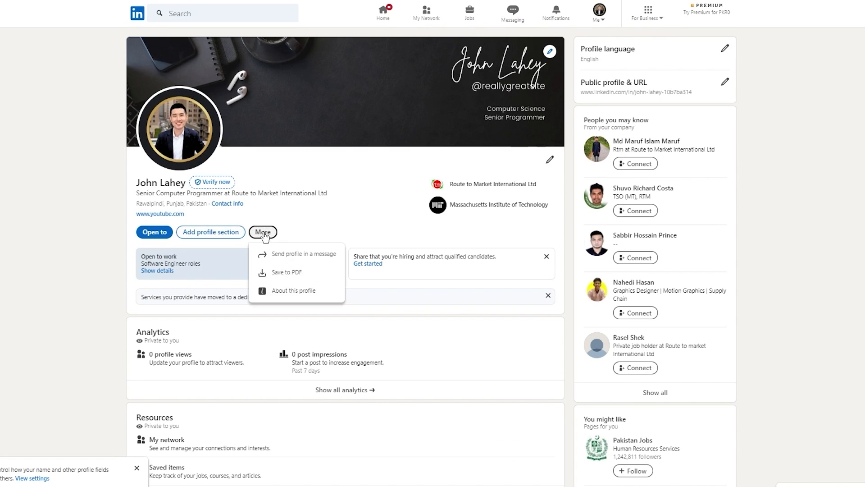
pyautogui.click(291, 271)
pyautogui.click(761, 9)
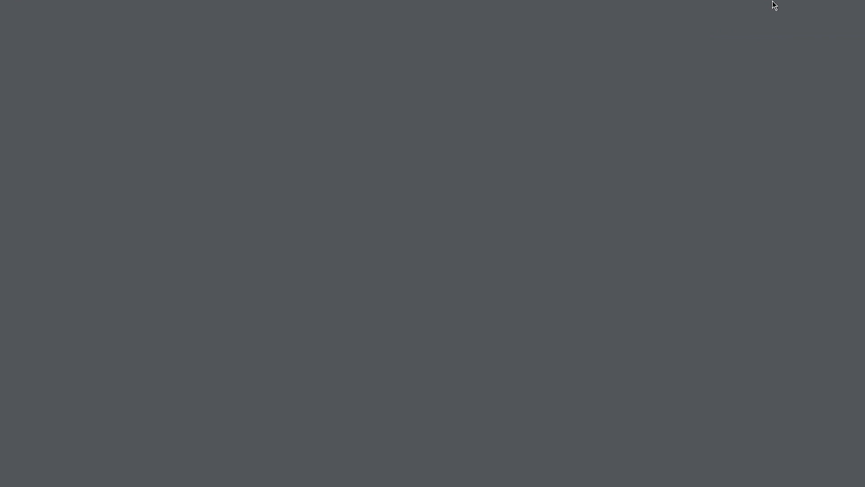
pyautogui.scroll(-15, 491, 150)
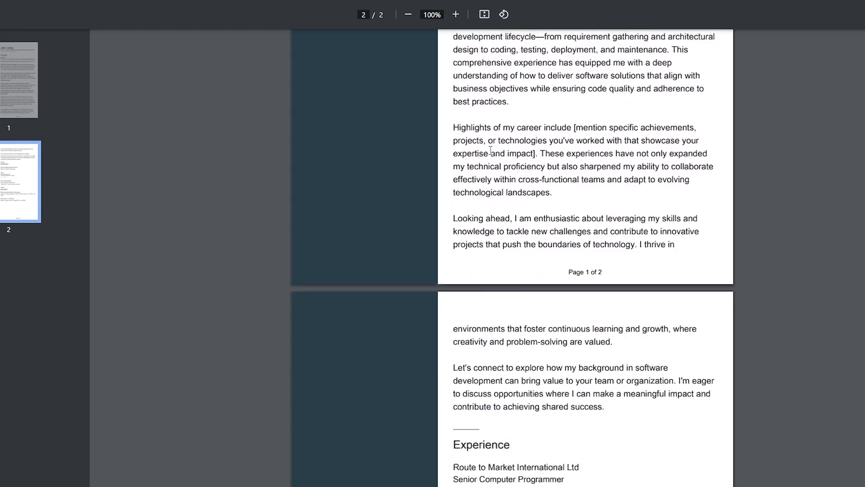
pyautogui.scroll(15, 490, 150)
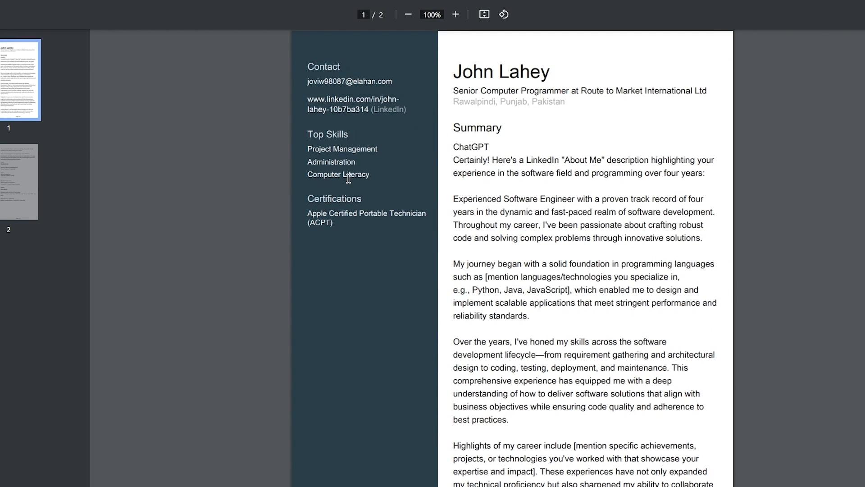
# Scroll through the exported profile PDF to review its pages.
pyautogui.scroll(-1, 349, 154)
pyautogui.scroll(2, 451, 149)
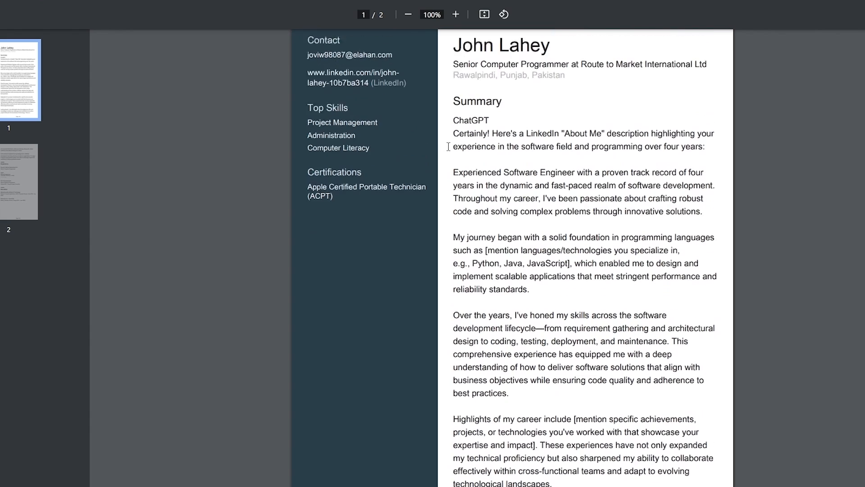
pyautogui.scroll(-1, 518, 118)
pyautogui.scroll(-10, 519, 120)
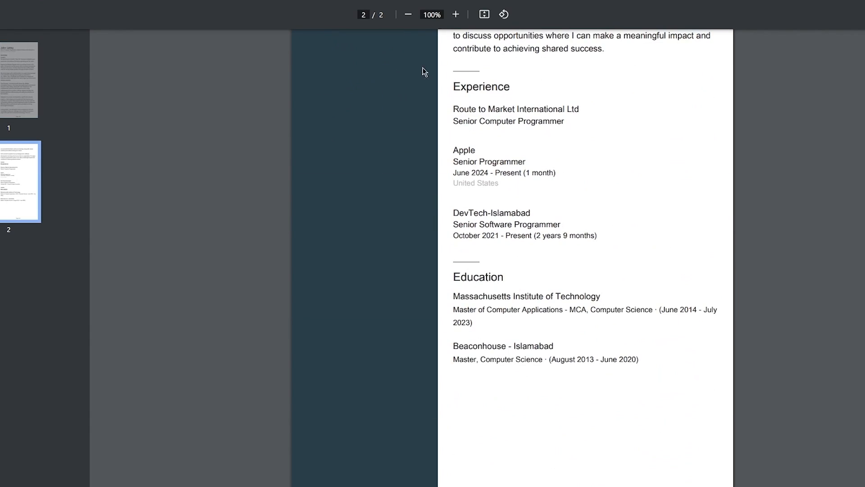
pyautogui.moveTo(454, 86); pyautogui.dragTo(690, 246)
pyautogui.click(658, 189)
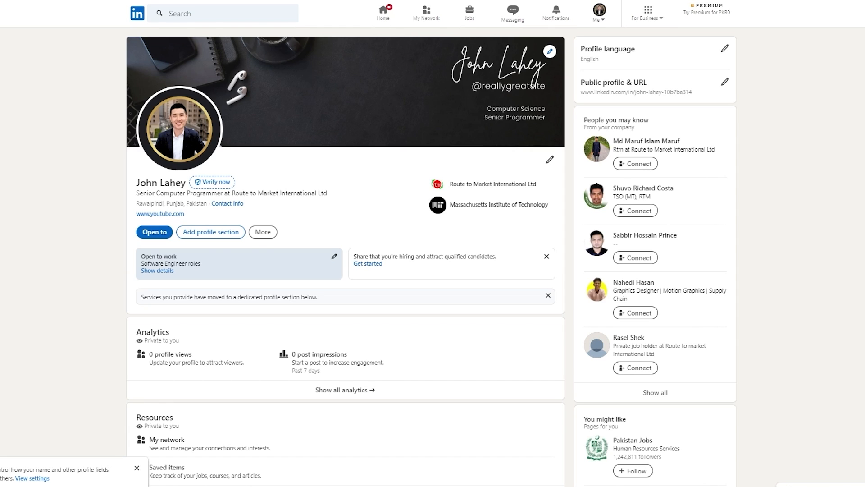
# Open the Enhance profile Premium offer page to view the free trial details, then return to the profile.
pyautogui.click(210, 182)
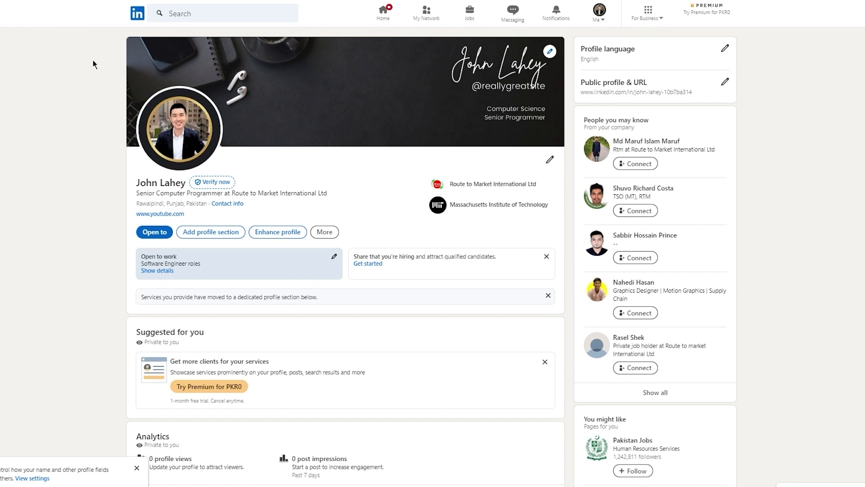
pyautogui.click(259, 233)
pyautogui.click(474, 141)
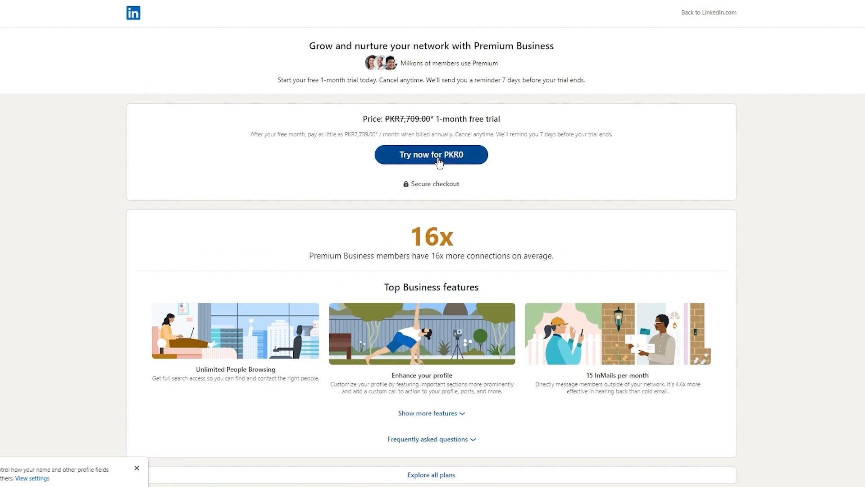
pyautogui.click(414, 152)
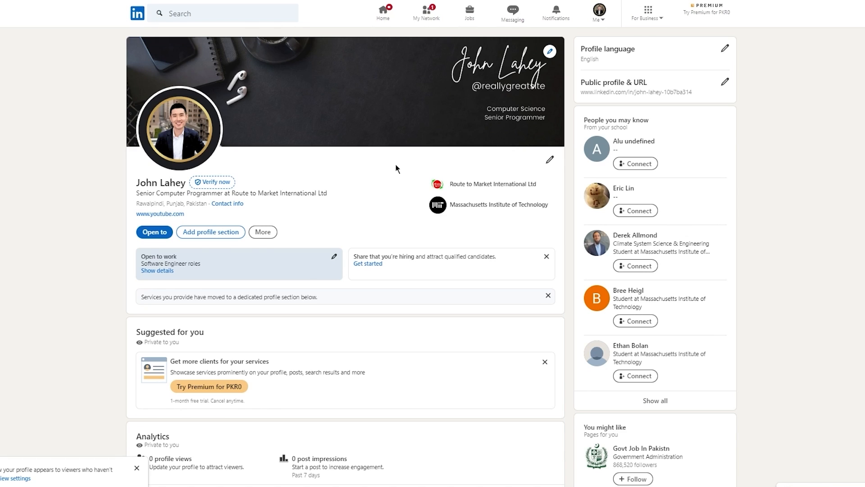
# Browse the Jobs page recommendations and open the Artificial Intelligence Engineer, gt.school (Remote) job posting.
pyautogui.click(464, 20)
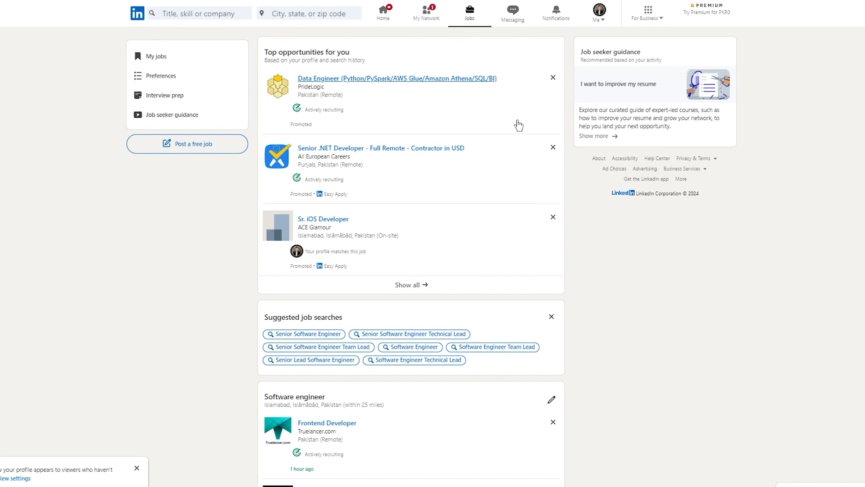
pyautogui.scroll(-6, 605, 164)
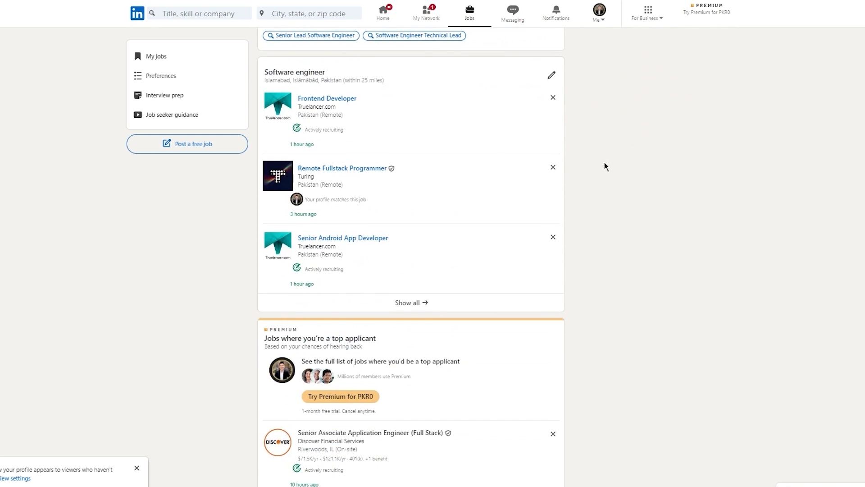
pyautogui.scroll(6, 605, 165)
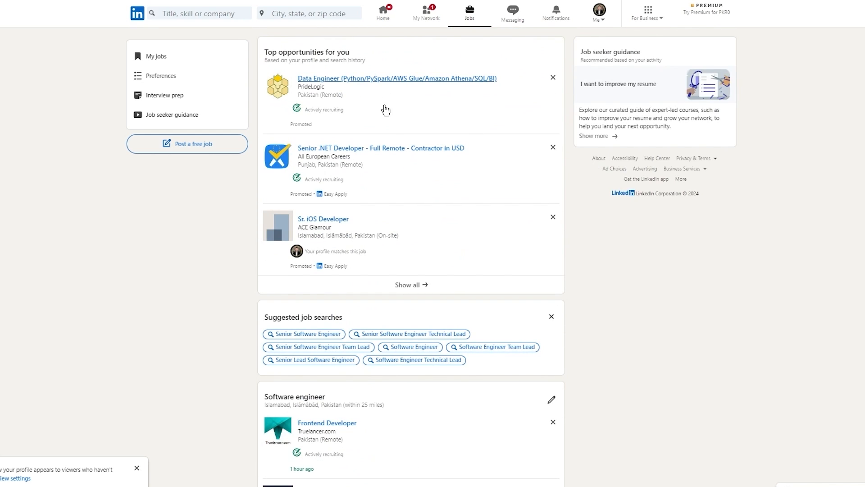
pyautogui.scroll(-15, 405, 83)
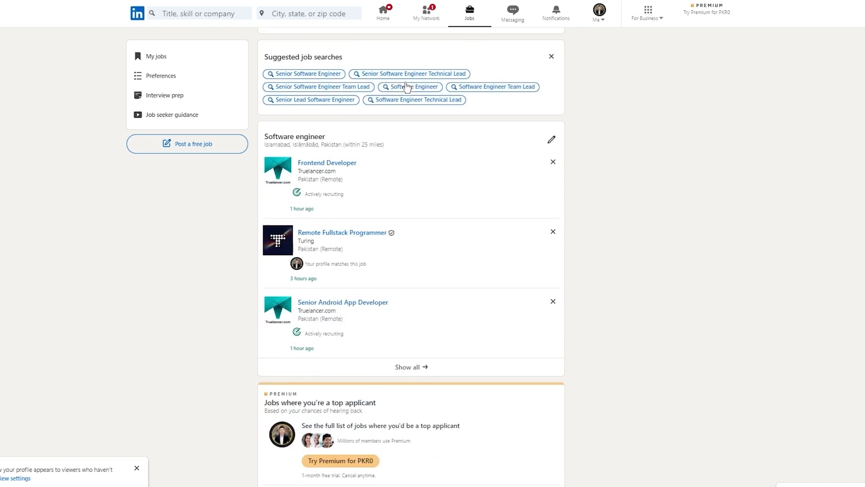
pyautogui.scroll(-6, 406, 87)
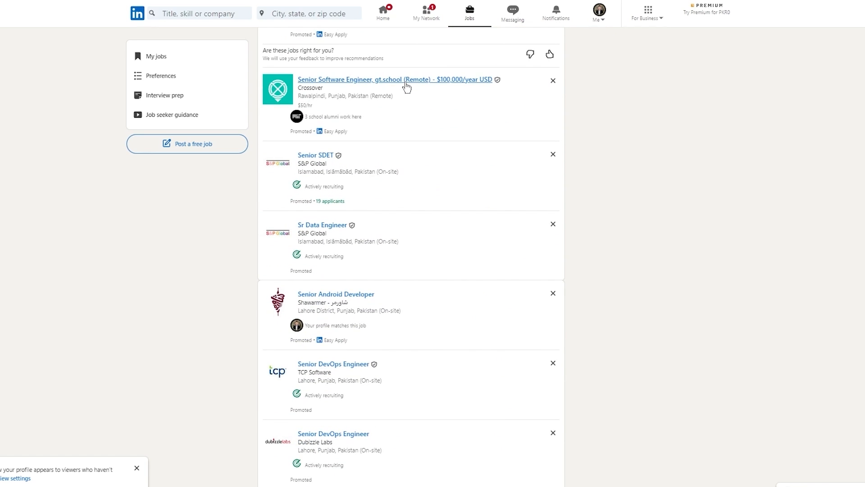
pyautogui.scroll(2, 359, 184)
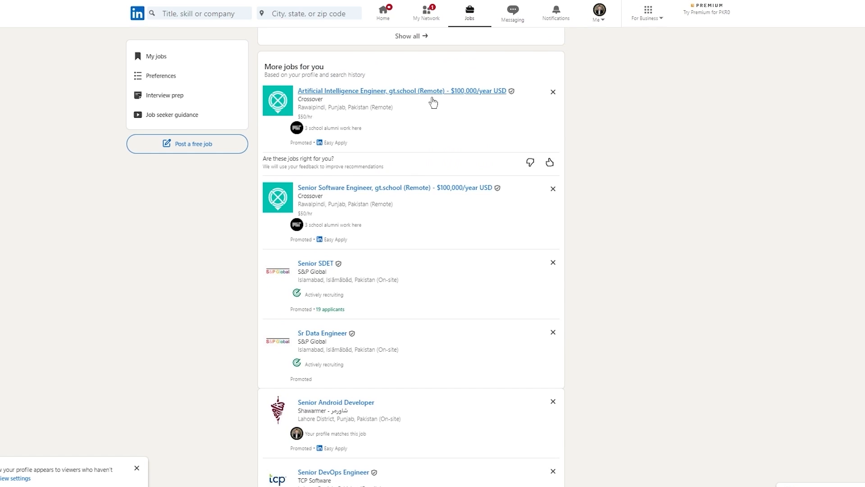
pyautogui.click(431, 96)
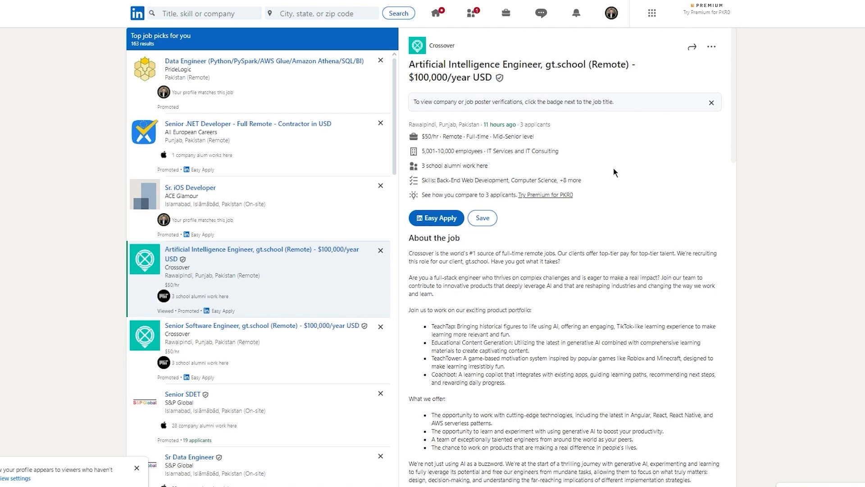
# Read through the job posting's description, requirements, pay, qualifications and company details.
pyautogui.scroll(-3, 597, 171)
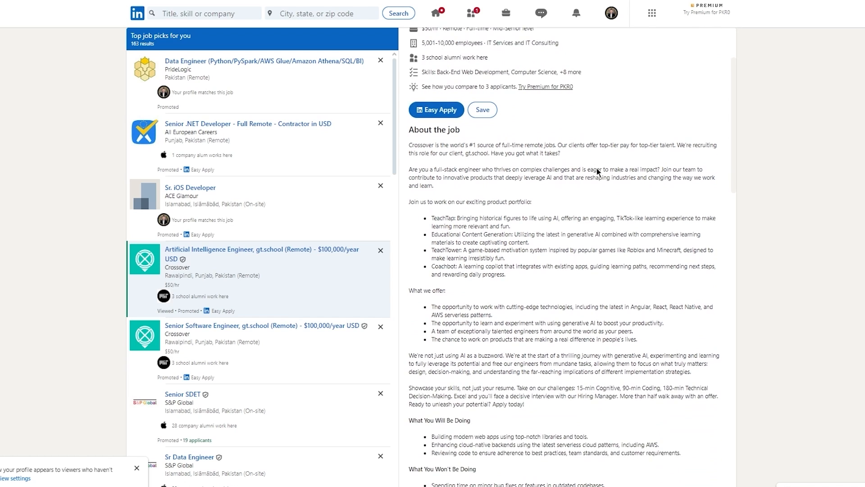
pyautogui.scroll(-2, 597, 168)
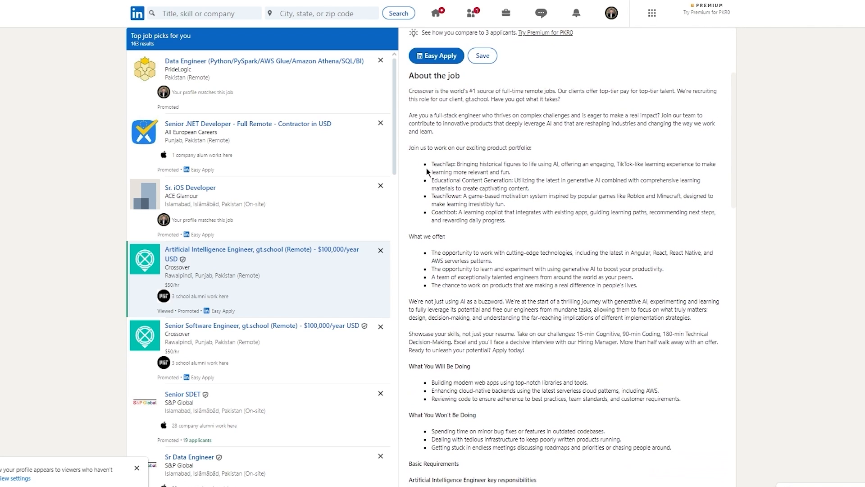
pyautogui.moveTo(430, 165); pyautogui.dragTo(637, 286)
pyautogui.click(620, 208)
pyautogui.scroll(-3, 621, 208)
pyautogui.scroll(-4, 622, 211)
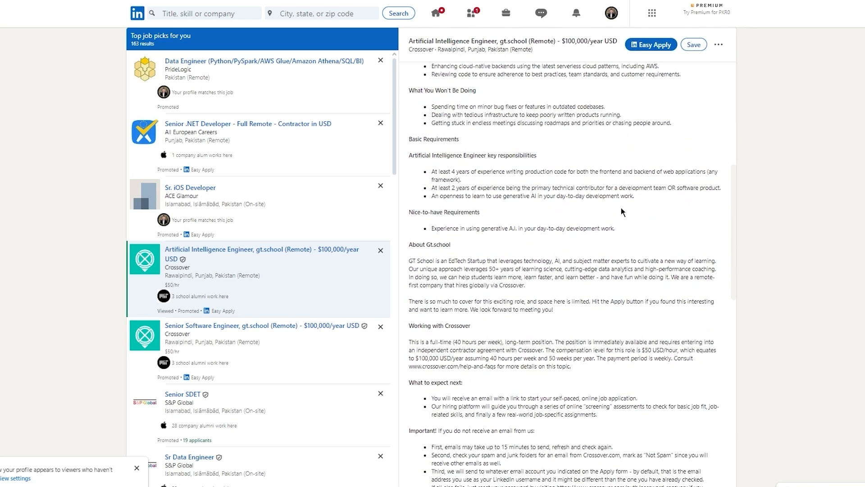
pyautogui.scroll(-8, 621, 207)
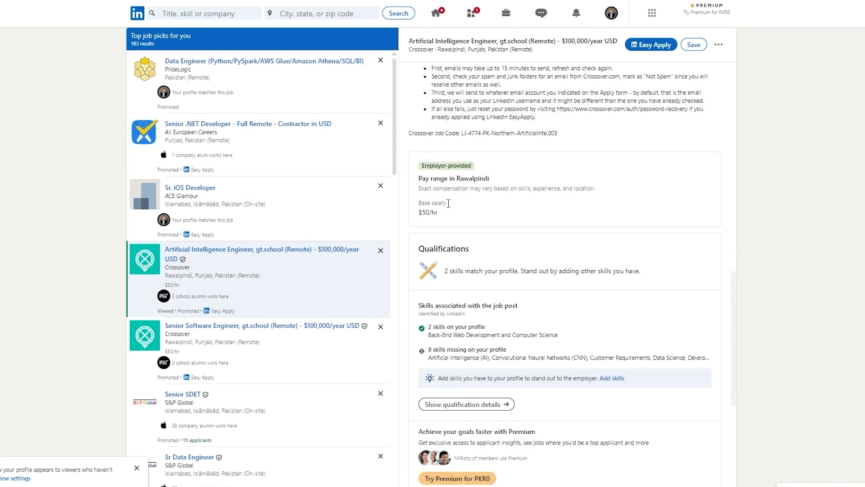
pyautogui.scroll(-3, 457, 202)
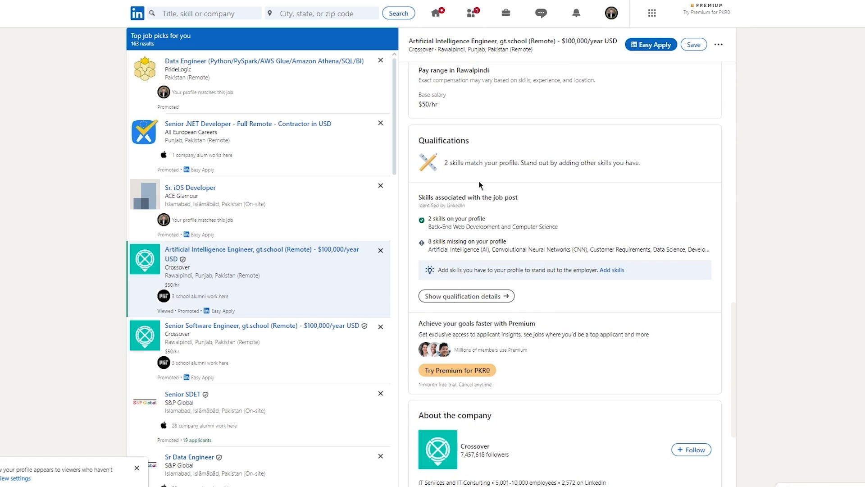
pyautogui.scroll(1, 479, 182)
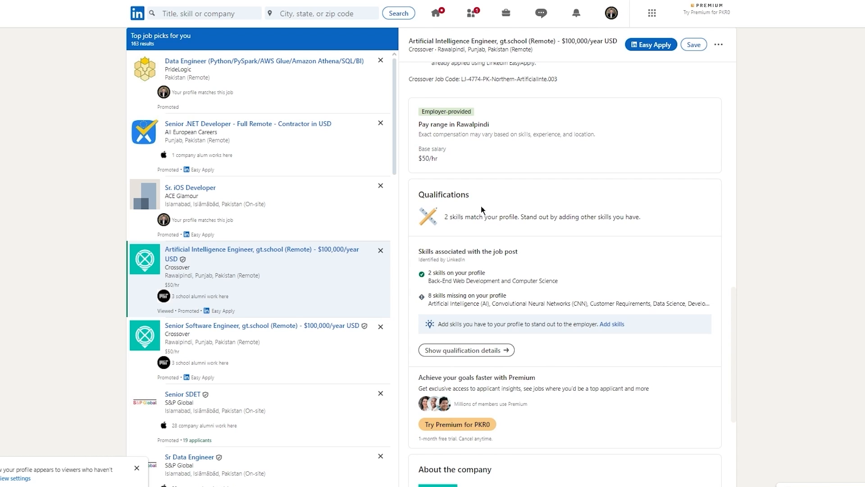
pyautogui.scroll(-3, 500, 195)
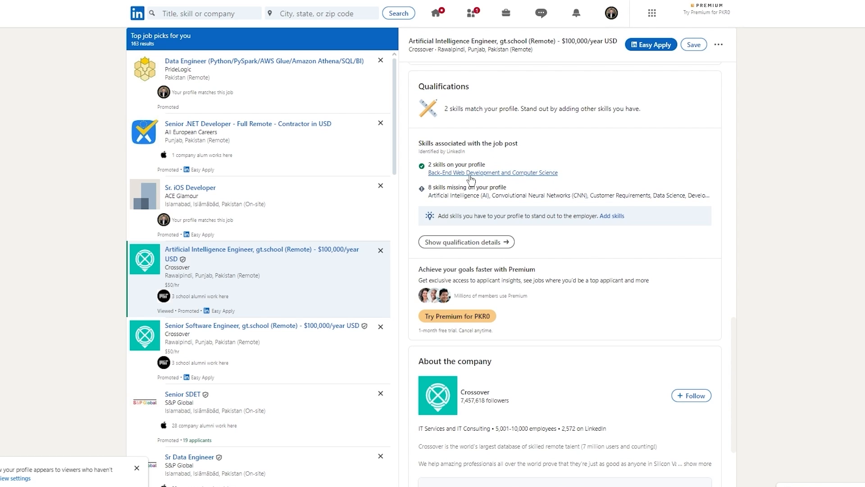
pyautogui.scroll(-5, 469, 176)
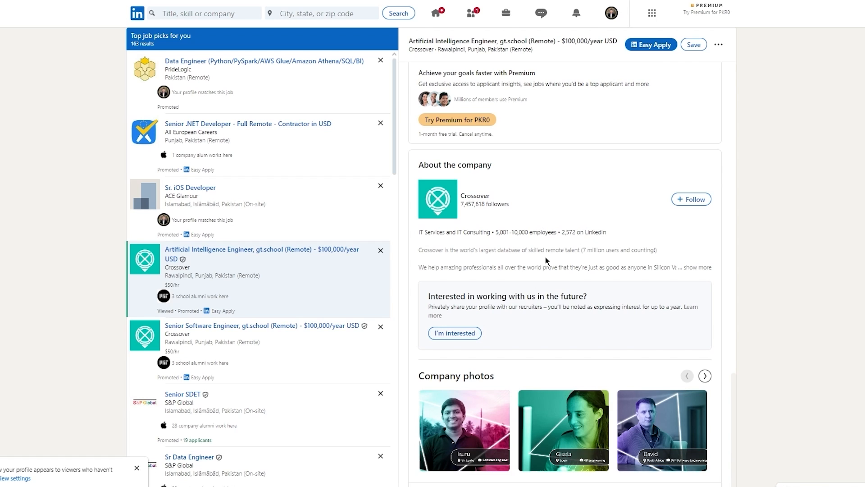
pyautogui.scroll(20, 482, 305)
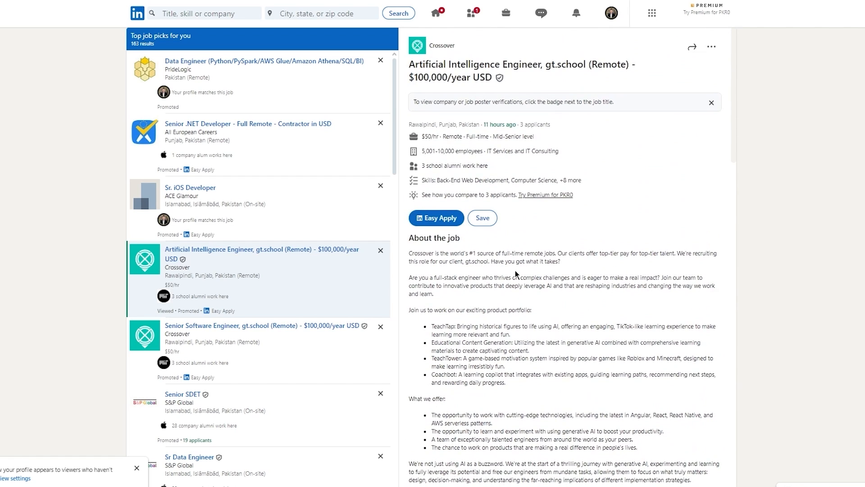
# Start an Easy Apply application and fill in the applicant's first name, last name and mobile phone number.
pyautogui.click(436, 217)
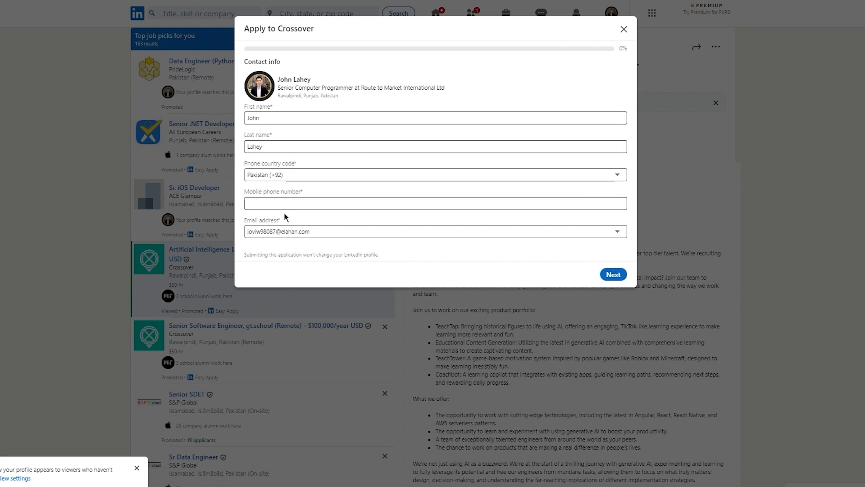
pyautogui.click(271, 202)
pyautogui.click(348, 243)
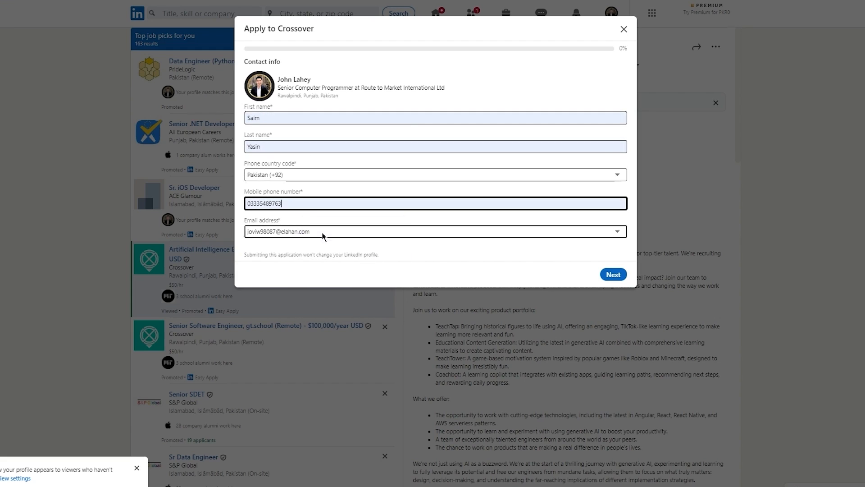
# Upload Profile (1).pdf as the application's resume and continue to the review page.
pyautogui.click(611, 276)
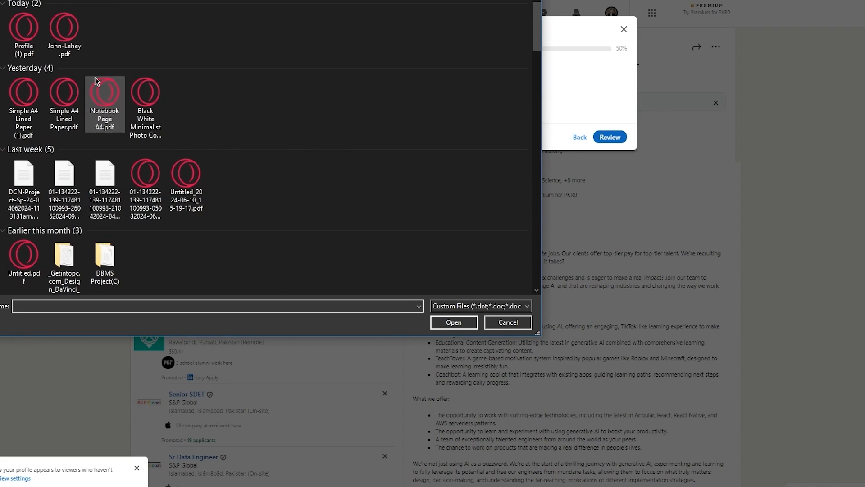
pyautogui.doubleClick(33, 37)
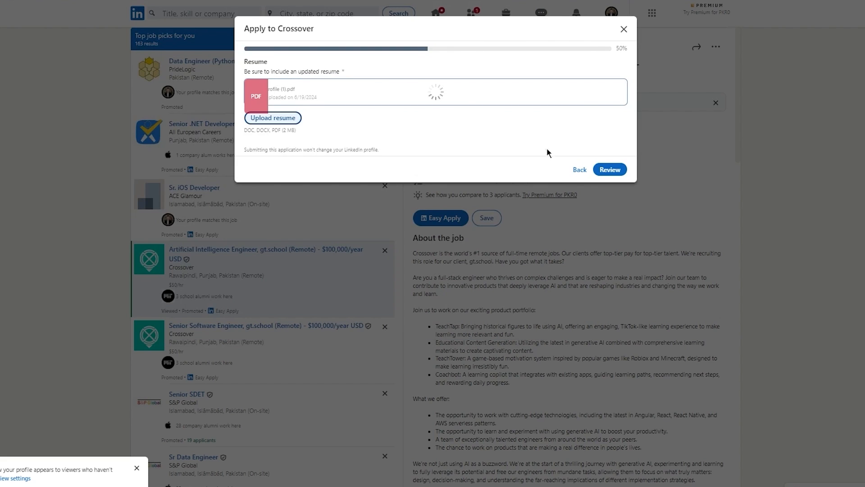
pyautogui.click(610, 170)
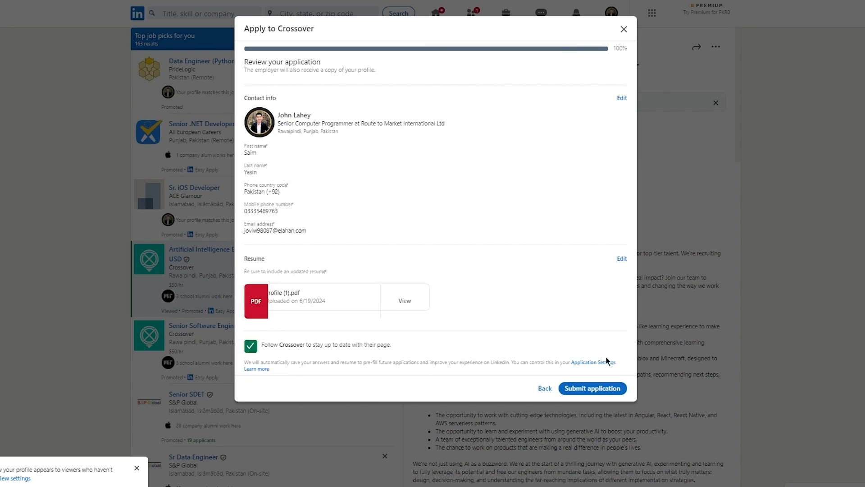
# Submit the application and close the confirmation dialog.
pyautogui.click(583, 391)
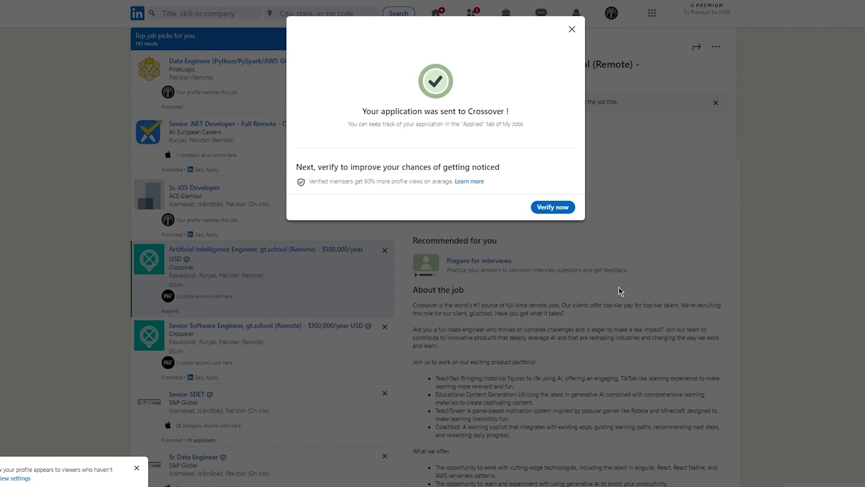
pyautogui.click(572, 29)
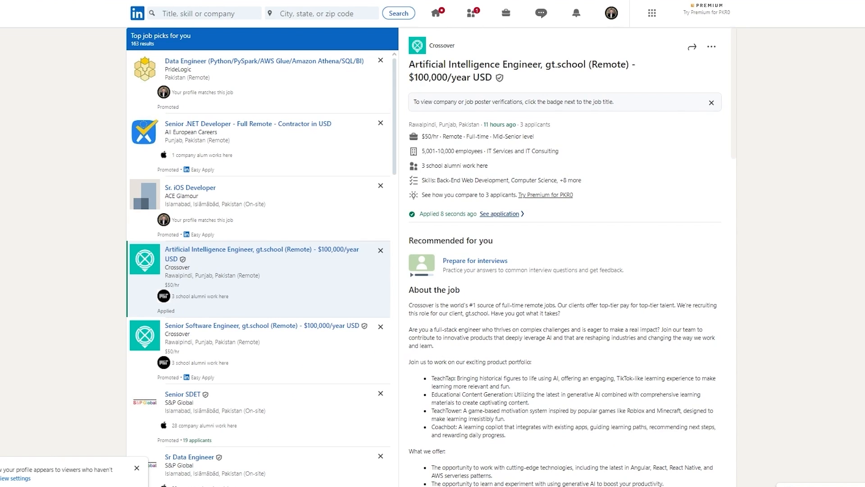
# Browse the For Business and Me menus, then visit the home feed and the My Network page.
pyautogui.click(499, 214)
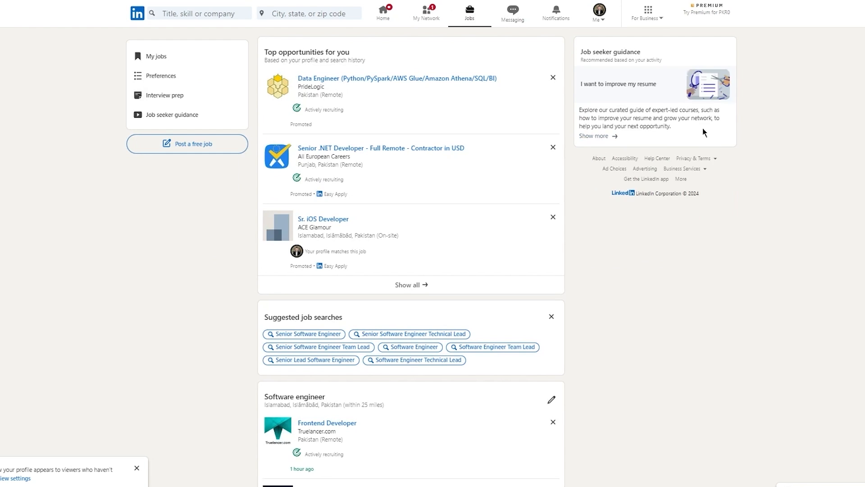
pyautogui.click(649, 18)
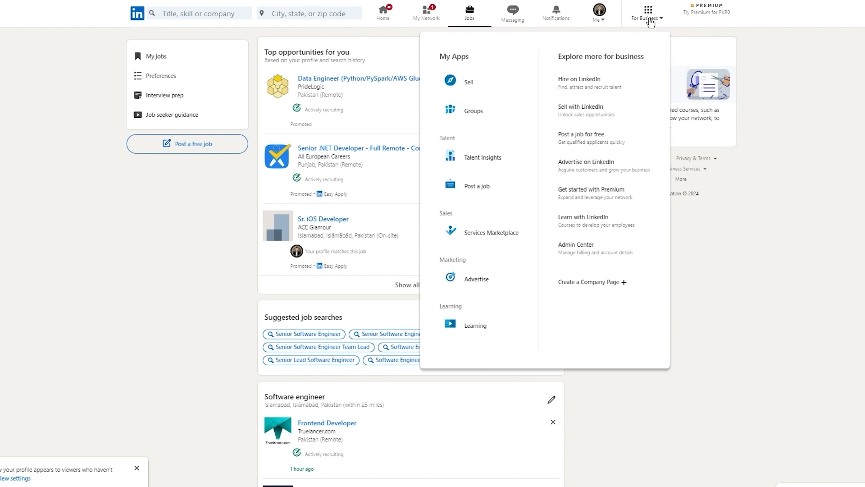
pyautogui.click(599, 19)
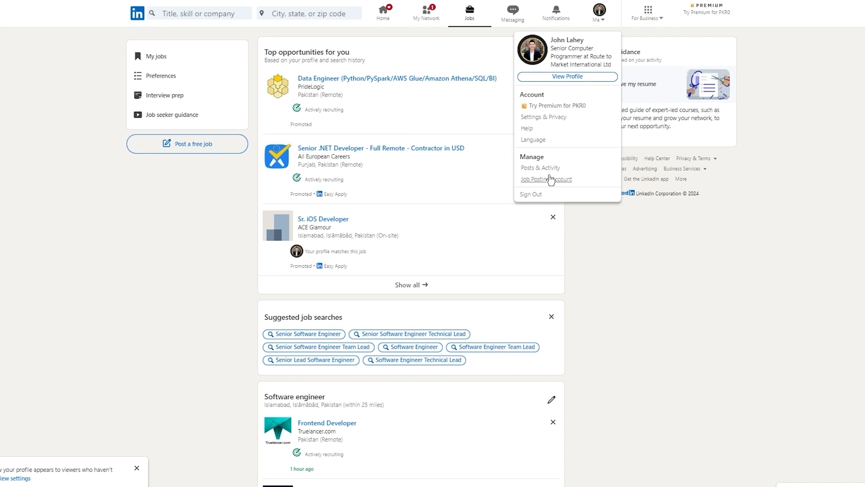
pyautogui.click(819, 181)
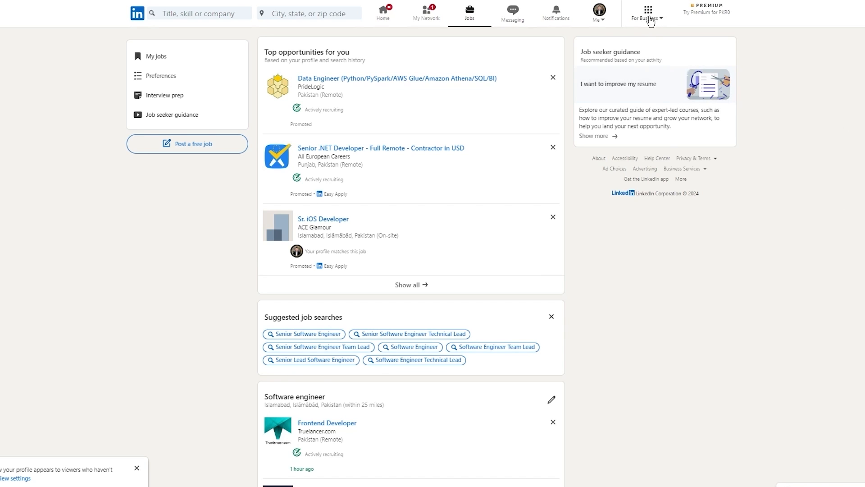
pyautogui.click(649, 19)
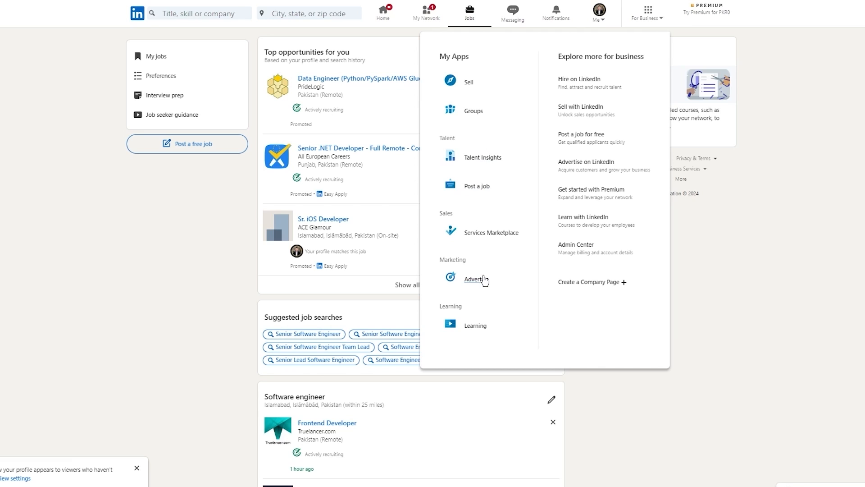
pyautogui.click(476, 279)
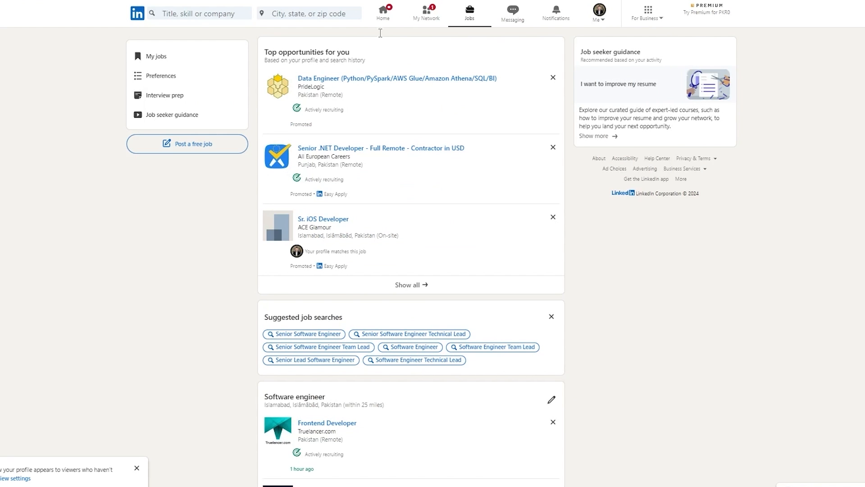
pyautogui.click(650, 15)
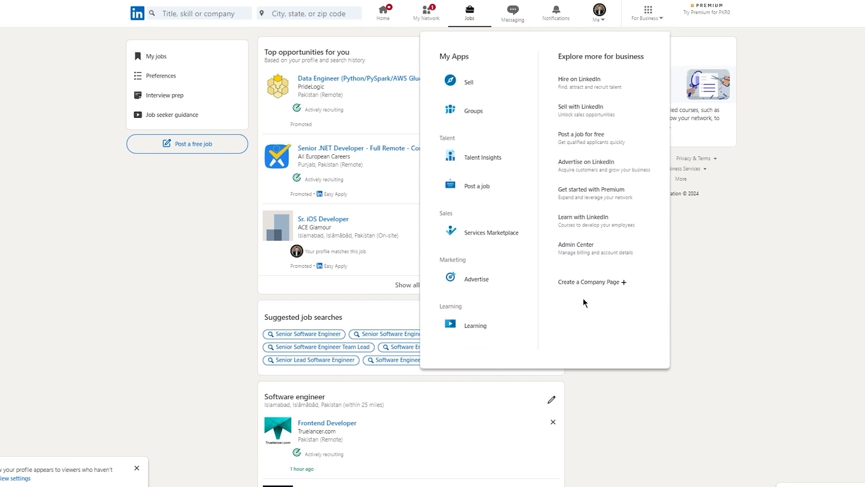
pyautogui.click(237, 241)
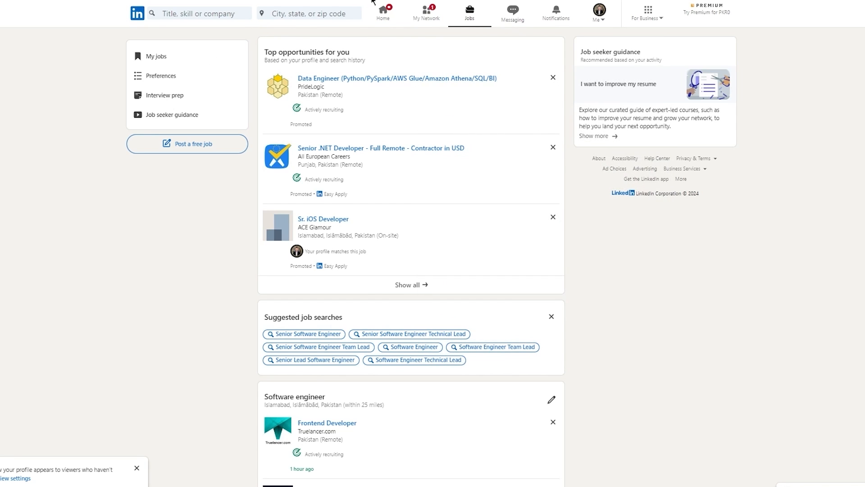
pyautogui.click(395, 14)
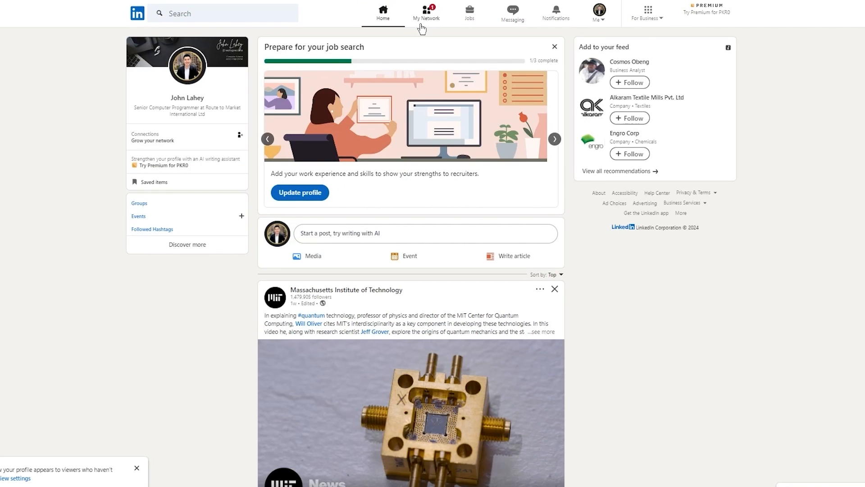
pyautogui.click(425, 14)
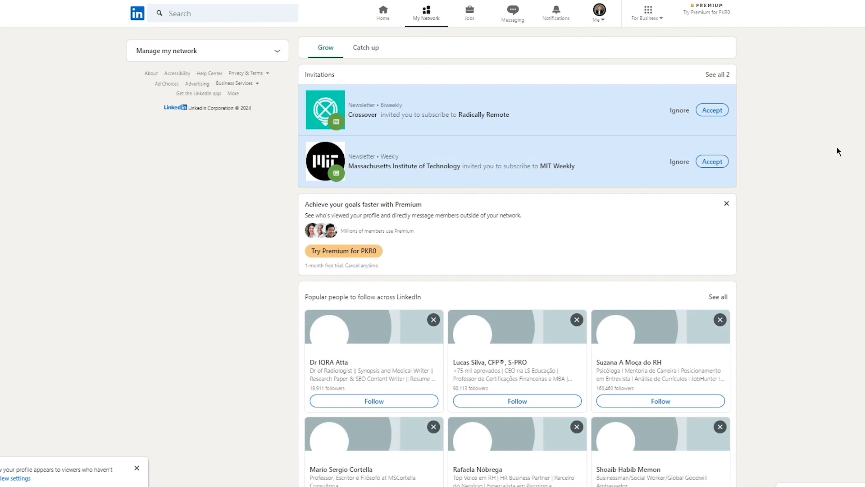